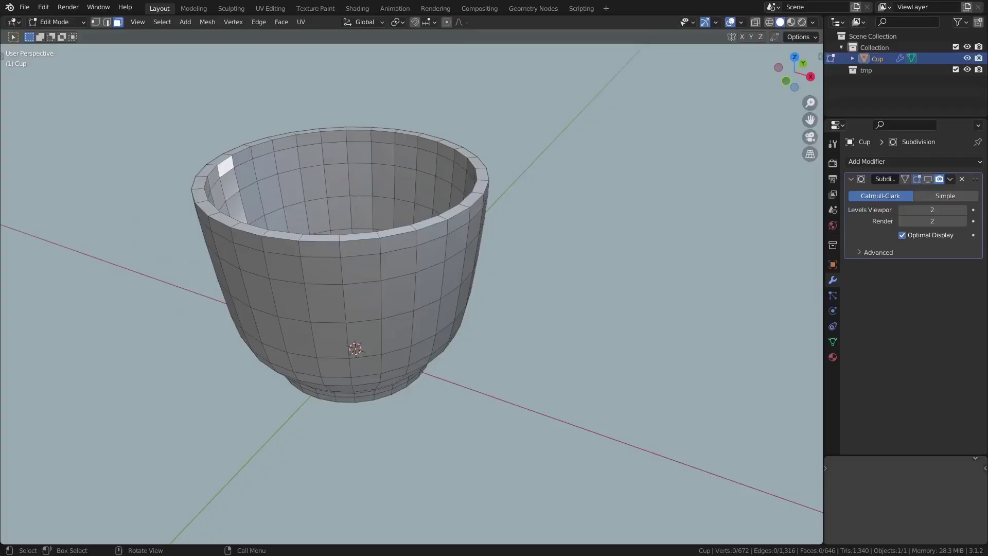
# Step: Extrude the face near the rim outward from the cup's side and move its end slightly up and outward
pyautogui.moveTo(446, 279); pyautogui.dragTo(457, 231, button='middle')
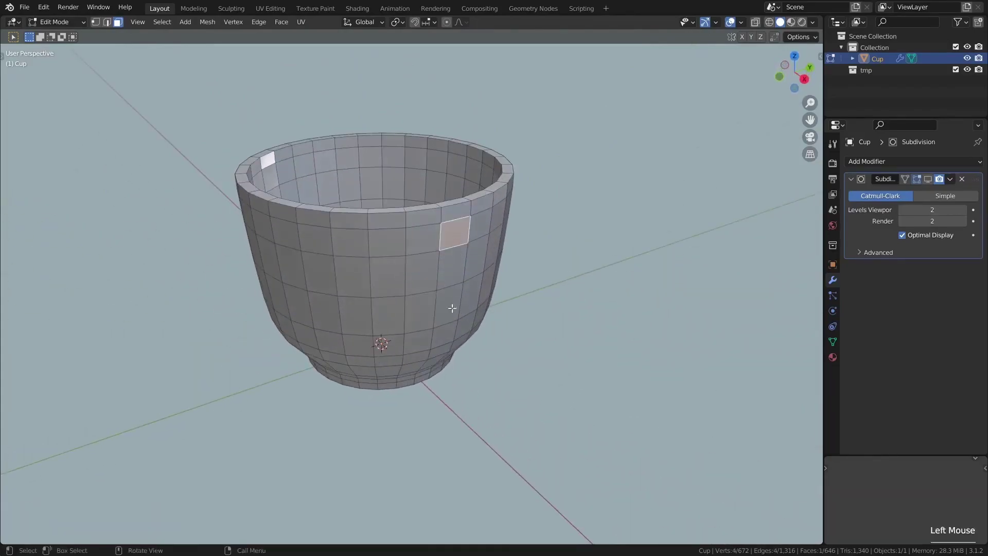
pyautogui.moveTo(440, 339); pyautogui.dragTo(518, 153, button='middle')
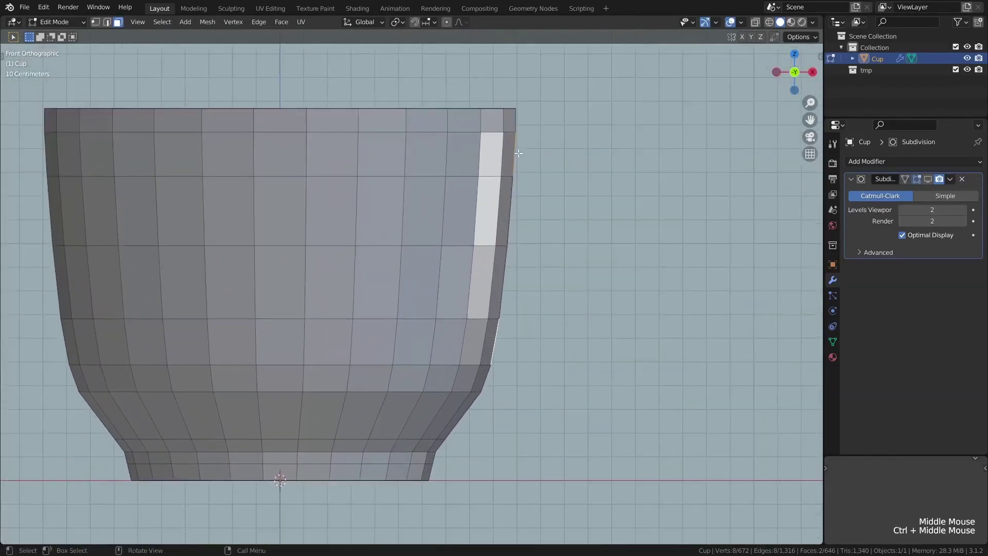
pyautogui.moveTo(584, 337); pyautogui.dragTo(465, 318, button='middle')
pyautogui.hotkey('ctrl', 'z')
pyautogui.hotkey('ctrl', 'z')
pyautogui.moveTo(473, 161); pyautogui.dragTo(515, 186, button='middle')
pyautogui.scroll(-1, 514, 185)
pyautogui.press('e')
pyautogui.click(601, 199)
pyautogui.press('g')
pyautogui.click(617, 174)
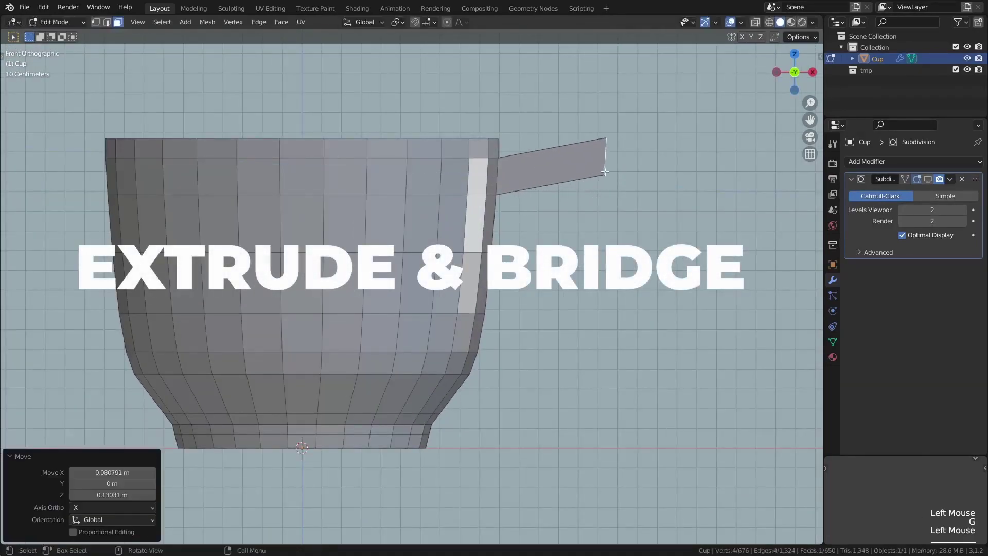
# Step: Extrude a second handle segment from the end face, move it downward and rotate it to follow the handle's curve
pyautogui.press('e')
pyautogui.click(664, 175)
pyautogui.press('g')
pyautogui.click(649, 216)
pyautogui.press('r')
pyautogui.click(671, 216)
# Step: Extrude a third handle segment downward, shift it back toward the cup and rotate its end face to point at the wall
pyautogui.press('e')
pyautogui.click(674, 314)
pyautogui.press('g')
pyautogui.click(641, 312)
pyautogui.press('r')
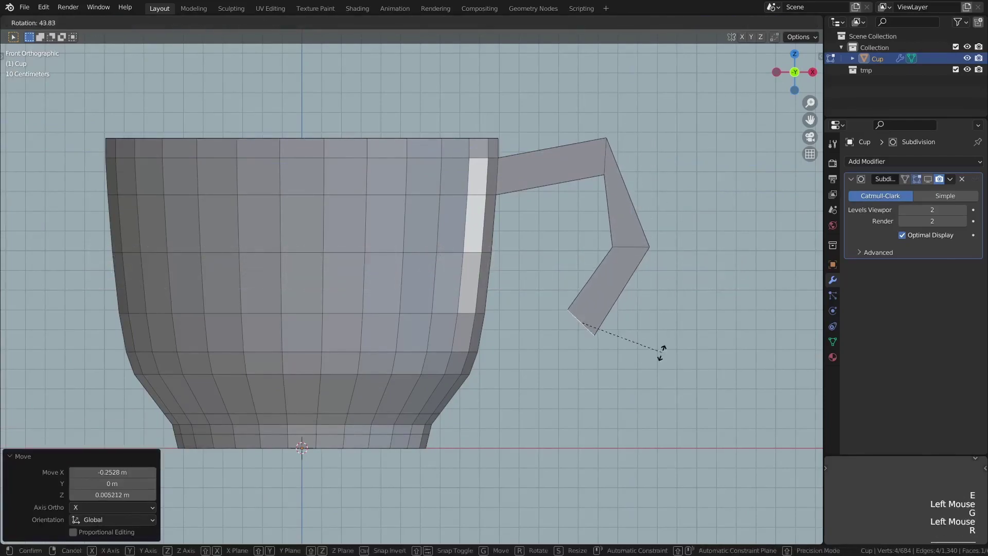
pyautogui.click(655, 359)
pyautogui.press('g')
pyautogui.click(640, 366)
# Step: Bridge the handle's free end face with the lower face on the cup's wall using Bridge Edge Loops
pyautogui.click(689, 183)
pyautogui.moveTo(688, 183); pyautogui.dragTo(685, 160, button='middle')
pyautogui.press('4')
pyautogui.click(584, 332)
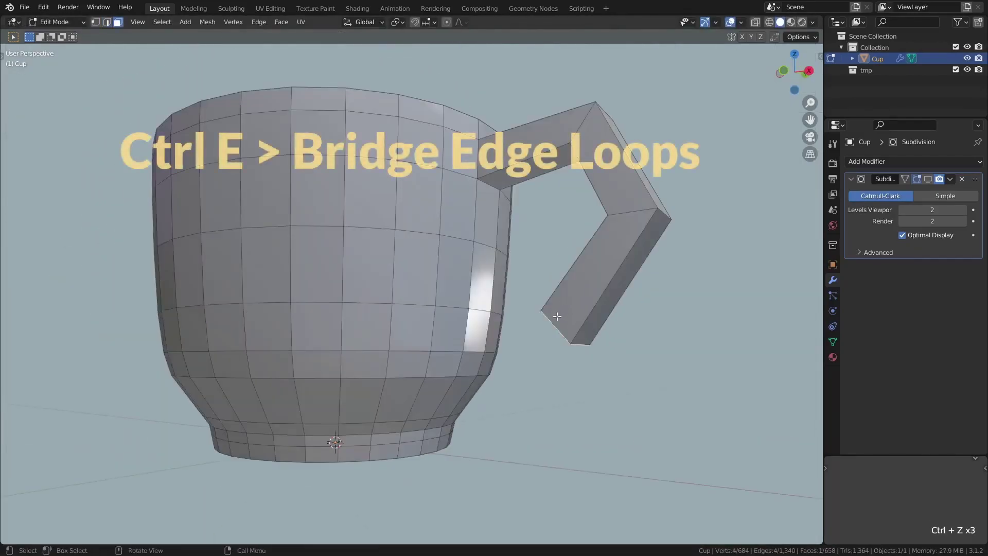
pyautogui.keyDown('shift'); pyautogui.click(476, 329); pyautogui.keyUp('shift')
pyautogui.moveTo(477, 329); pyautogui.dragTo(601, 324, button='middle')
pyautogui.hotkey('ctrl', 'e')
pyautogui.click(585, 281)
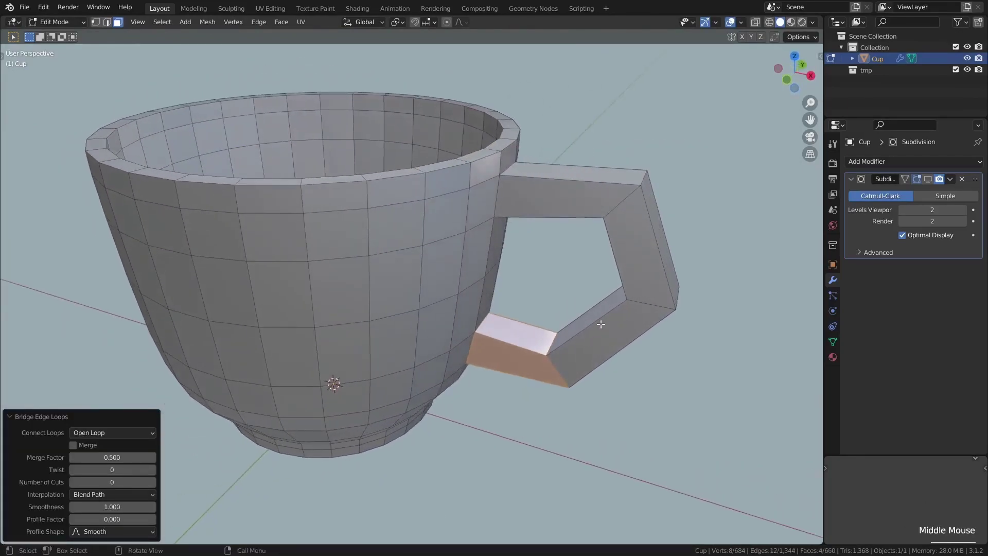
# Step: Show the Subdivision modifier in the viewport and shade the cup smooth with the overlays hidden
pyautogui.click(928, 179)
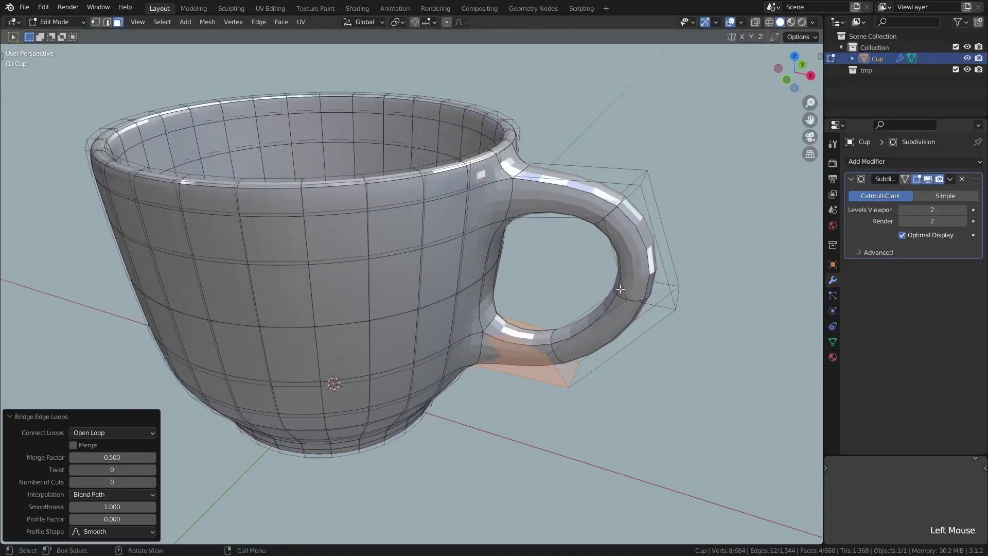
pyautogui.press('Tab')
pyautogui.hotkey('shift', 'alt', 'z')
pyautogui.keyDown('ctrl'); pyautogui.moveTo(521, 267); pyautogui.dragTo(464, 247, button='middle'); pyautogui.keyUp('ctrl')
pyautogui.rightClick(438, 218)
pyautogui.click(419, 218)
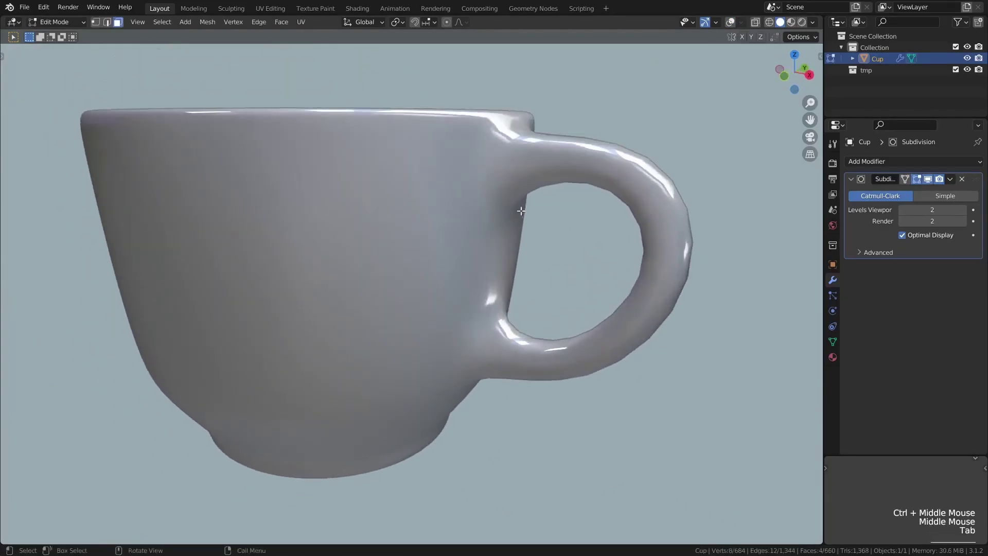
# Step: Add a loop cut close to the cup wall at both the upper and lower ends of the handle
pyautogui.press('Tab')
pyautogui.hotkey('shift', 'alt', 'z')
pyautogui.hotkey('ctrl', 'r')
pyautogui.click(544, 177)
pyautogui.click(543, 177)
pyautogui.hotkey('ctrl', 'r')
pyautogui.click(516, 327)
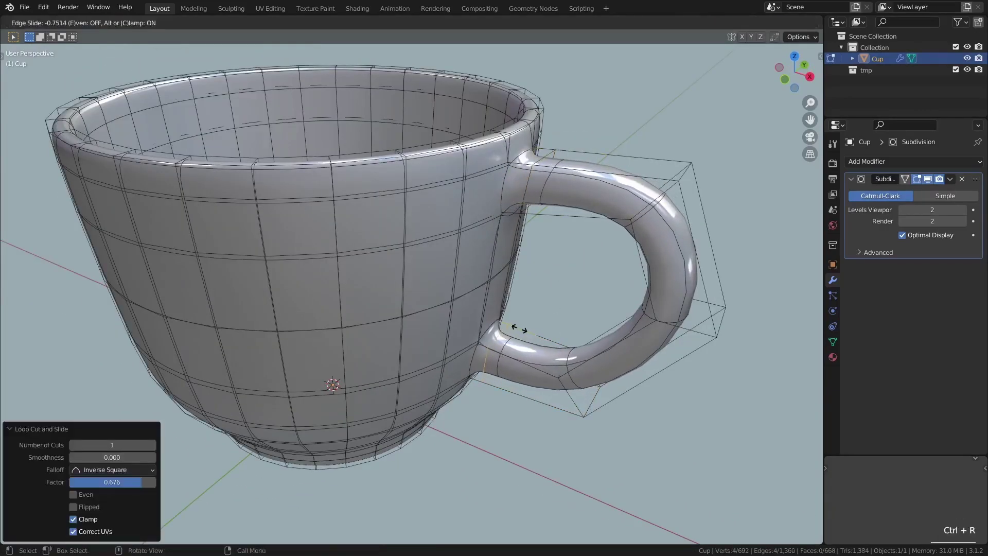
# Step: Compare the cup without and with the subdivision display, and examine where the handle joins the wall with the overlays hidden
pyautogui.click(928, 179)
pyautogui.moveTo(540, 257); pyautogui.dragTo(529, 223, button='middle')
pyautogui.press('Tab')
pyautogui.click(928, 179)
pyautogui.hotkey('shift', 'alt', 'z')
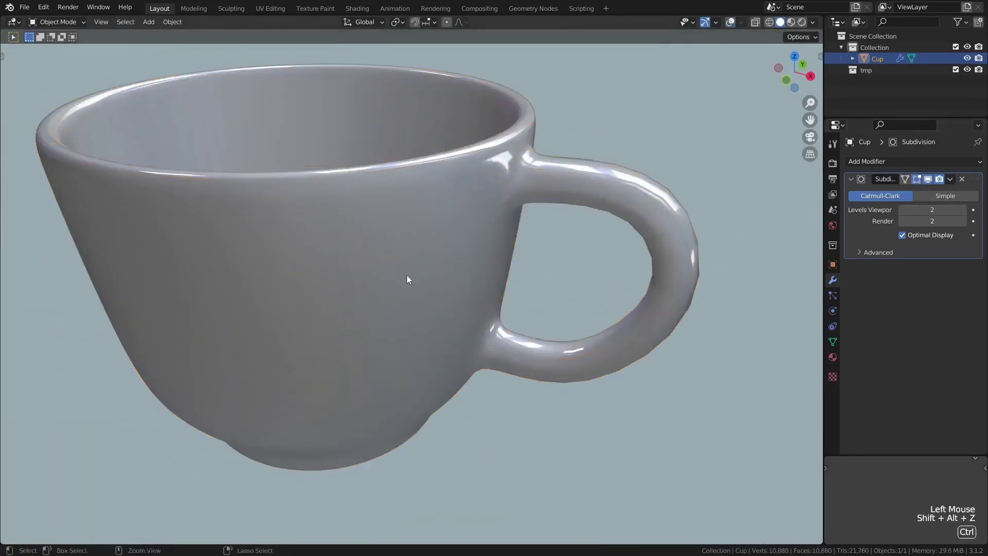
pyautogui.keyDown('ctrl'); pyautogui.moveTo(409, 279); pyautogui.dragTo(502, 246, button='middle'); pyautogui.keyUp('ctrl')
pyautogui.moveTo(502, 246); pyautogui.dragTo(513, 231, button='middle')
pyautogui.press('Tab')
pyautogui.hotkey('shift', 'alt', 'z')
pyautogui.hotkey('shift', 'alt', 'z')
pyautogui.press('g')
pyautogui.press('g')
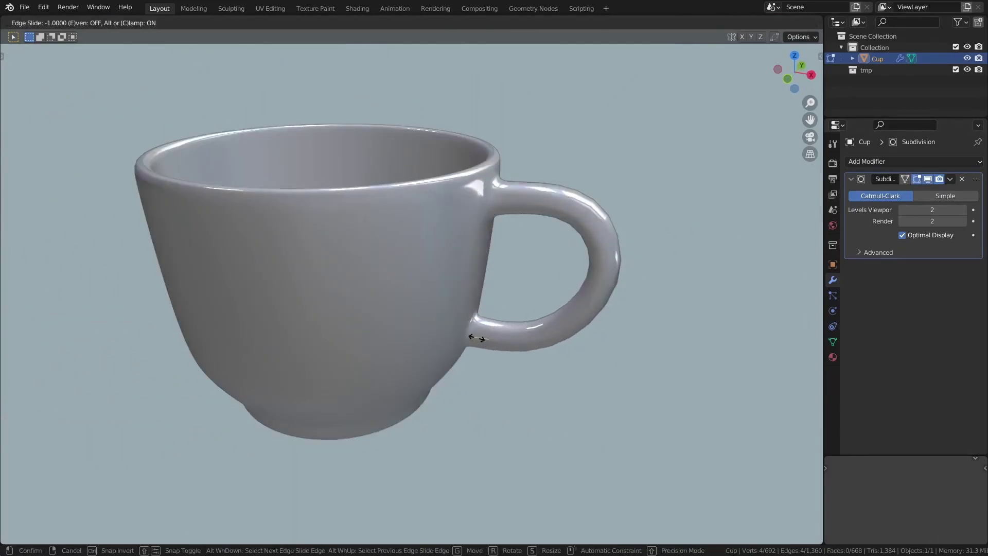
pyautogui.rightClick(514, 348)
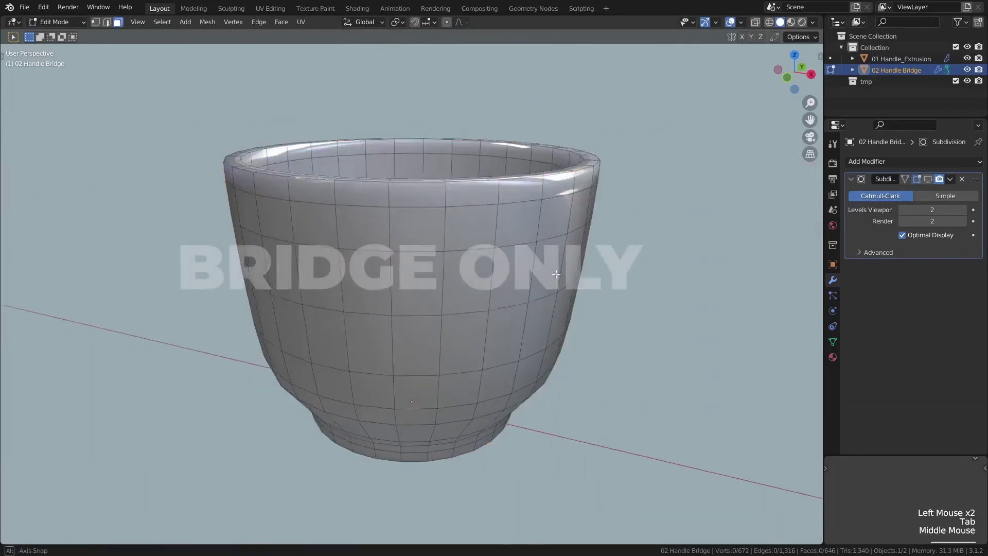
# Step: Delete one upper and one lower face in the same column on the second cup's wall to open two handle holes
pyautogui.moveTo(556, 275); pyautogui.dragTo(520, 267, button='middle')
pyautogui.click(533, 232)
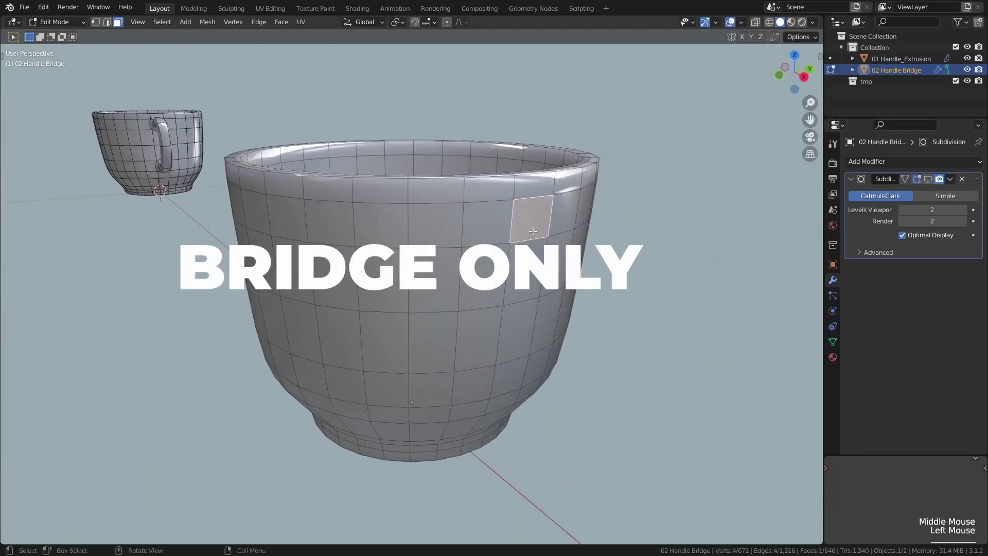
pyautogui.moveTo(532, 321); pyautogui.dragTo(509, 321, button='middle')
pyautogui.keyDown('shift'); pyautogui.click(474, 386); pyautogui.keyUp('shift')
pyautogui.press('x')
pyautogui.click(559, 336)
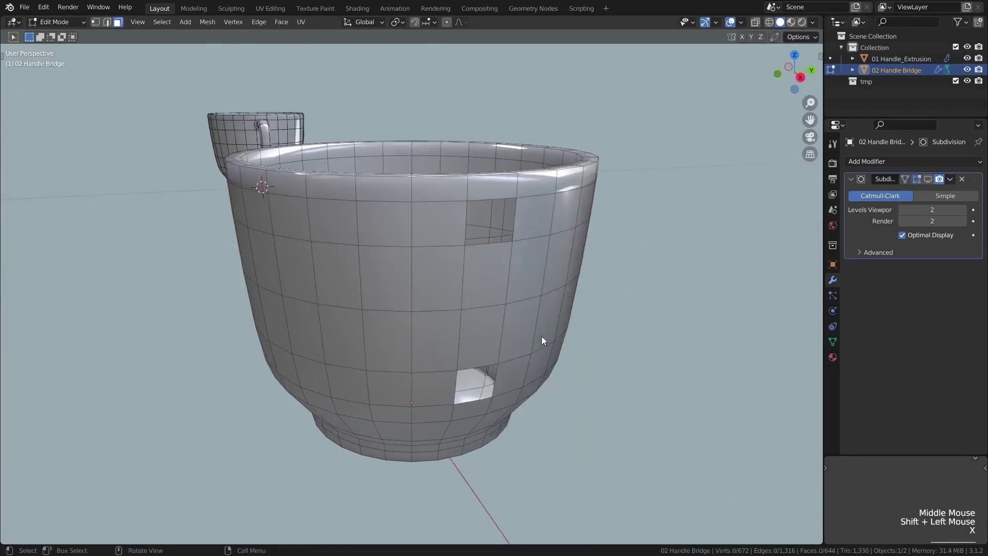
# Step: Duplicate the upper hole's edge loop about 0.53 m outward and 0.42 m down, and rotate it nearly horizontal as the handle's middle section
pyautogui.moveTo(493, 247); pyautogui.dragTo(457, 304, button='middle')
pyautogui.scroll(2, 465, 232)
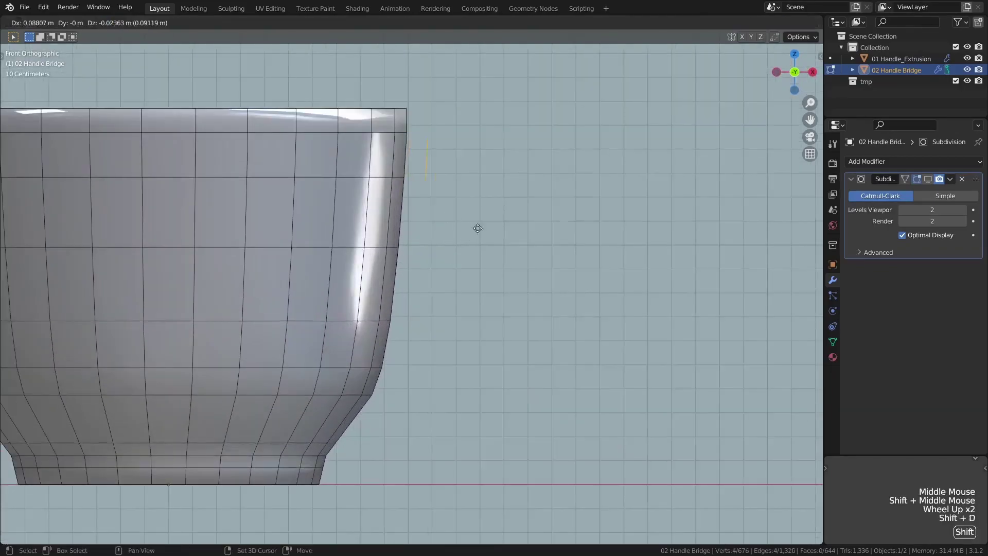
pyautogui.click(574, 316)
pyautogui.press('r')
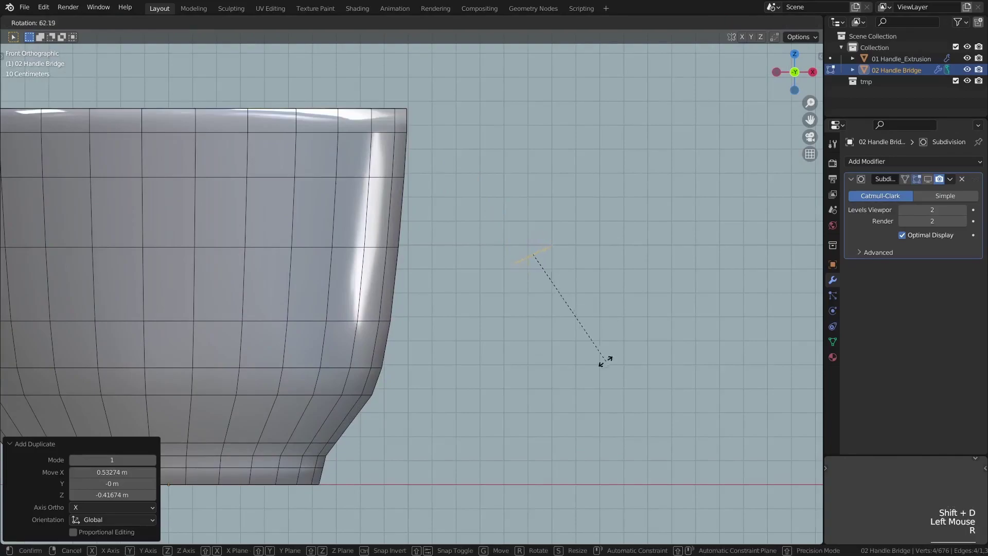
pyautogui.click(557, 369)
pyautogui.press('g')
pyautogui.click(552, 350)
# Step: Bridge the edge loops of both wall holes with the duplicated middle loop to form the handle
pyautogui.moveTo(553, 349); pyautogui.dragTo(419, 181, button='middle')
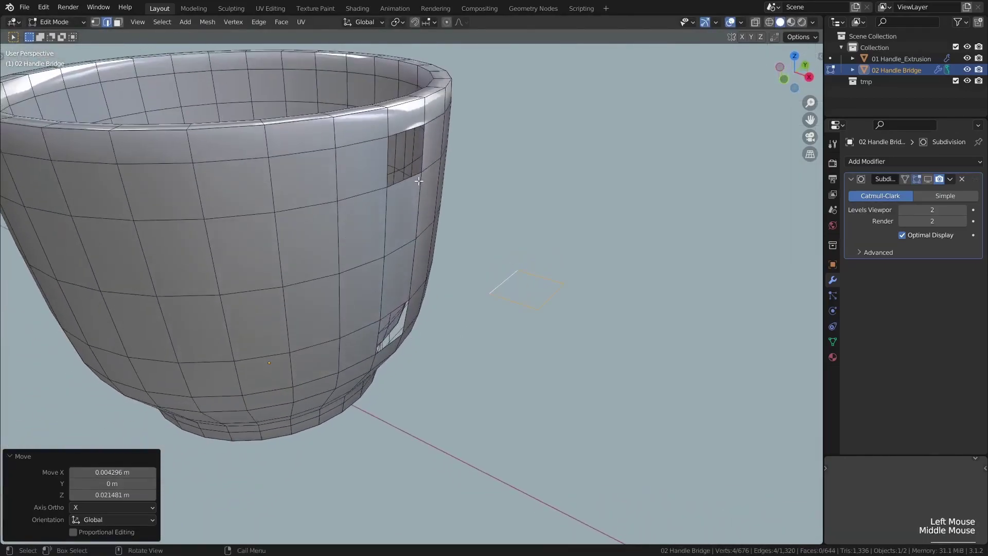
pyautogui.keyDown('alt'); pyautogui.keyDown('shift'); pyautogui.click(414, 179); pyautogui.keyUp('shift'); pyautogui.keyUp('alt')
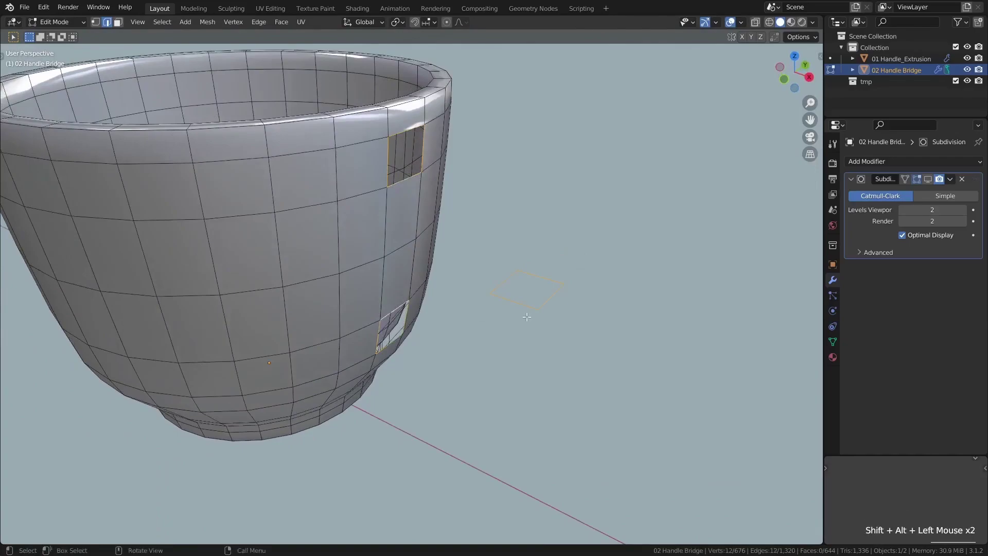
pyautogui.hotkey('ctrl', 'e')
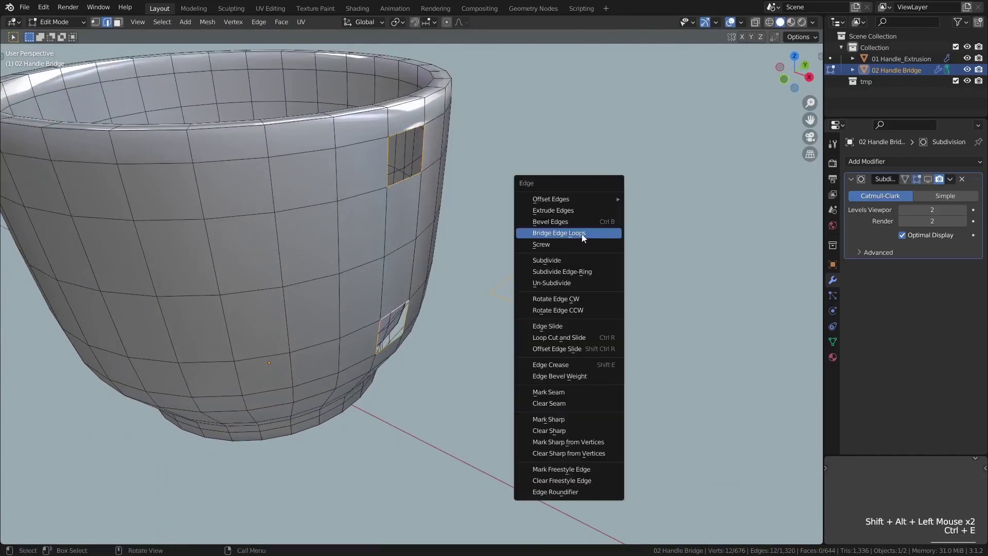
pyautogui.click(584, 235)
pyautogui.moveTo(522, 329); pyautogui.dragTo(548, 286, button='middle')
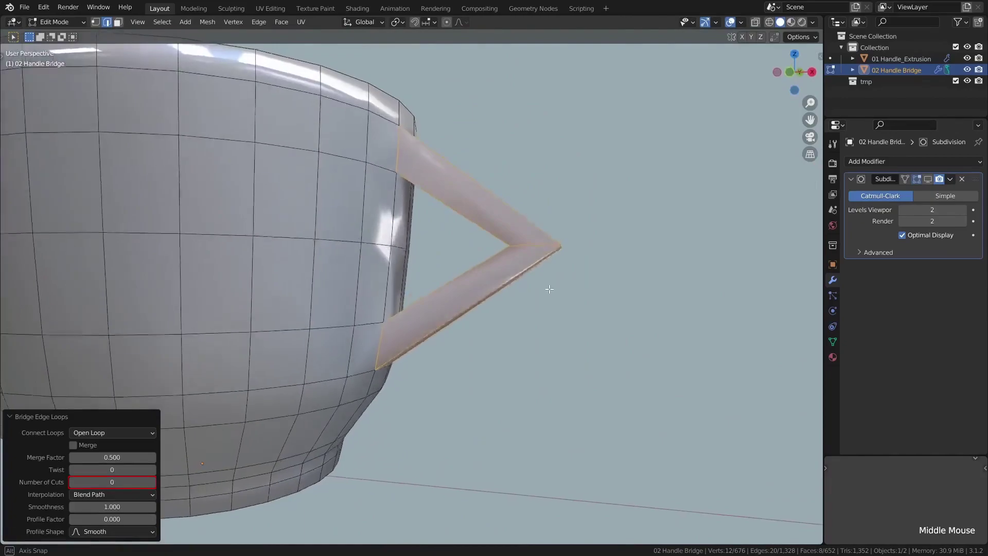
# Step: Add cuts to the bridged handle and lower its smoothness to round the curve, checking the result with the overlays hidden
pyautogui.click(152, 482)
pyautogui.click(153, 482)
pyautogui.moveTo(111, 482)
pyautogui.mouseDown()
pyautogui.moveTo(145, 482)
pyautogui.moveTo(112, 482)
pyautogui.mouseUp()
pyautogui.moveTo(112, 507); pyautogui.dragTo(88, 507)
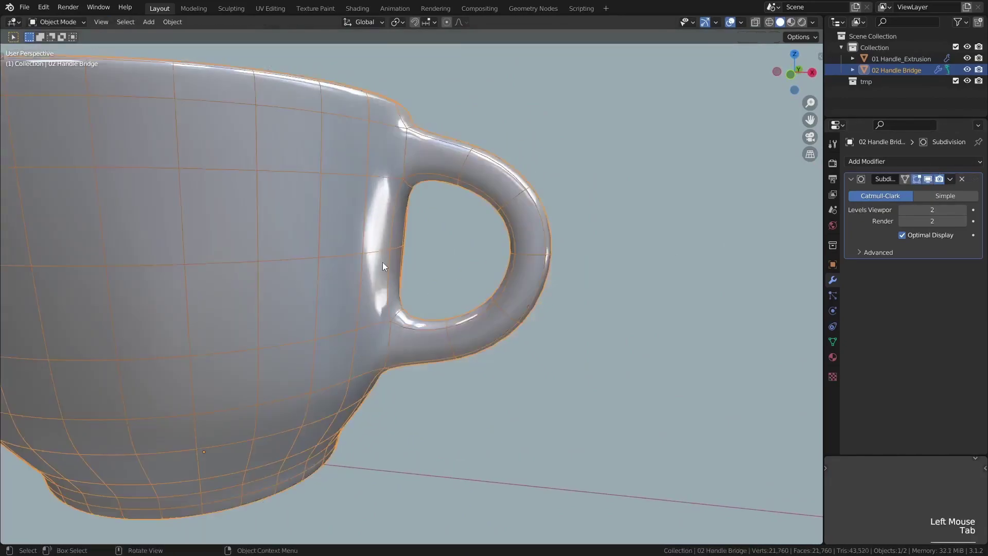
pyautogui.press('Tab')
pyautogui.hotkey('shift', 'alt', 'z')
pyautogui.scroll(-4, 385, 267)
pyautogui.moveTo(387, 273); pyautogui.dragTo(415, 354, button='middle')
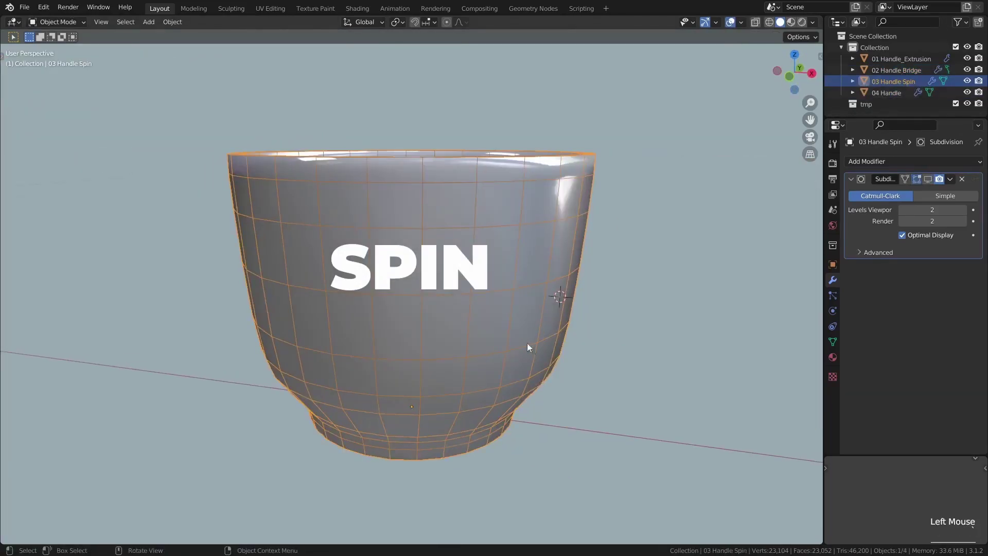
# Step: Select an upper wall face on the third cup and activate the Spin tool, placing the 3D cursor near the wall at mid-height
pyautogui.press('Tab')
pyautogui.click(499, 242)
pyautogui.moveTo(558, 240); pyautogui.dragTo(452, 249, button='middle')
pyautogui.click(452, 249)
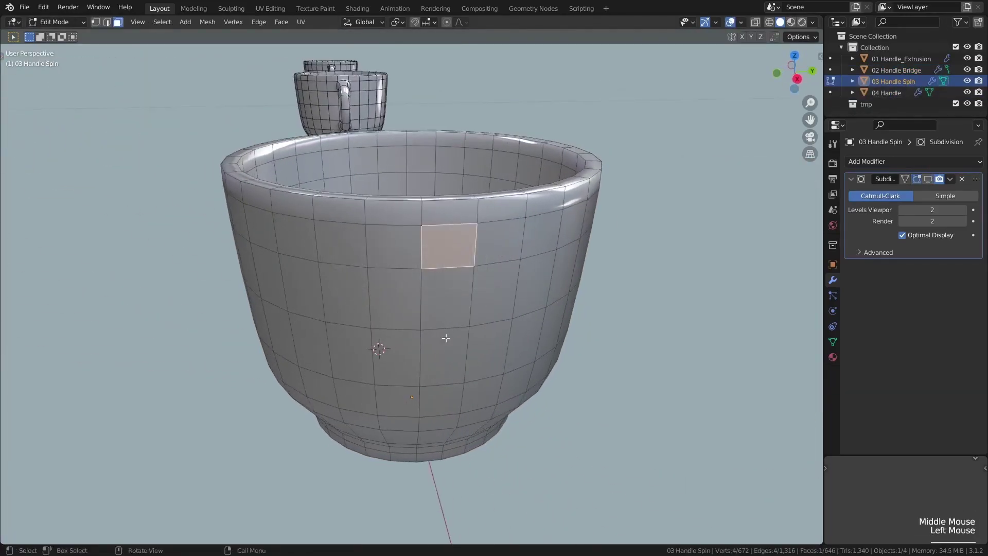
pyautogui.keyDown('alt'); pyautogui.moveTo(446, 338); pyautogui.dragTo(566, 330, button='middle'); pyautogui.keyUp('alt')
pyautogui.keyDown('shift'); pyautogui.moveTo(566, 329); pyautogui.dragTo(484, 332, button='middle'); pyautogui.keyUp('shift')
pyautogui.scroll(2, 484, 332)
pyautogui.press('t')
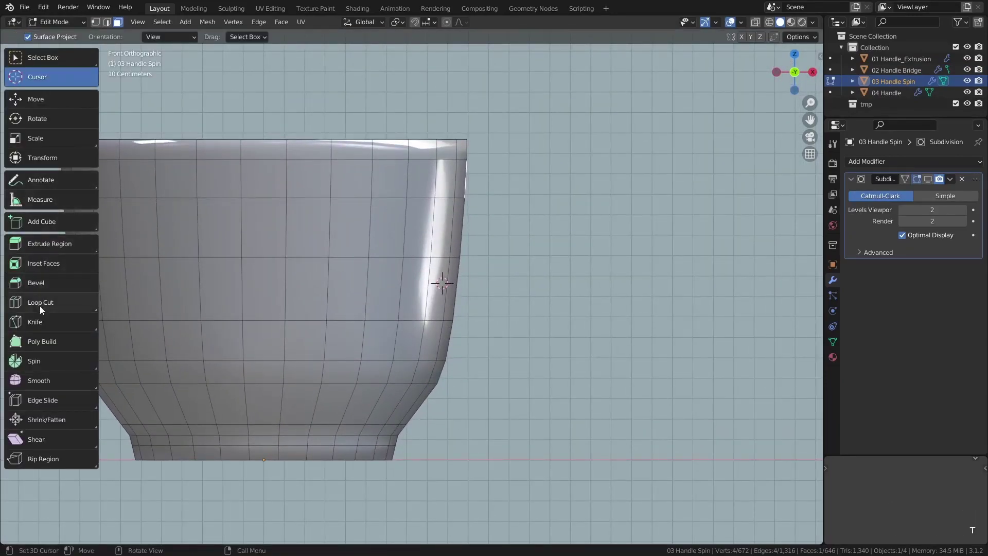
pyautogui.click(34, 361)
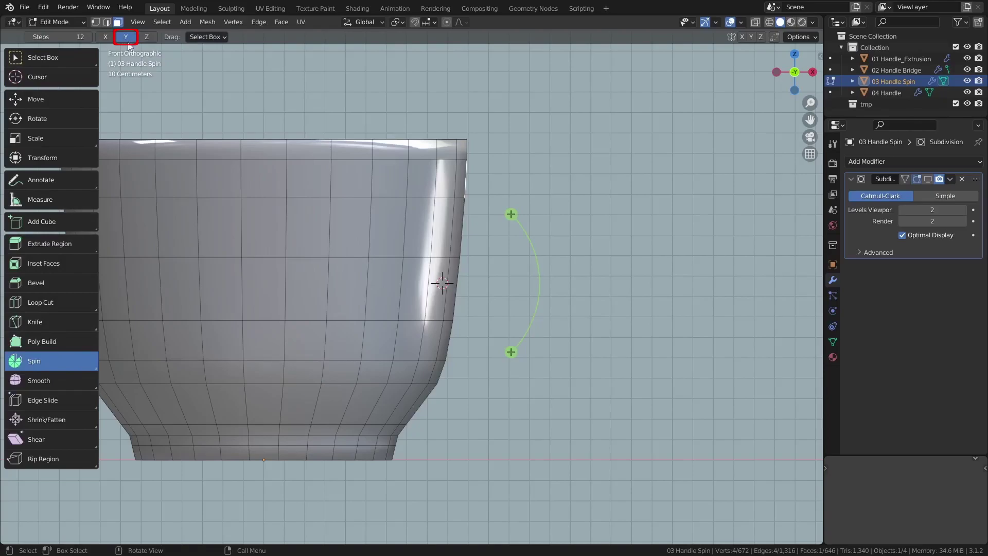
pyautogui.keyDown('shift'); pyautogui.moveTo(450, 276); pyautogui.dragTo(460, 299, button='right'); pyautogui.keyUp('shift')
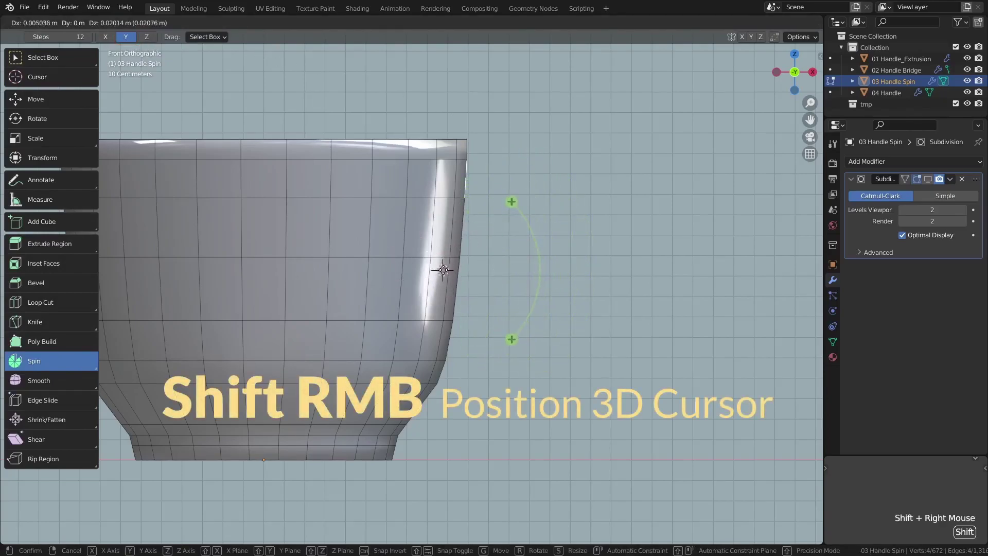
pyautogui.keyDown('shift'); pyautogui.moveTo(443, 270); pyautogui.dragTo(446, 269, button='right'); pyautogui.keyUp('shift')
# Step: Spin the face around the Y axis by -160° in 6 steps into a handle arc and fine-tune the spin centre
pyautogui.moveTo(514, 201); pyautogui.dragTo(526, 208)
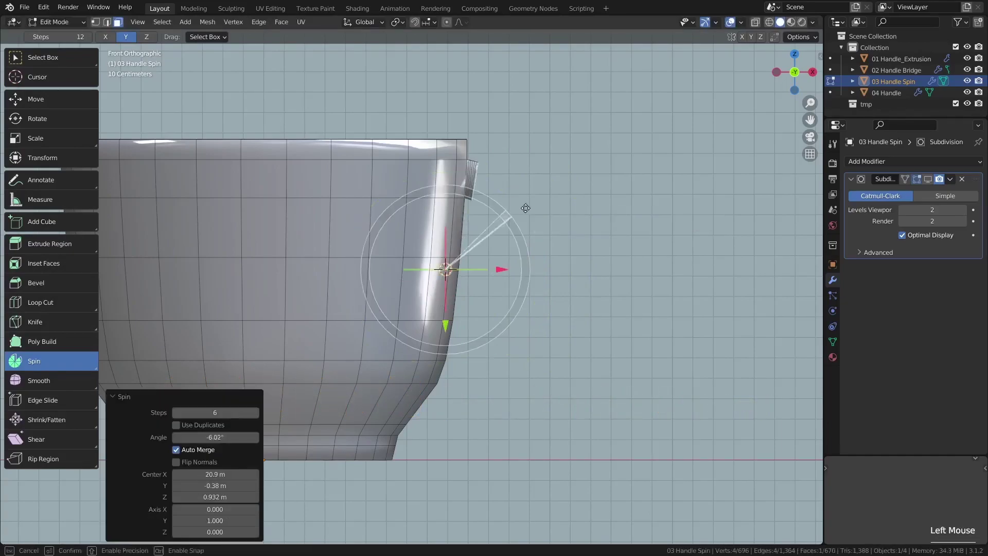
pyautogui.moveTo(566, 265); pyautogui.dragTo(378, 410)
pyautogui.keyDown('shift'); pyautogui.moveTo(212, 412); pyautogui.dragTo(206, 412); pyautogui.keyUp('shift')
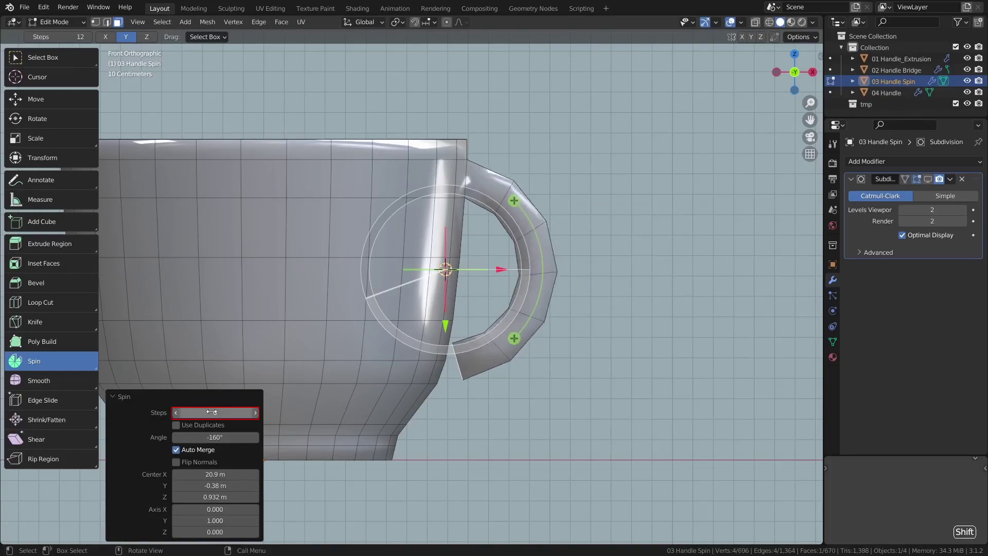
pyautogui.keyDown('shift'); pyautogui.moveTo(196, 498); pyautogui.dragTo(227, 476); pyautogui.keyUp('shift')
# Step: Bridge the spun arc's end face with the cup's lower wall face and switch back to box selection
pyautogui.moveTo(492, 368); pyautogui.dragTo(435, 296, button='middle')
pyautogui.keyDown('ctrl'); pyautogui.moveTo(438, 330); pyautogui.dragTo(484, 334, button='middle'); pyautogui.keyUp('ctrl')
pyautogui.click(443, 305)
pyautogui.keyDown('shift'); pyautogui.click(523, 312); pyautogui.keyUp('shift')
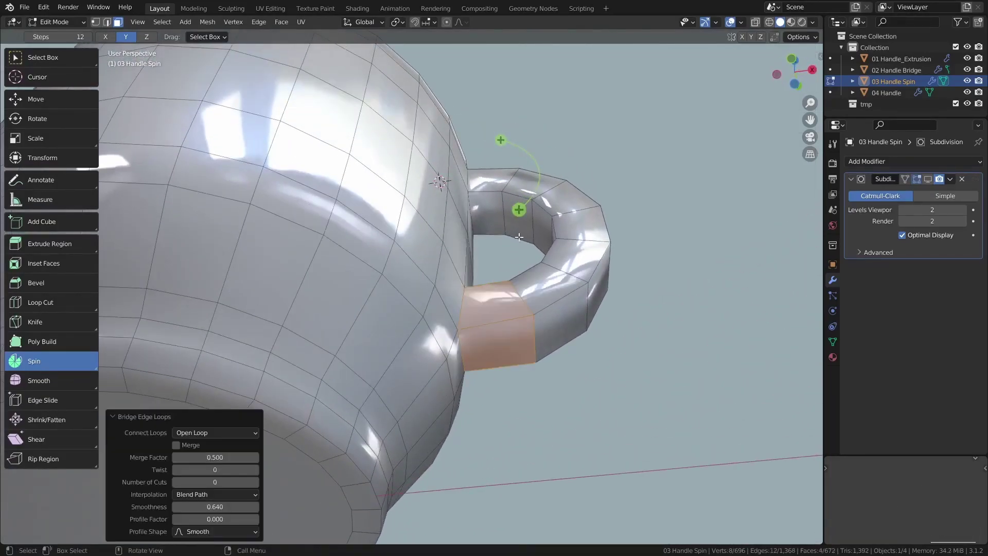
pyautogui.moveTo(486, 258); pyautogui.dragTo(468, 286, button='middle')
pyautogui.click(42, 58)
pyautogui.press('t')
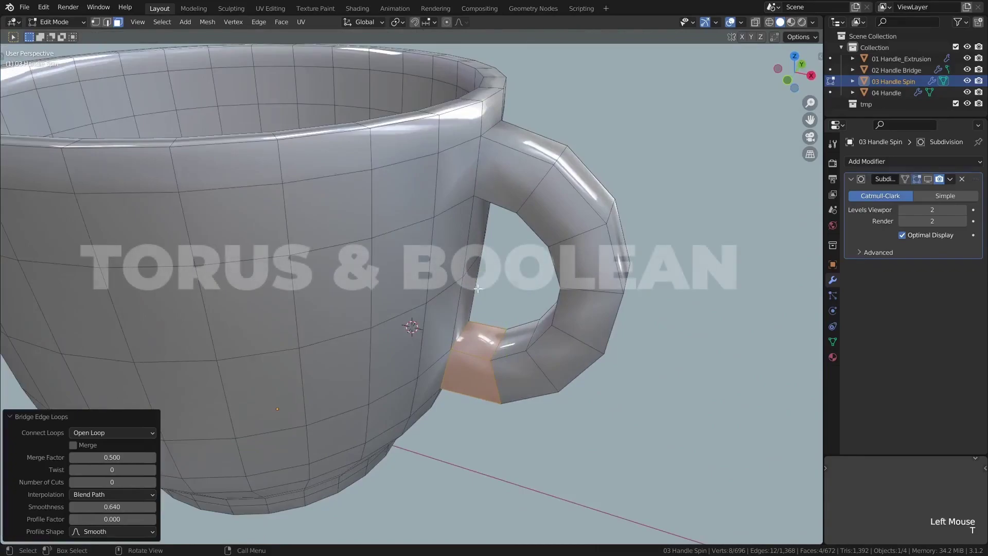
# Step: Show the subdivision on the spun-handle cup and inspect the smoothed shape with the overlays hidden
pyautogui.click(928, 179)
pyautogui.scroll(-3, 456, 292)
pyautogui.press('Tab')
pyautogui.hotkey('shift', 'alt', 'z')
pyautogui.moveTo(455, 293); pyautogui.dragTo(378, 330, button='middle')
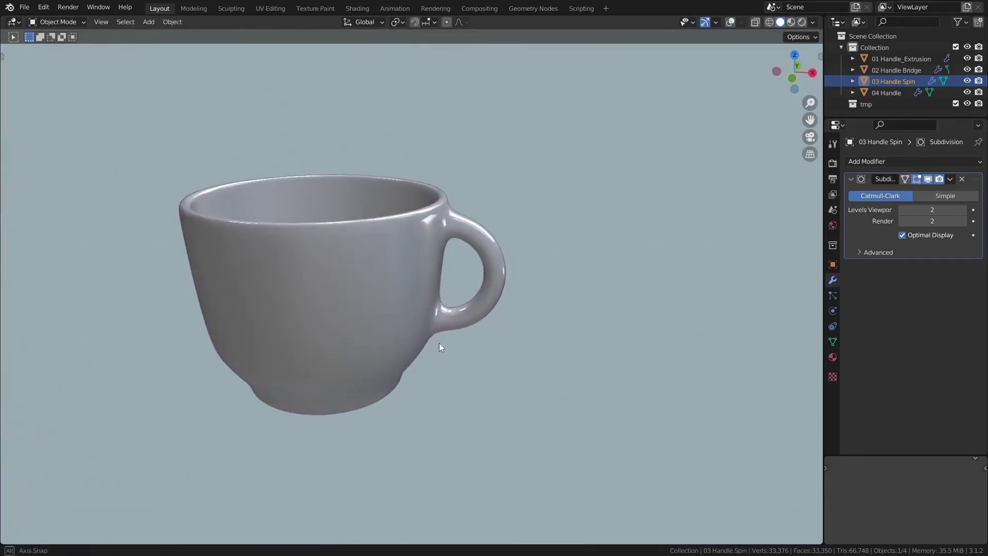
pyautogui.keyDown('shift'); pyautogui.moveTo(440, 343); pyautogui.dragTo(419, 350, button='middle'); pyautogui.keyUp('shift')
pyautogui.press('Tab')
pyautogui.press('Tab')
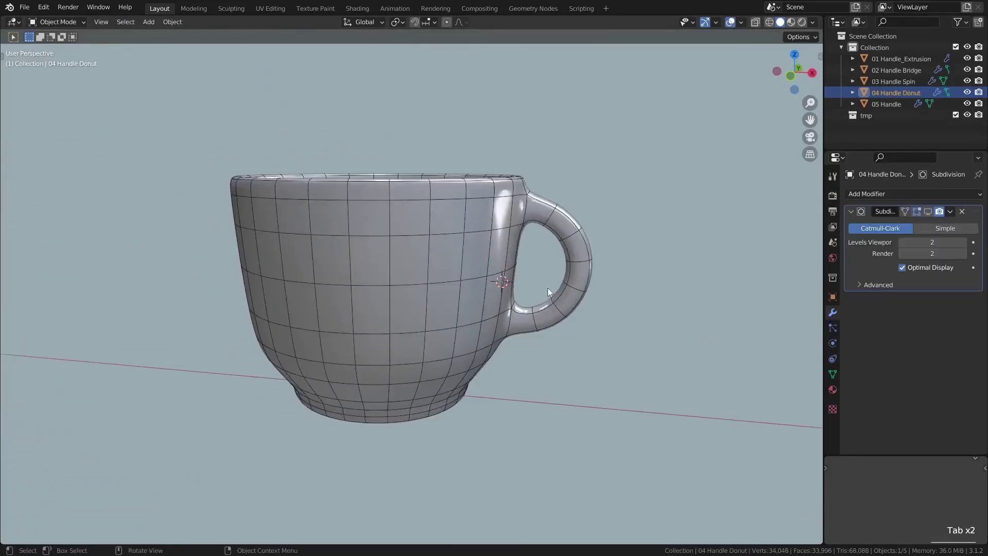
# Step: Select an upper and a lower wall face in one column of the fourth cup and snap the 3D cursor to them
pyautogui.moveTo(566, 304); pyautogui.dragTo(552, 322, button='middle')
pyautogui.moveTo(502, 324); pyautogui.dragTo(543, 328, button='middle')
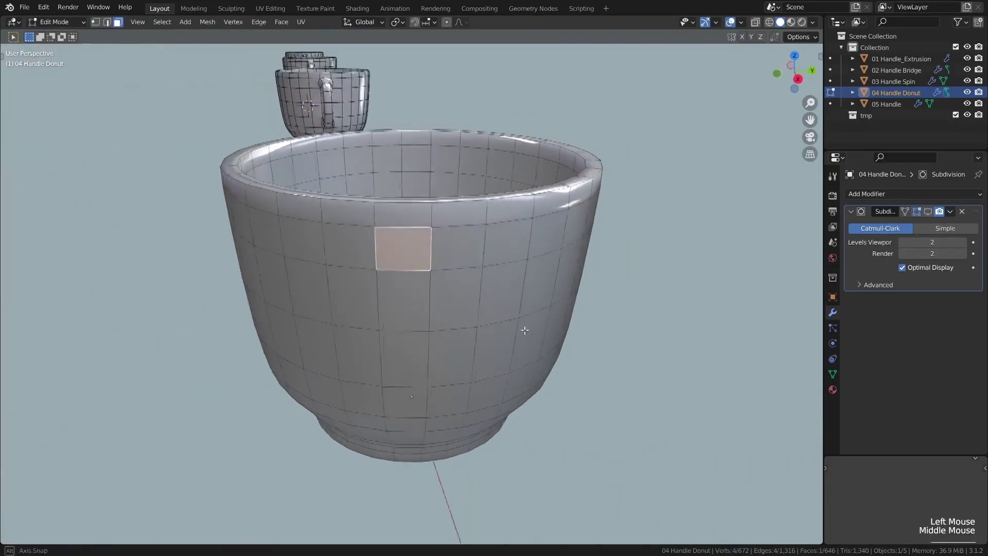
pyautogui.keyDown('shift'); pyautogui.click(434, 403); pyautogui.keyUp('shift')
pyautogui.hotkey('shift', 's')
pyautogui.click(477, 405)
# Step: Add a torus at the 3D cursor and align it to the front view
pyautogui.keyDown('alt'); pyautogui.moveTo(477, 371); pyautogui.dragTo(479, 337, button='middle'); pyautogui.keyUp('alt')
pyautogui.scroll(1, 530, 264)
pyautogui.hotkey('shift', 'a')
pyautogui.click(474, 344)
pyautogui.click(103, 461)
pyautogui.click(90, 484)
# Step: Set the torus to 10 major and 4 minor segments, with a 0.41 m major radius and 0.09 m minor radius
pyautogui.moveTo(99, 381); pyautogui.dragTo(72, 393)
pyautogui.moveTo(98, 418); pyautogui.dragTo(65, 418)
pyautogui.moveTo(97, 433); pyautogui.dragTo(119, 420)
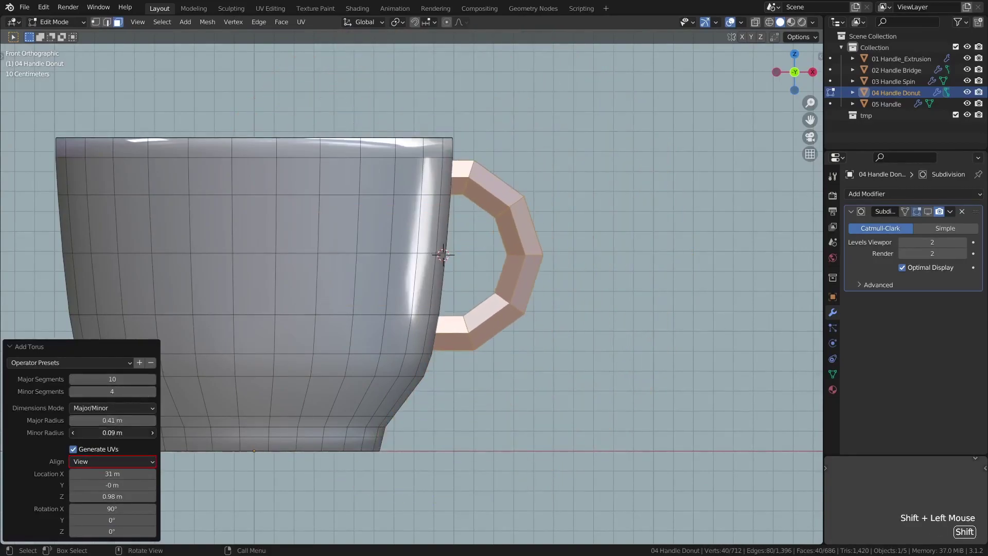
# Step: Show the subdivision on the cup with the torus and return to editing its mesh
pyautogui.press('Tab')
pyautogui.moveTo(443, 278); pyautogui.dragTo(408, 224, button='middle')
pyautogui.press('Tab')
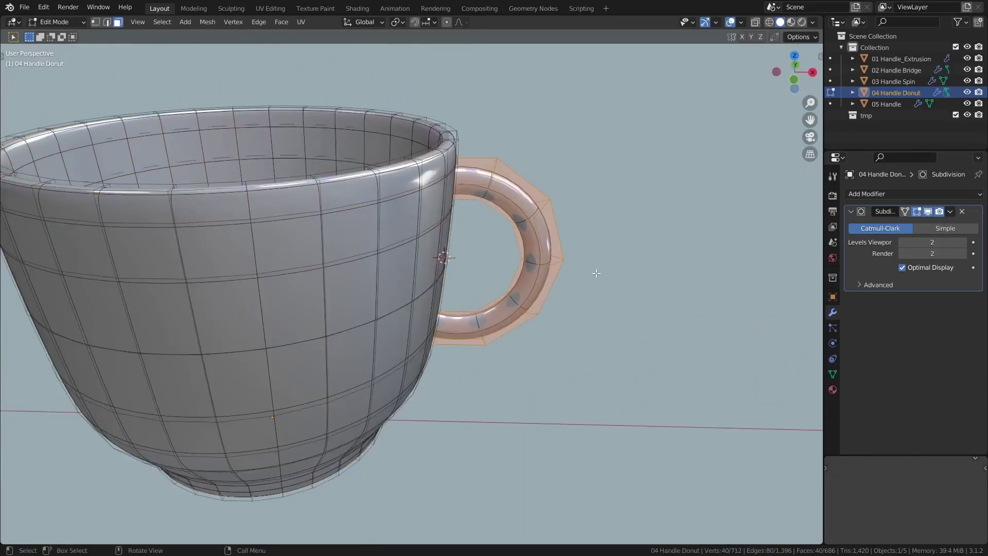
# Step: Adjust the thickness of the torus handle with Shrink/Fatten
pyautogui.hotkey('alt', 's')
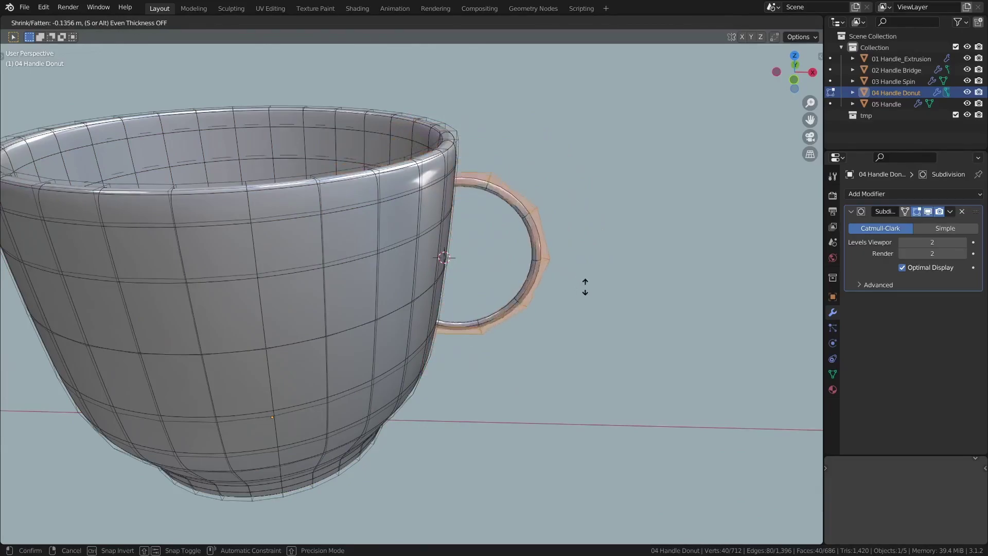
pyautogui.click(556, 277)
pyautogui.moveTo(554, 273); pyautogui.dragTo(550, 280, button='middle')
# Step: Add an edge loop around the torus where it meets the cup's upper outer wall
pyautogui.moveTo(484, 180); pyautogui.dragTo(513, 195, button='middle')
pyautogui.scroll(4, 479, 216)
pyautogui.click(509, 194)
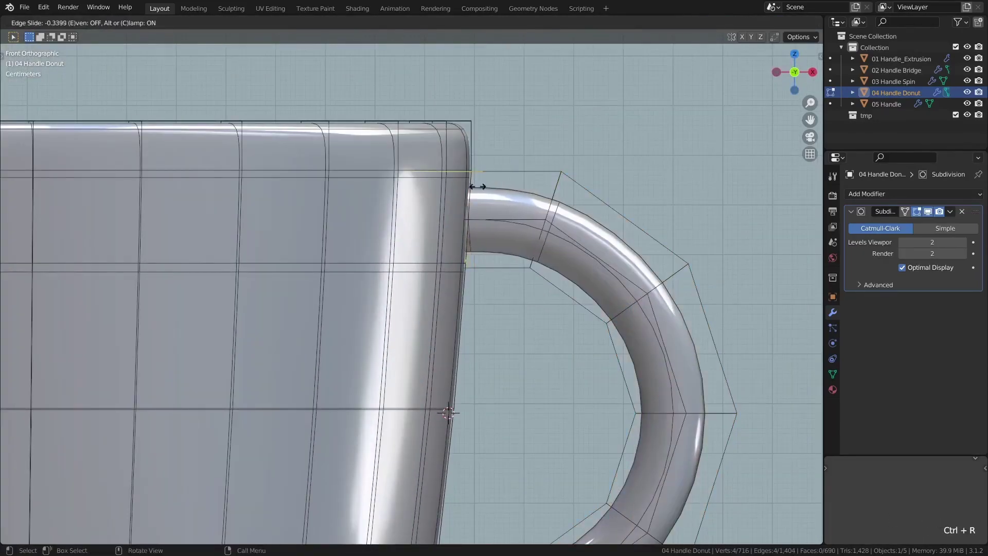
pyautogui.click(479, 187)
# Step: Edge-slide the torus's lower edge loop to where the handle meets the cup's lower outer wall
pyautogui.hotkey('alt', 'z')
pyautogui.scroll(-3, 484, 216)
pyautogui.keyDown('shift'); pyautogui.moveTo(489, 360); pyautogui.dragTo(492, 154, button='middle'); pyautogui.keyUp('shift')
pyautogui.scroll(3, 491, 170)
pyautogui.scroll(-2, 510, 308)
pyautogui.keyDown('shift'); pyautogui.moveTo(512, 103); pyautogui.dragTo(519, 288, button='middle'); pyautogui.keyUp('shift')
pyautogui.press('g')
pyautogui.press('g')
pyautogui.click(504, 222)
# Step: Try deleting the torus faces inside the cup and undo the deletion
pyautogui.keyDown('shift'); pyautogui.moveTo(480, 335); pyautogui.dragTo(488, 278, button='middle'); pyautogui.keyUp('shift')
pyautogui.scroll(-2, 476, 291)
pyautogui.press('3')
pyautogui.keyDown('alt'); pyautogui.click(335, 272); pyautogui.keyUp('alt')
pyautogui.press('ctrl+KP_Add')
pyautogui.press('ctrl+KP_Add')
pyautogui.press('x')
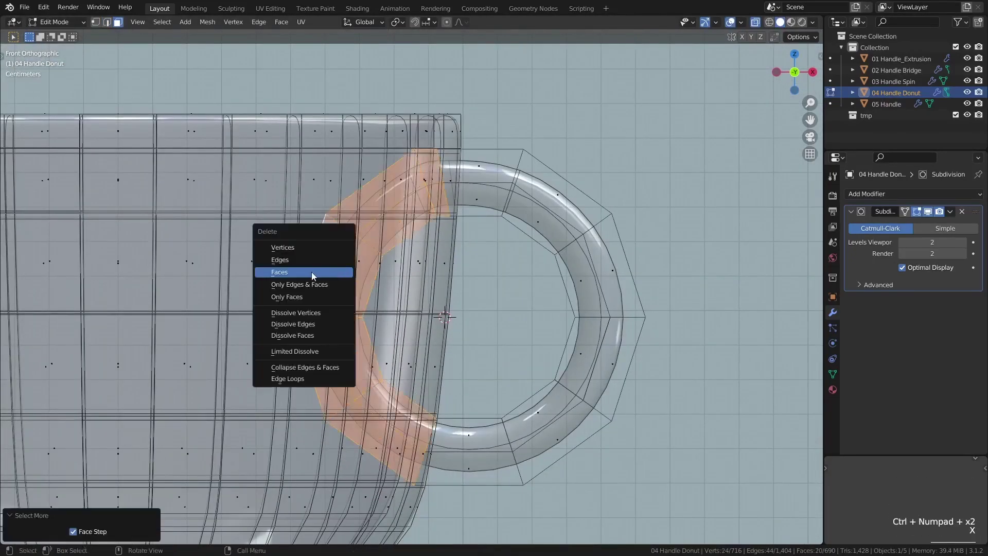
pyautogui.click(335, 269)
pyautogui.press('Tab')
pyautogui.moveTo(469, 278); pyautogui.dragTo(447, 332, button='middle')
pyautogui.hotkey('alt', 'z')
pyautogui.hotkey('ctrl', 'z')
pyautogui.hotkey('ctrl', 'z')
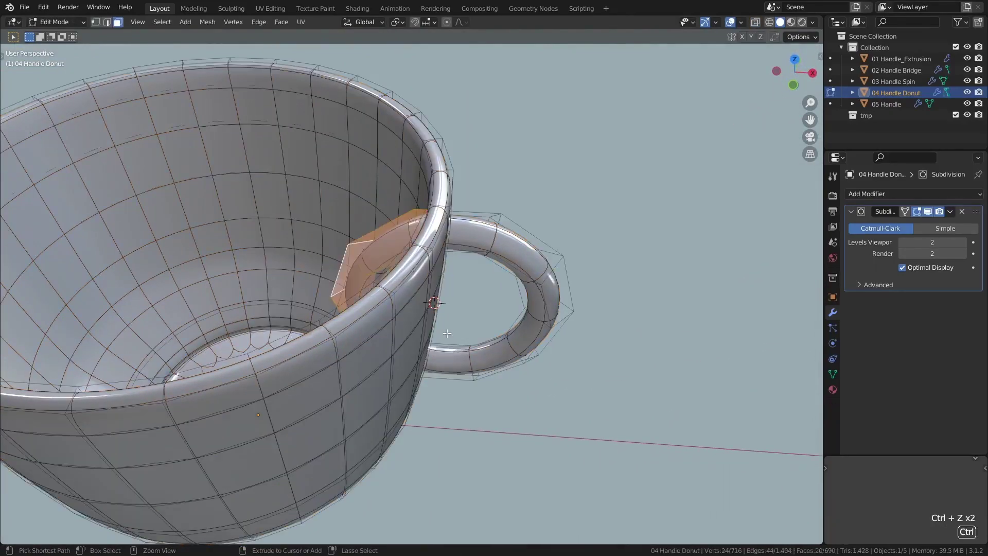
# Step: Select the whole linked torus and separate it from the cup into its own object
pyautogui.hotkey('ctrl', 'l')
pyautogui.press('p')
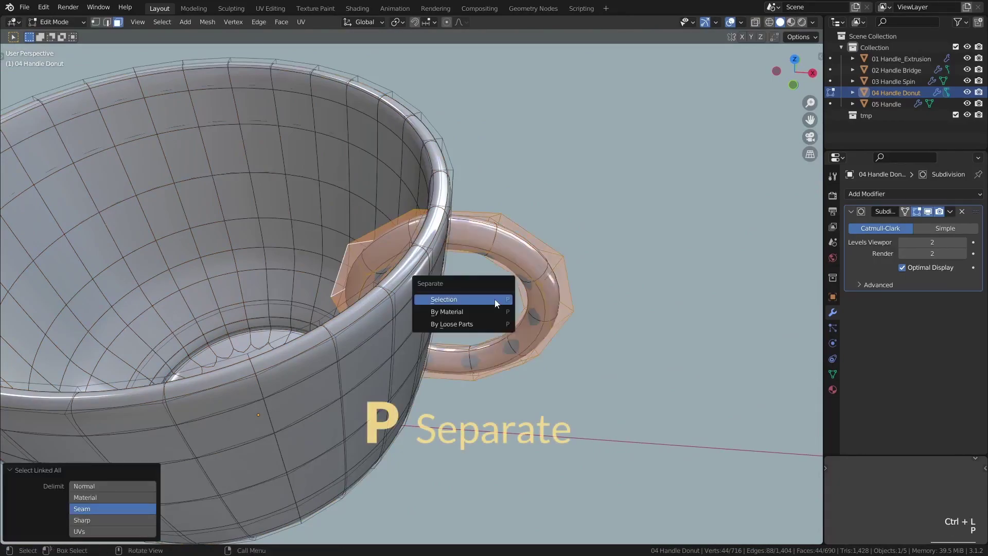
pyautogui.click(495, 299)
pyautogui.press('Tab')
pyautogui.click(496, 250)
pyautogui.press('g')
pyautogui.rightClick(458, 305)
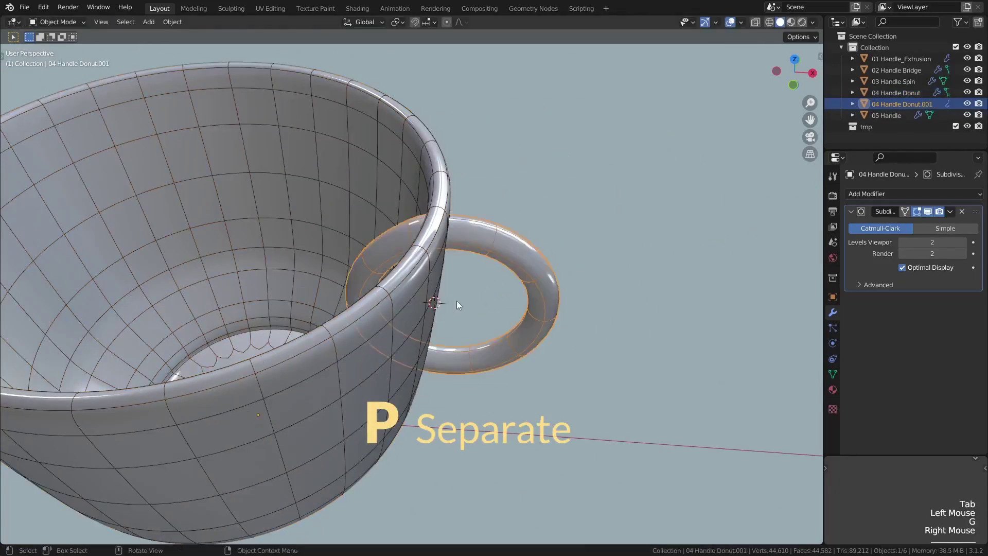
# Step: Duplicate the cup in place, open the duplicate's mesh for editing and turn off its subdivision in the viewport
pyautogui.click(246, 197)
pyautogui.scroll(-2, 246, 197)
pyautogui.keyDown('shift'); pyautogui.scroll(-1, 246, 197); pyautogui.keyUp('shift')
pyautogui.keyDown('shift'); pyautogui.moveTo(246, 197); pyautogui.dragTo(366, 248, button='middle'); pyautogui.keyUp('shift')
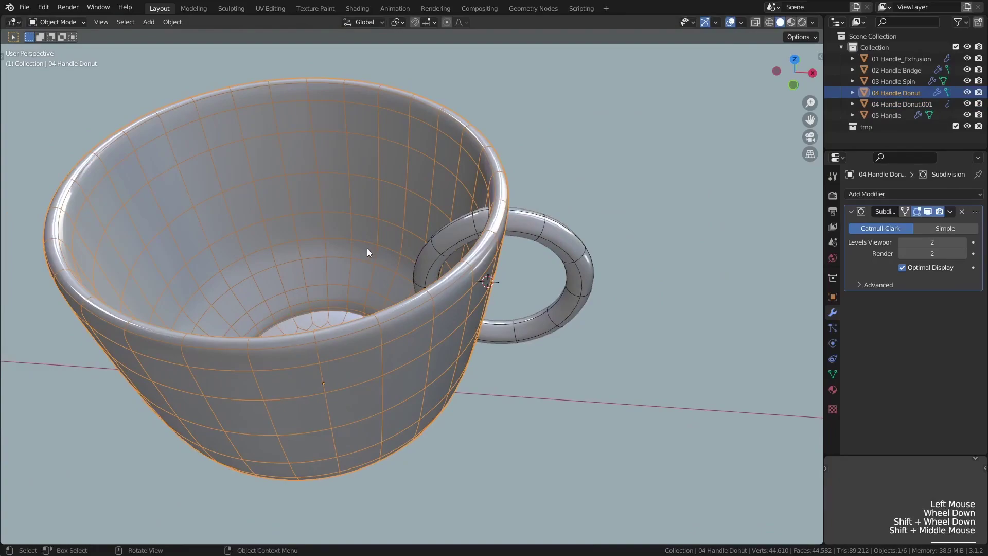
pyautogui.hotkey('shift', 'd')
pyautogui.rightClick(372, 242)
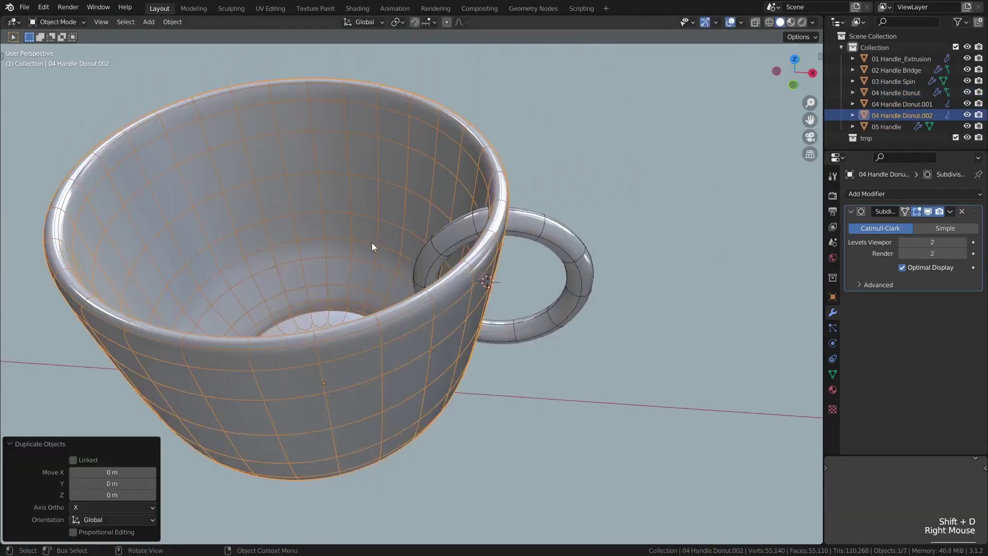
pyautogui.press('Tab')
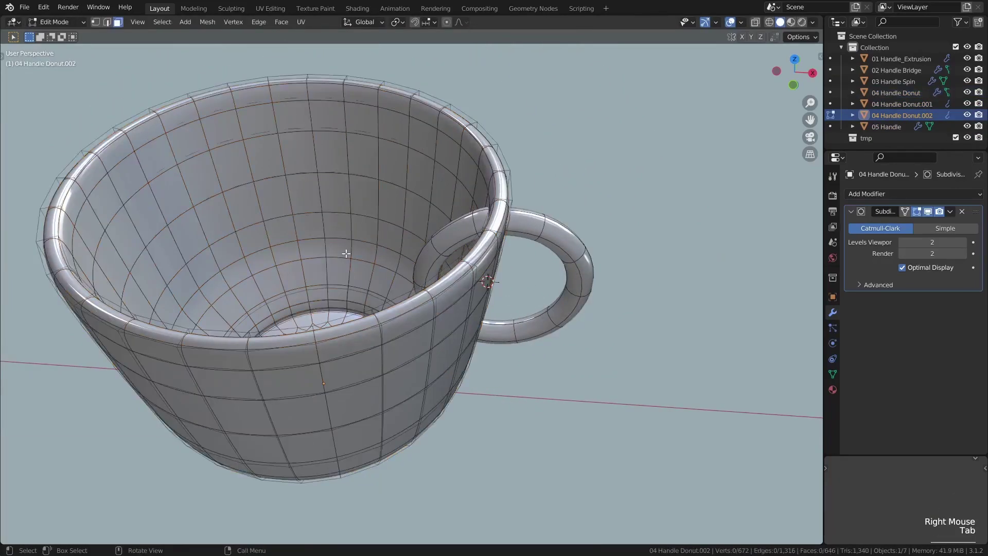
pyautogui.click(928, 212)
# Step: Hide the original cup and delete all faces of the duplicate except its inner bottom and inner wall up to the rim
pyautogui.moveTo(340, 268); pyautogui.dragTo(348, 358, button='middle')
pyautogui.click(327, 309)
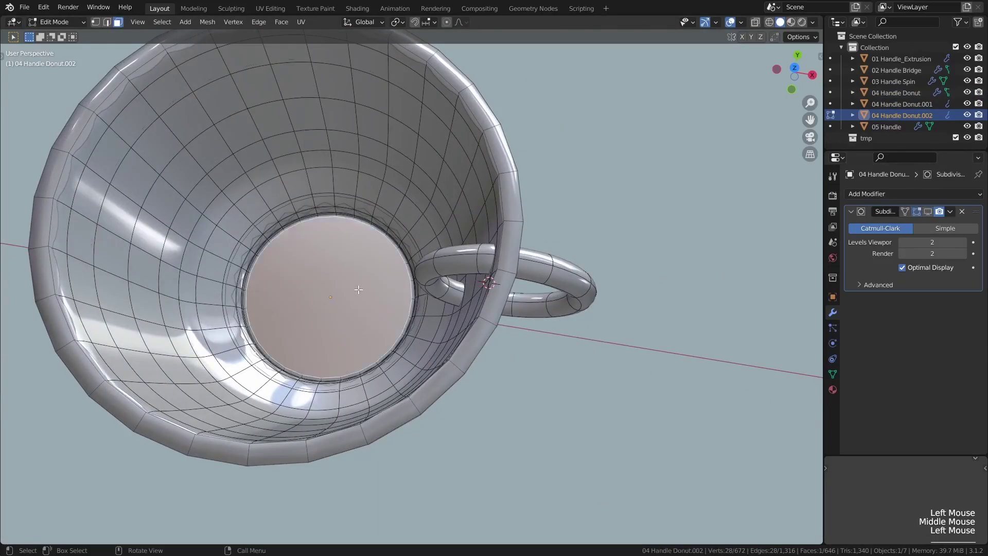
pyautogui.press('ctrl+KP_Add')
pyautogui.press('ctrl+KP_Add')
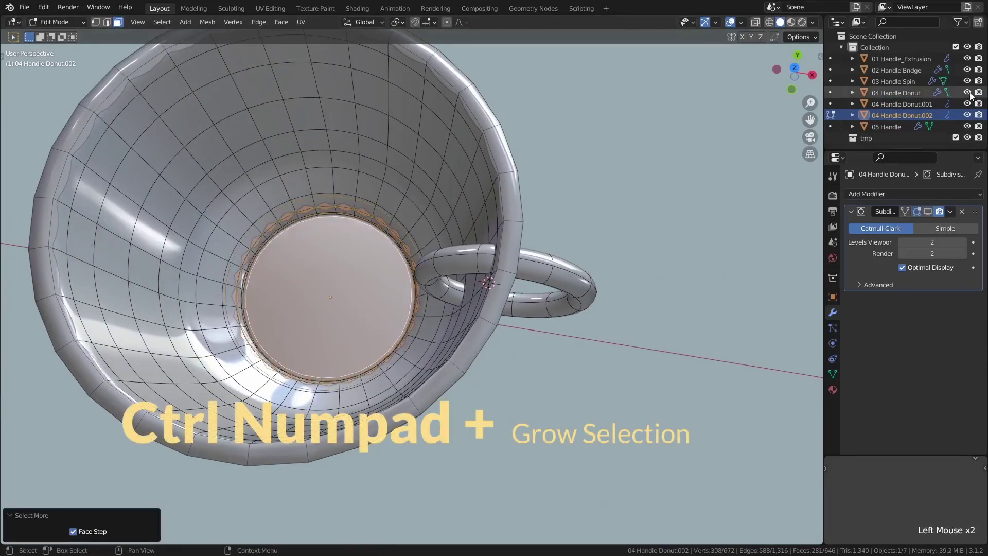
pyautogui.click(968, 93)
pyautogui.moveTo(394, 229); pyautogui.dragTo(397, 164, button='middle')
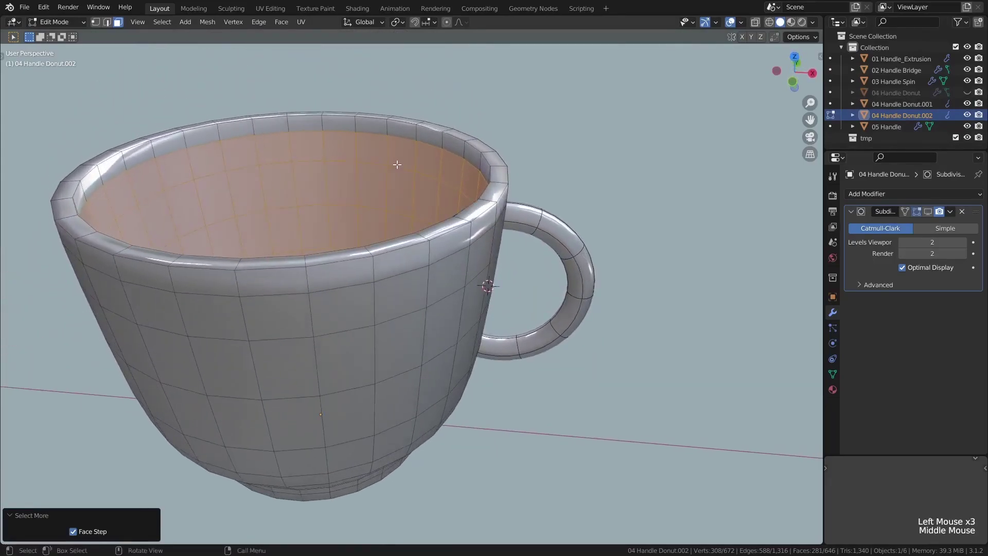
pyautogui.press('ctrl+KP_Add')
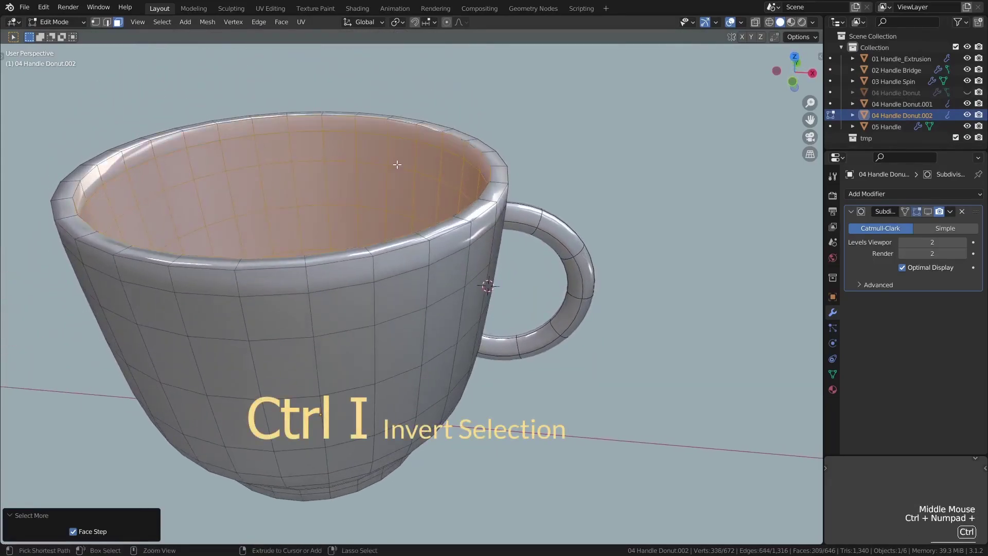
pyautogui.hotkey('ctrl', 'i')
pyautogui.press('x')
pyautogui.click(397, 164)
# Step: Select all linked faces of the remaining inner shell and flip their normals
pyautogui.moveTo(397, 164)
pyautogui.mouseDown(button='middle')
pyautogui.moveTo(386, 216)
pyautogui.moveTo(355, 273)
pyautogui.moveTo(316, 282)
pyautogui.moveTo(309, 257)
pyautogui.mouseUp(button='middle')
pyautogui.hotkey('ctrl', 'l')
pyautogui.hotkey('alt', 'n')
pyautogui.click(346, 287)
pyautogui.moveTo(320, 143); pyautogui.dragTo(325, 283, button='middle')
pyautogui.keyDown('ctrl'); pyautogui.moveTo(328, 236); pyautogui.dragTo(329, 267, button='middle'); pyautogui.keyUp('ctrl')
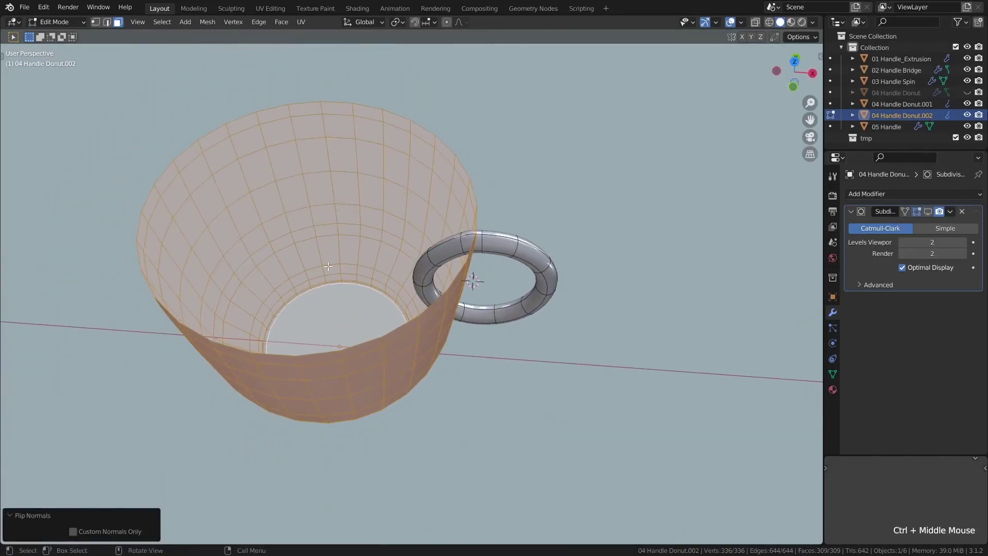
# Step: Close the inner shell into a solid cutter with Convex Hull
pyautogui.click(208, 23)
pyautogui.click(247, 180)
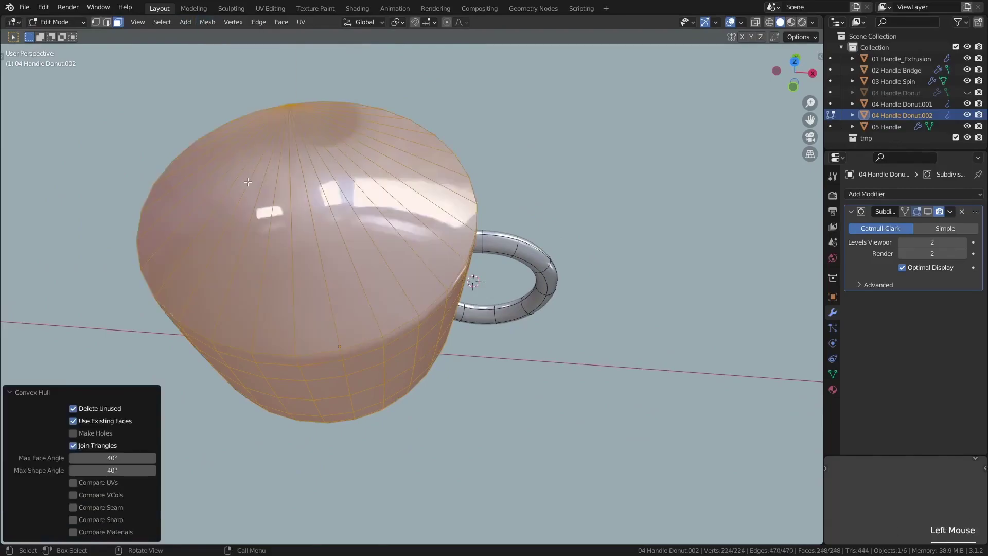
pyautogui.moveTo(248, 182); pyautogui.dragTo(422, 287, button='middle')
# Step: Subtract the cutter object from the torus handle with a Boolean Difference
pyautogui.press('Tab')
pyautogui.keyDown('shift'); pyautogui.click(517, 240); pyautogui.keyUp('shift')
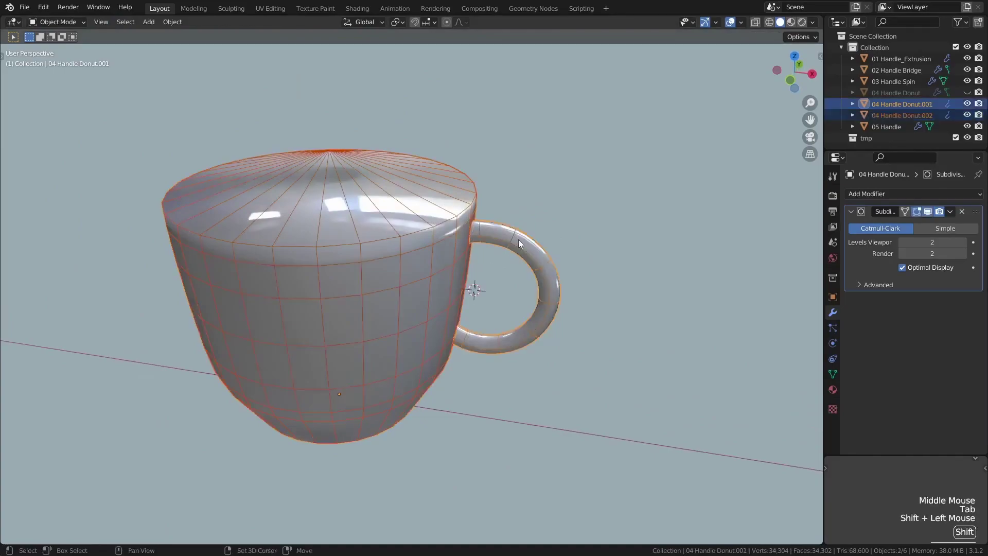
pyautogui.press('ctrl+KP_Subtract')
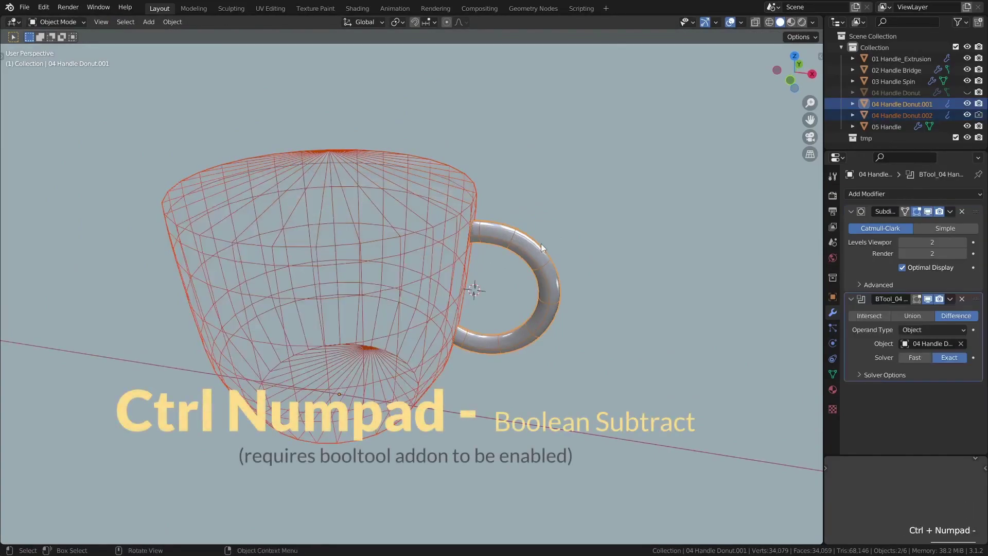
# Step: Move the cutter object to a new collection named bool
pyautogui.click(360, 188)
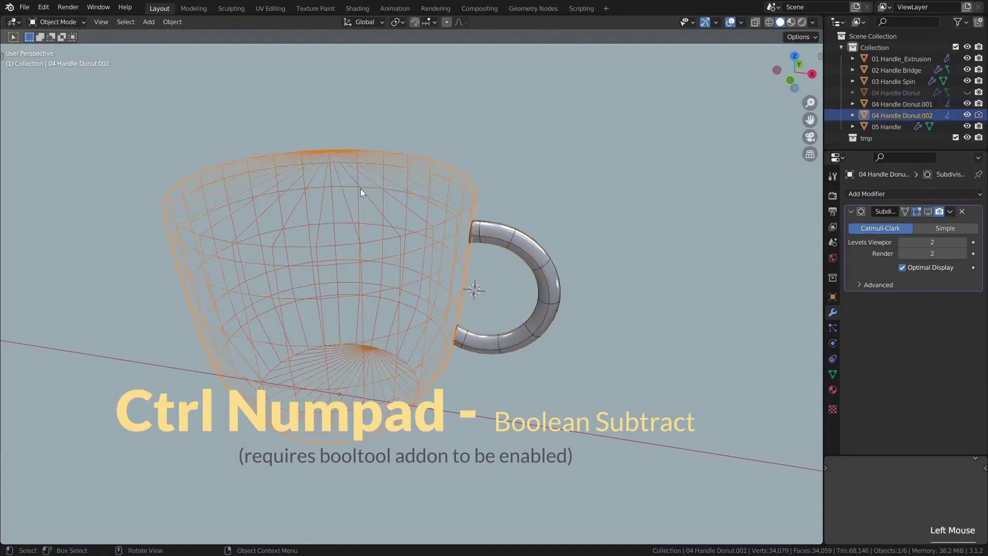
pyautogui.press('m')
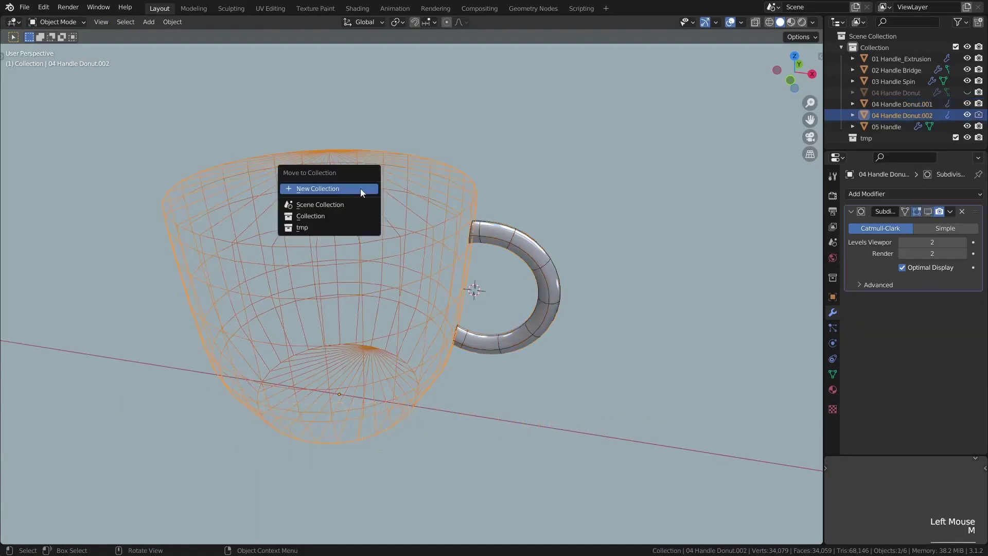
pyautogui.click(362, 190)
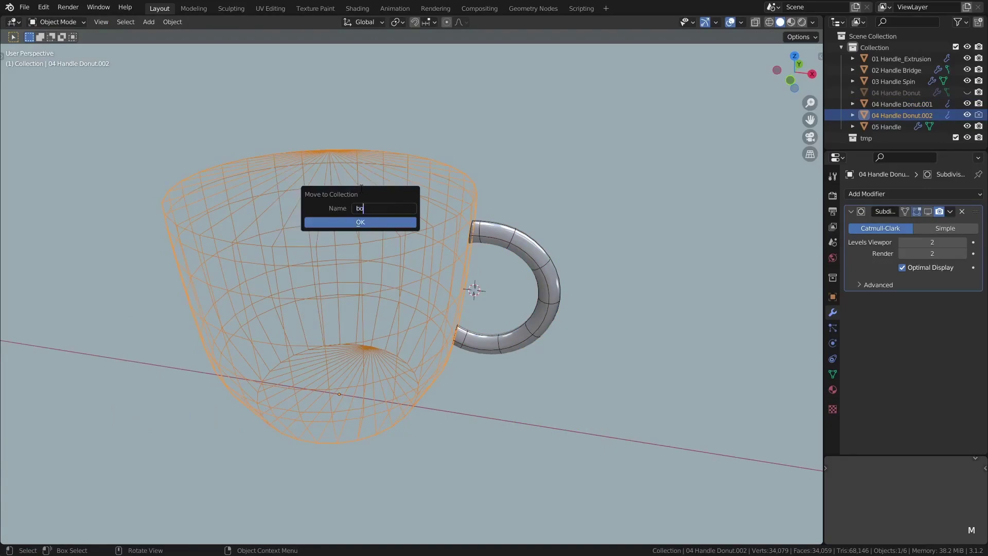
pyautogui.click(361, 222)
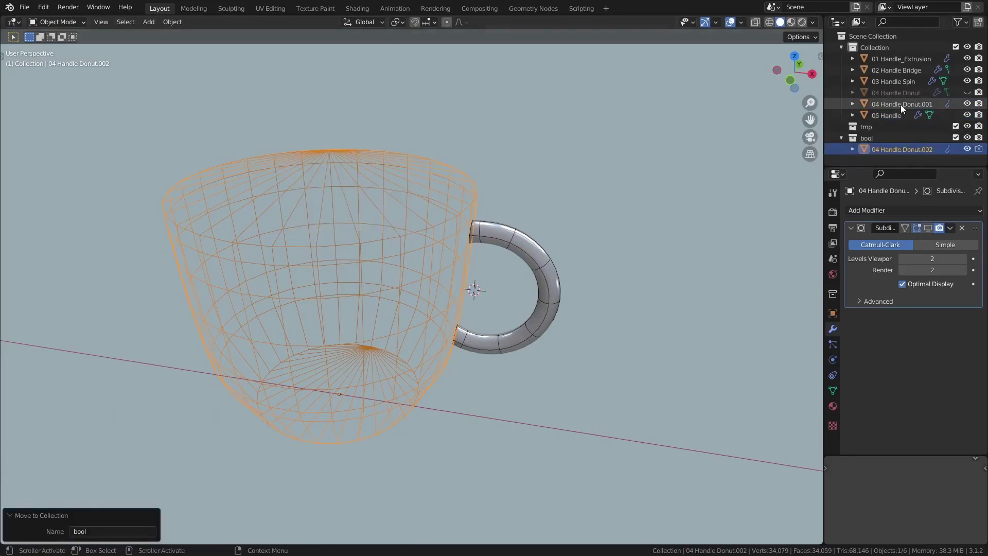
# Step: Rename the torus object 04 Handle Donut.Separate and unhide the original cup
pyautogui.doubleClick(901, 104)
pyautogui.moveTo(921, 104); pyautogui.dragTo(934, 104)
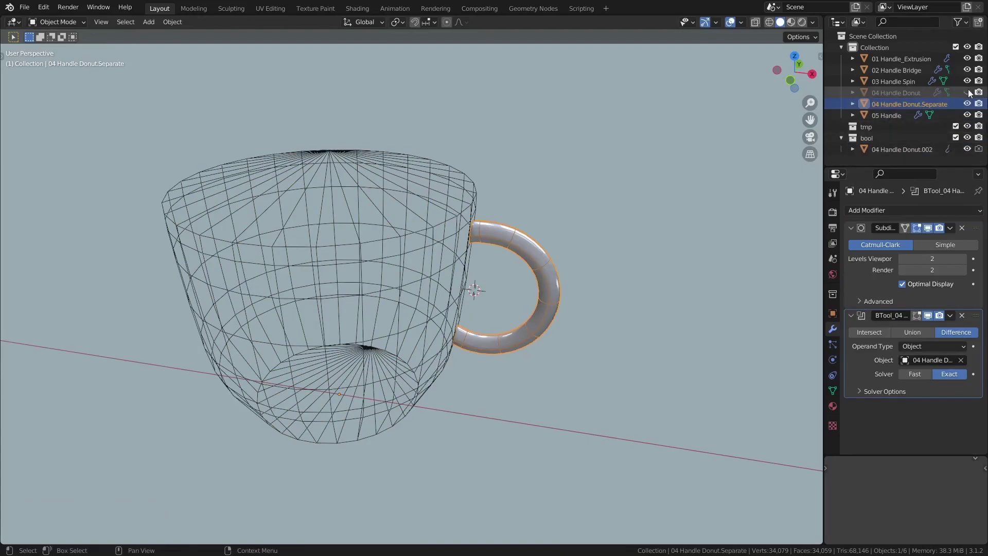
pyautogui.click(968, 93)
# Step: Parent the cutter 04 Handle Donut.002 to the 04 Handle Donut cup using the Object option
pyautogui.rightClick(903, 145)
pyautogui.click(904, 148)
pyautogui.keyDown('ctrl'); pyautogui.click(897, 92); pyautogui.keyUp('ctrl')
pyautogui.hotkey('ctrl', 'p')
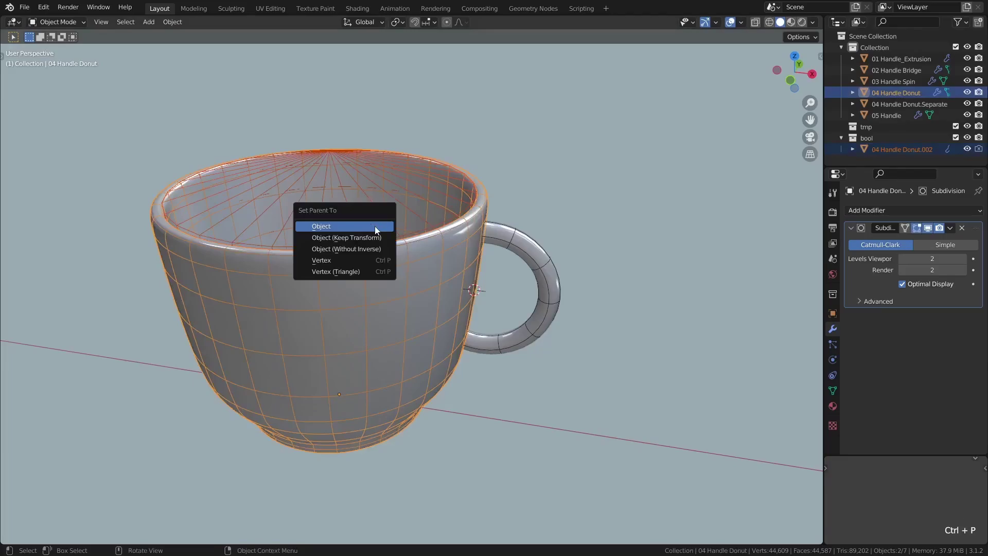
pyautogui.click(376, 227)
pyautogui.press('g')
pyautogui.rightClick(368, 273)
# Step: Parent the torus handle to the 04 Handle Donut cup and exclude the bool collection from the view layer
pyautogui.moveTo(368, 273); pyautogui.dragTo(463, 253, button='middle')
pyautogui.click(525, 296)
pyautogui.keyDown('ctrl'); pyautogui.click(894, 93); pyautogui.keyUp('ctrl')
pyautogui.hotkey('ctrl', 'p')
pyautogui.click(495, 292)
pyautogui.click(955, 127)
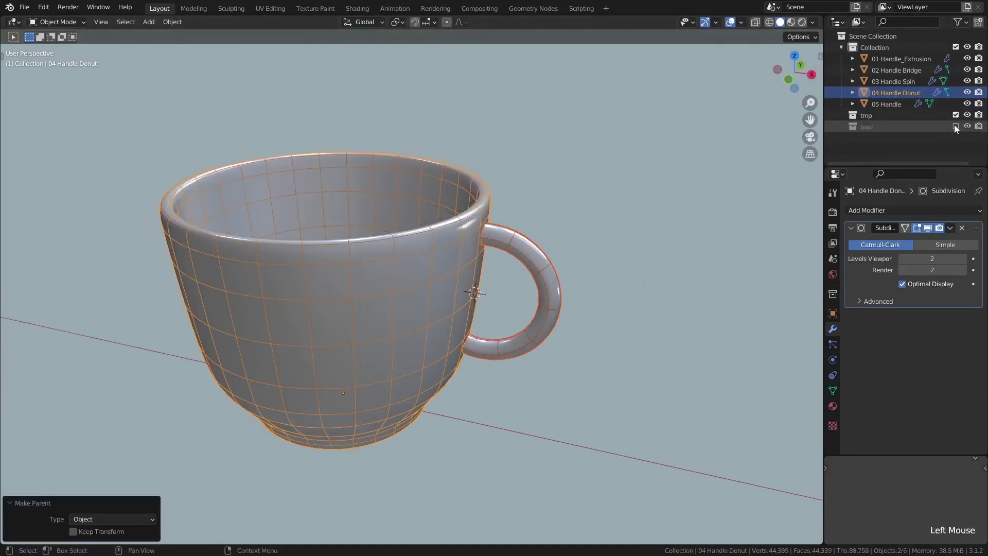
pyautogui.press('g')
pyautogui.rightClick(533, 376)
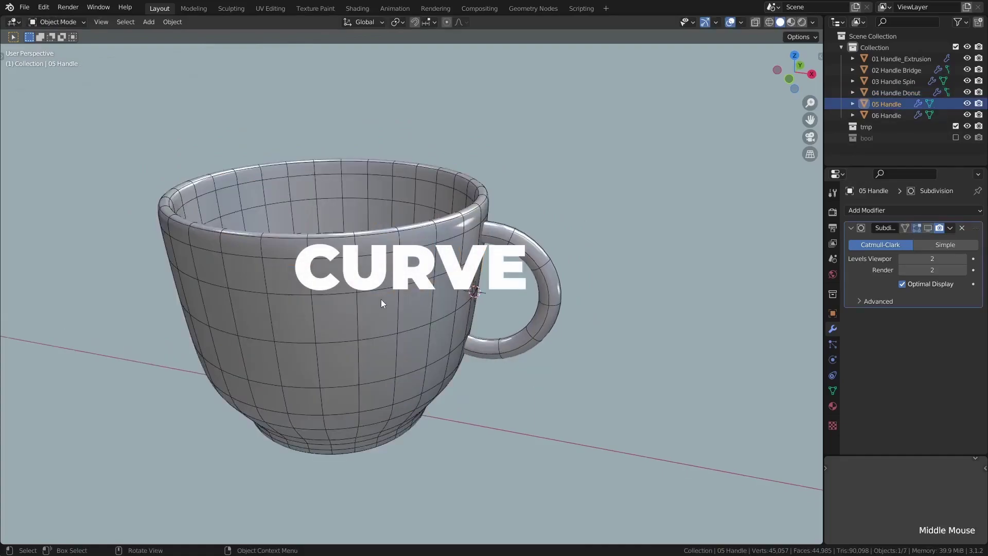
# Step: Add a Bezier curve at the 3D cursor beside the fifth cup in front view and open it for editing
pyautogui.moveTo(381, 299); pyautogui.dragTo(480, 334, button='middle')
pyautogui.hotkey('shift', 'a')
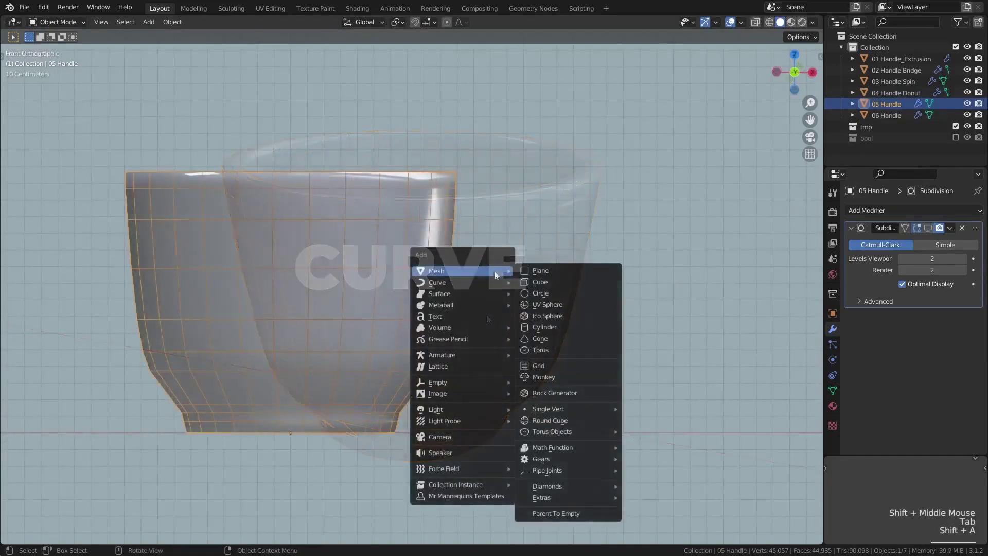
pyautogui.moveTo(474, 283)
pyautogui.moveTo(567, 13)
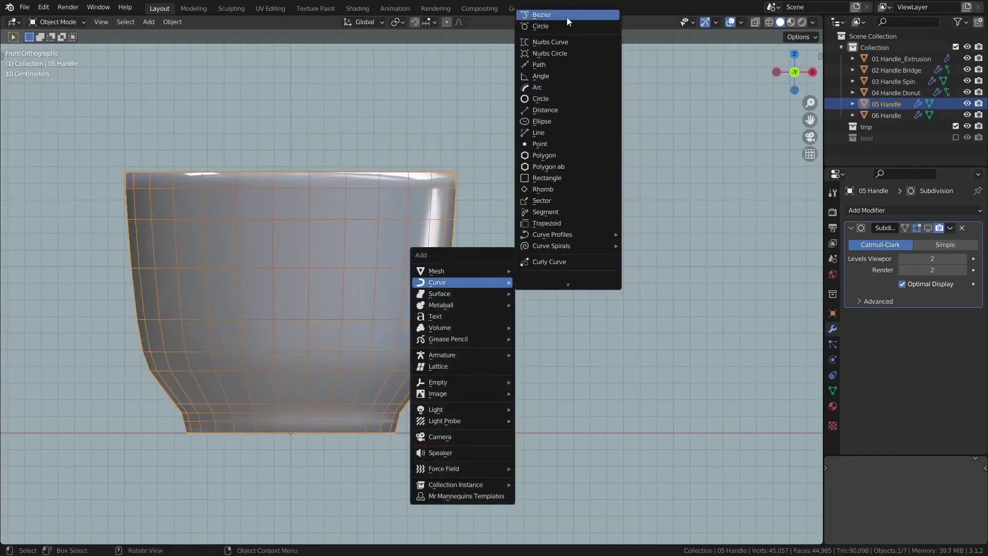
pyautogui.click(566, 20)
pyautogui.press('Tab')
# Step: Move, rotate and scale the Bezier curve's end points so they meet the cup's upper and lower wall
pyautogui.moveTo(536, 304); pyautogui.dragTo(669, 221)
pyautogui.press('g')
pyautogui.click(566, 295)
pyautogui.press('r')
pyautogui.click(469, 448)
pyautogui.click(324, 286)
pyautogui.click(494, 227)
pyautogui.moveTo(477, 324); pyautogui.dragTo(544, 392)
pyautogui.press('g')
pyautogui.click(483, 377)
pyautogui.press('r')
pyautogui.click(470, 398)
pyautogui.press('s')
pyautogui.click(479, 373)
# Step: Flatten the curve's points by scaling them to 0 along the global Y axis
pyautogui.moveTo(544, 255); pyautogui.dragTo(596, 304, button='middle')
pyautogui.press('r')
pyautogui.press('y')
pyautogui.press('KP_0')
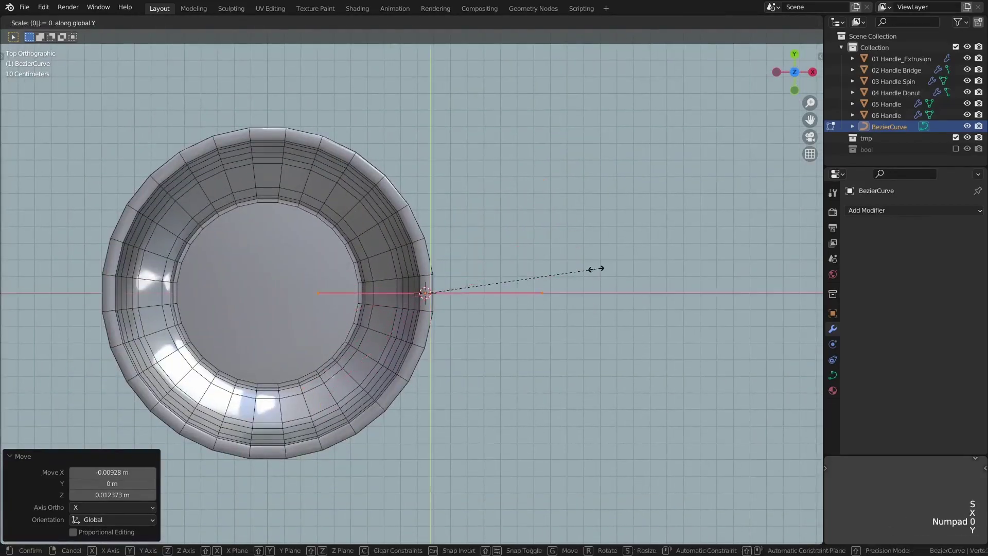
pyautogui.press('KP_Enter')
# Step: Select both end points of the curve and subdivide the segment between them
pyautogui.moveTo(592, 270); pyautogui.dragTo(502, 259, button='middle')
pyautogui.moveTo(375, 180); pyautogui.dragTo(546, 371)
pyautogui.rightClick(500, 277)
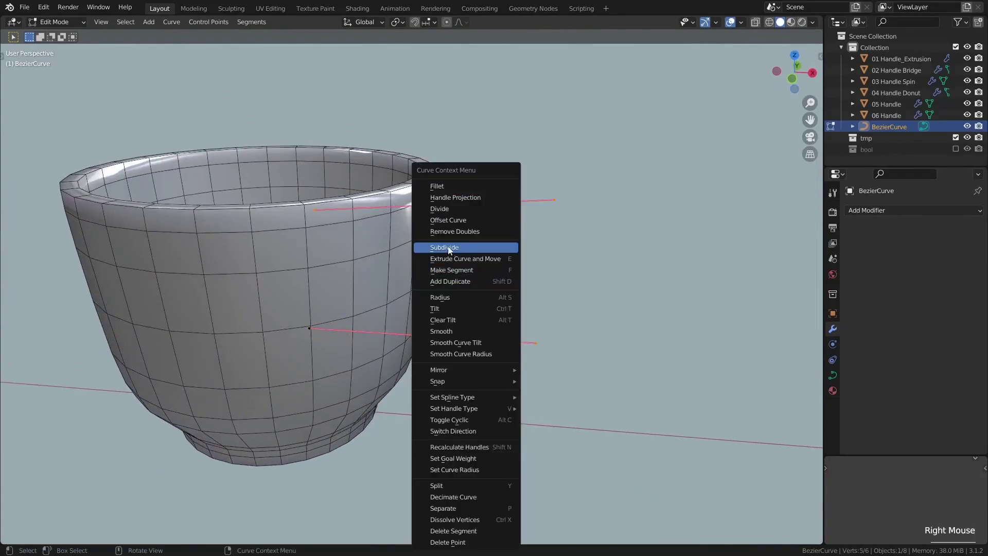
pyautogui.click(478, 248)
# Step: Move, rotate and scale the curve's new middle point in front view to form a rounded handle outline
pyautogui.moveTo(482, 253); pyautogui.dragTo(572, 286, button='middle')
pyautogui.press('g')
pyautogui.press('r')
pyautogui.click(553, 248)
pyautogui.press('s')
pyautogui.click(543, 265)
pyautogui.press('g')
pyautogui.click(566, 278)
pyautogui.press('s')
pyautogui.click(574, 287)
# Step: Give the curve a round bevel with a depth of 0.08 m and adjust its bevel resolution
pyautogui.click(833, 375)
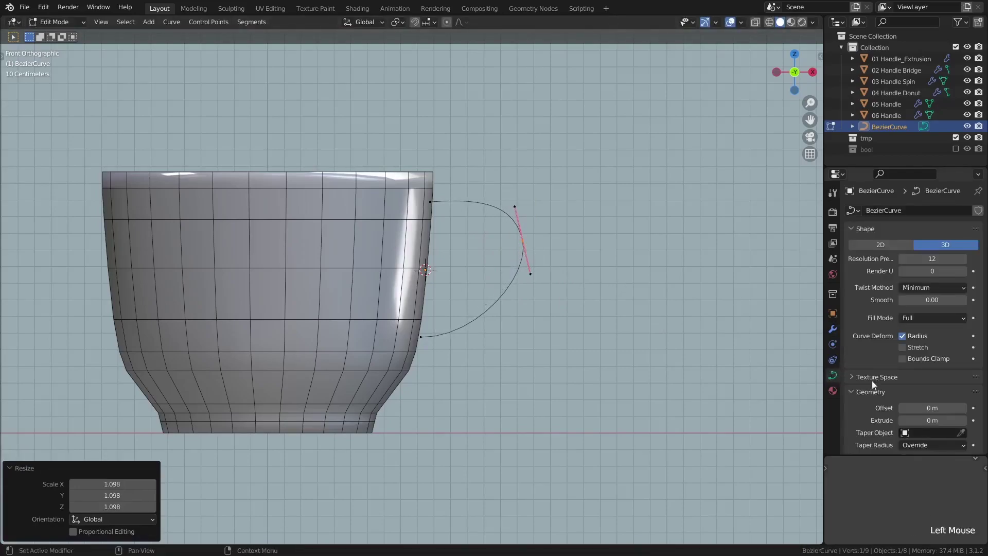
pyautogui.scroll(-6, 872, 381)
pyautogui.moveTo(925, 361); pyautogui.dragTo(952, 361)
pyautogui.click(925, 373)
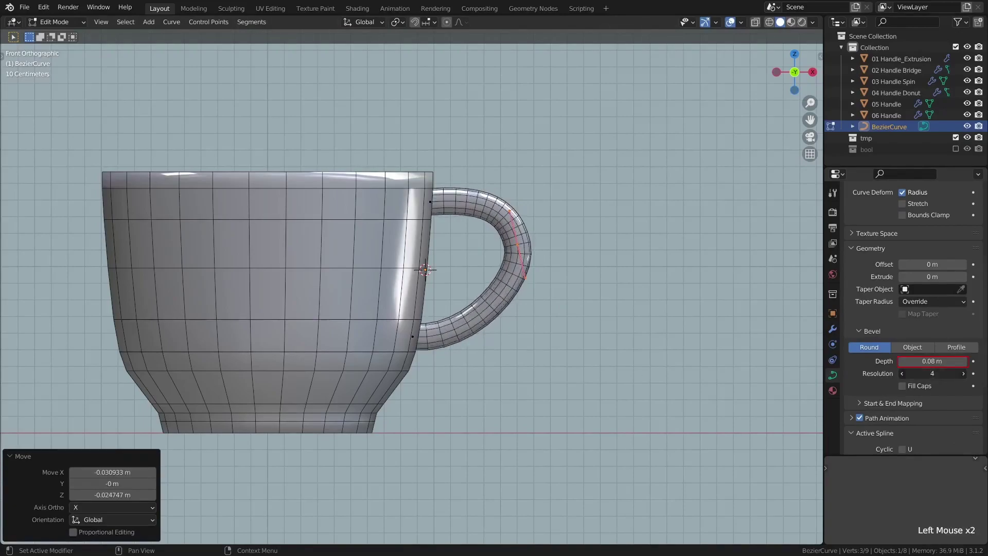
# Step: Set the curve's preview resolution to 8
pyautogui.moveTo(677, 279); pyautogui.dragTo(649, 329, button='middle')
pyautogui.keyDown('shift'); pyautogui.moveTo(649, 330); pyautogui.dragTo(638, 289, button='middle'); pyautogui.keyUp('shift')
pyautogui.scroll(2, 613, 314)
pyautogui.moveTo(916, 231); pyautogui.dragTo(916, 375, button='middle')
pyautogui.moveTo(932, 258)
pyautogui.keyDown('shift'); pyautogui.mouseDown()
pyautogui.moveTo(911, 259)
pyautogui.moveTo(942, 258)
pyautogui.mouseUp(); pyautogui.keyUp('shift')
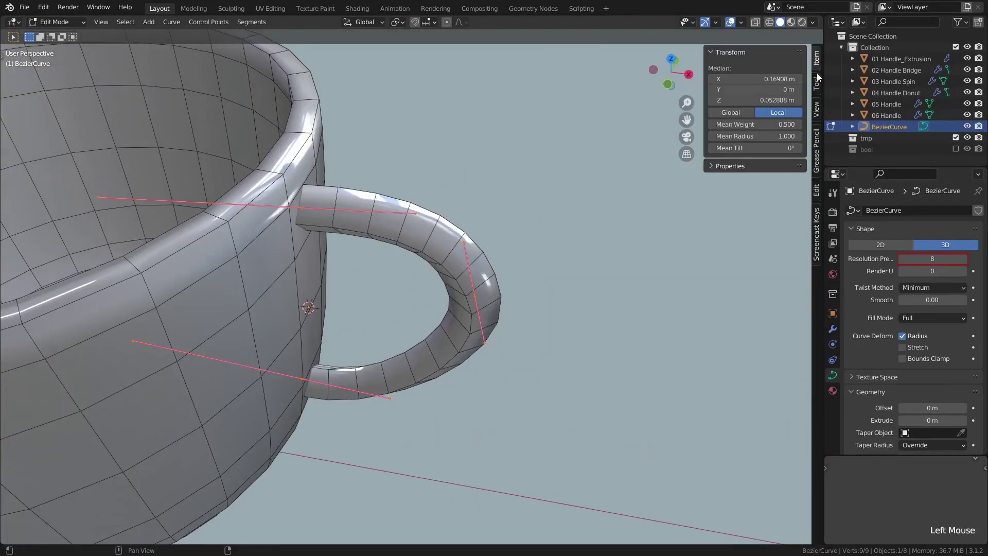
# Step: Set the mean tilt of all curve points to 45 degrees
pyautogui.moveTo(745, 148); pyautogui.dragTo(806, 148)
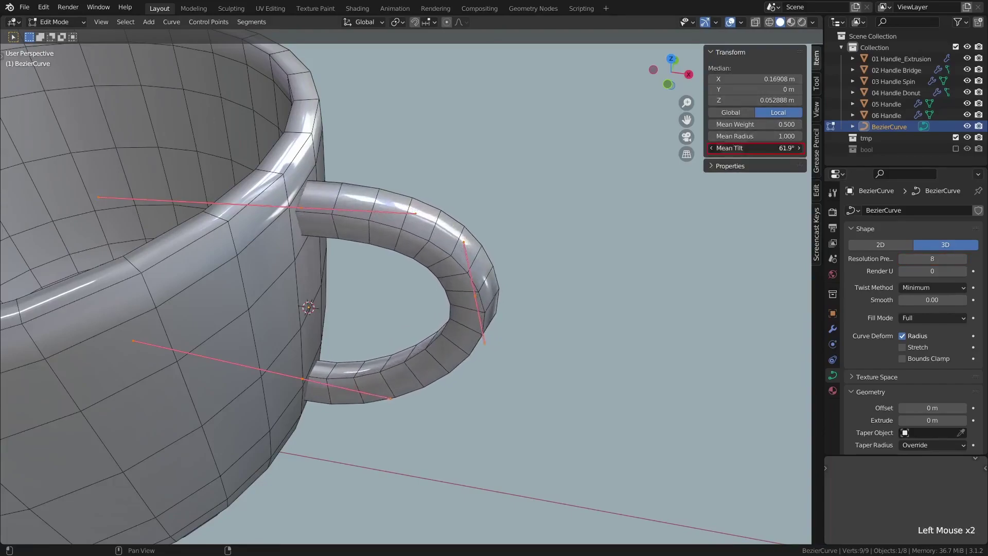
pyautogui.write('45')
pyautogui.press('Return')
pyautogui.hotkey('ctrl', 't')
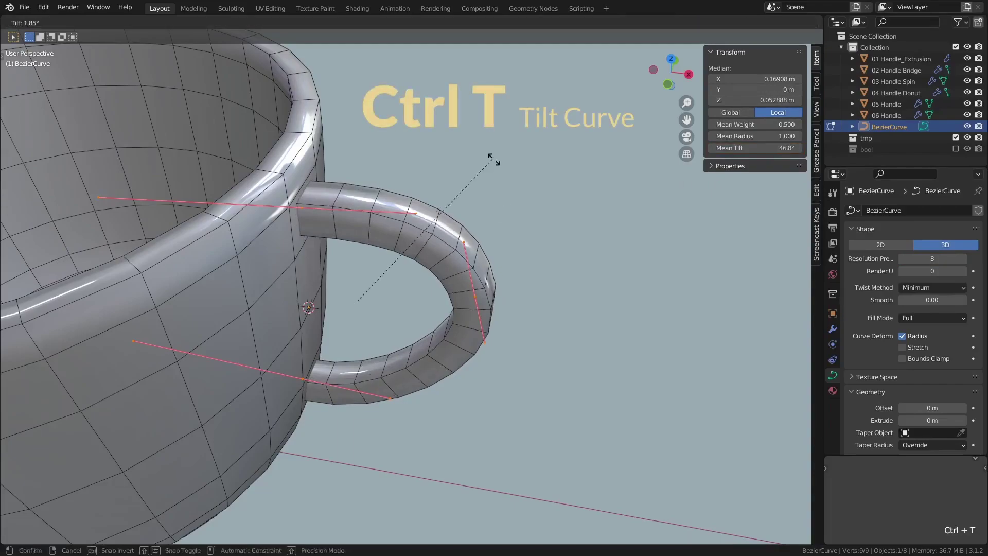
pyautogui.rightClick(401, 202)
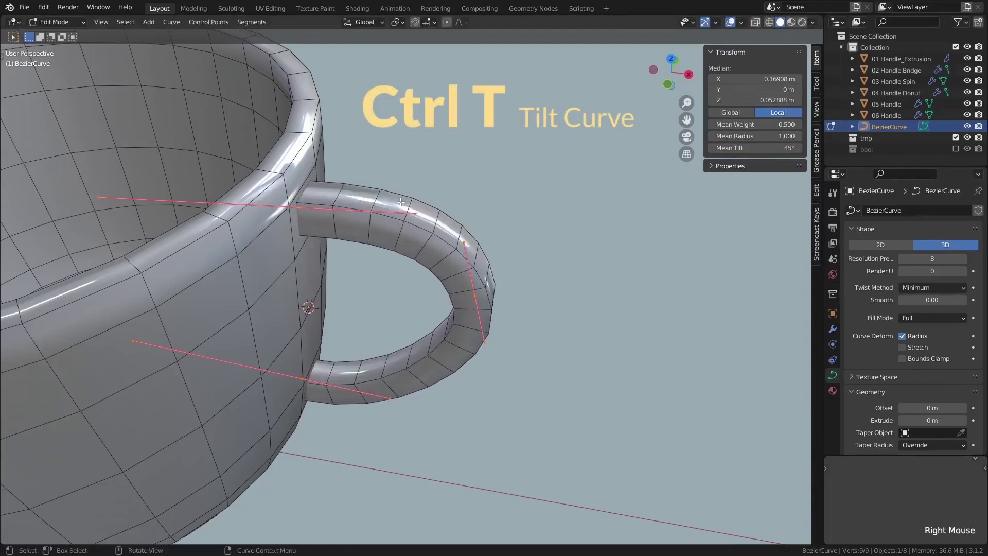
pyautogui.hotkey('alt', 's')
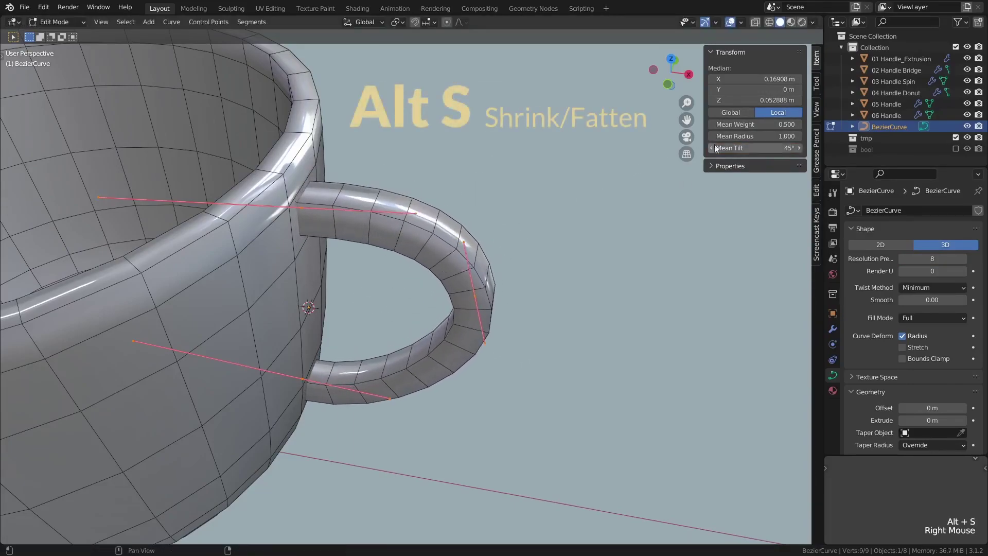
pyautogui.click(494, 268)
pyautogui.hotkey('ctrl', 'z')
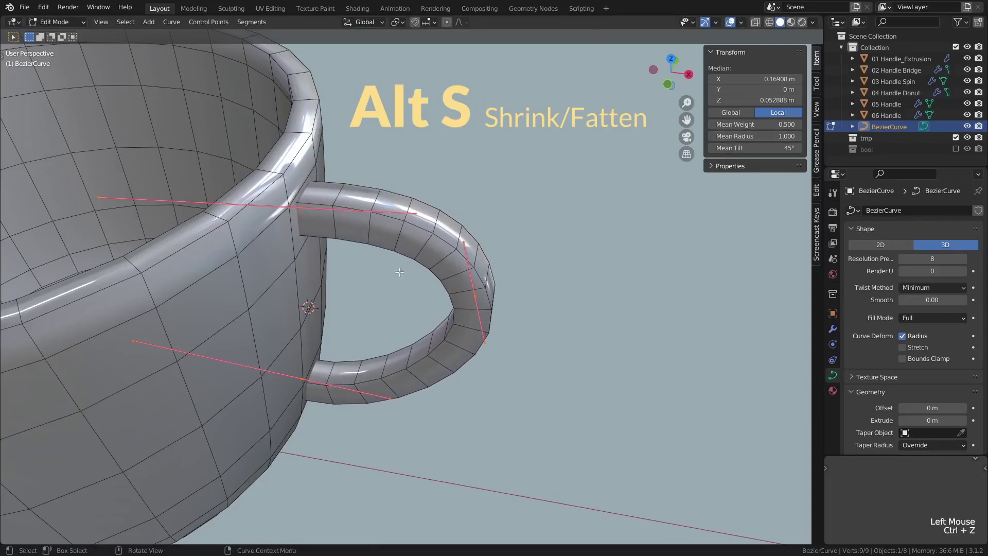
# Step: Fatten the curve's upper point to a radius of about 1.716 so the handle is thicker at its upper attachment
pyautogui.hotkey('alt', 's')
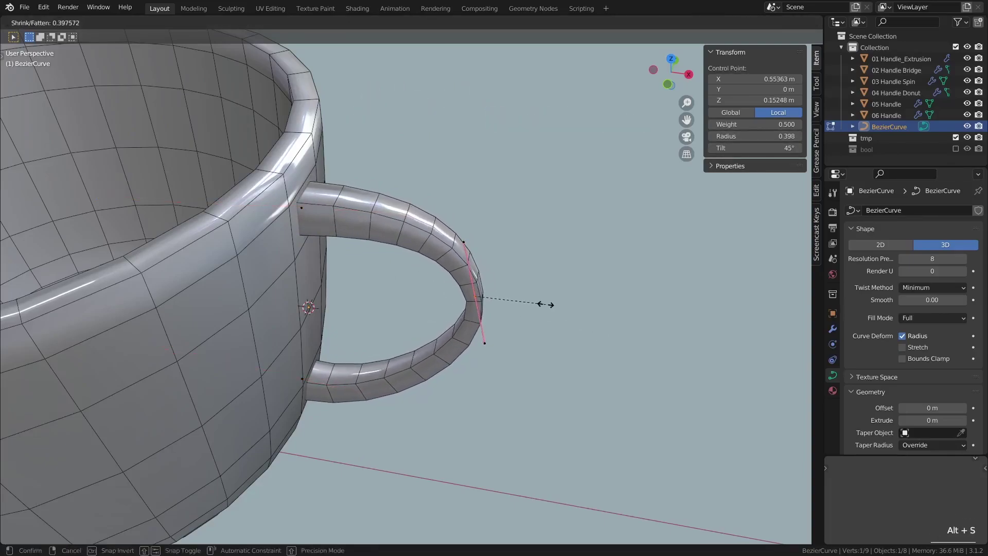
pyautogui.click(607, 283)
pyautogui.moveTo(608, 283); pyautogui.dragTo(396, 309, button='middle')
pyautogui.scroll(-2, 396, 309)
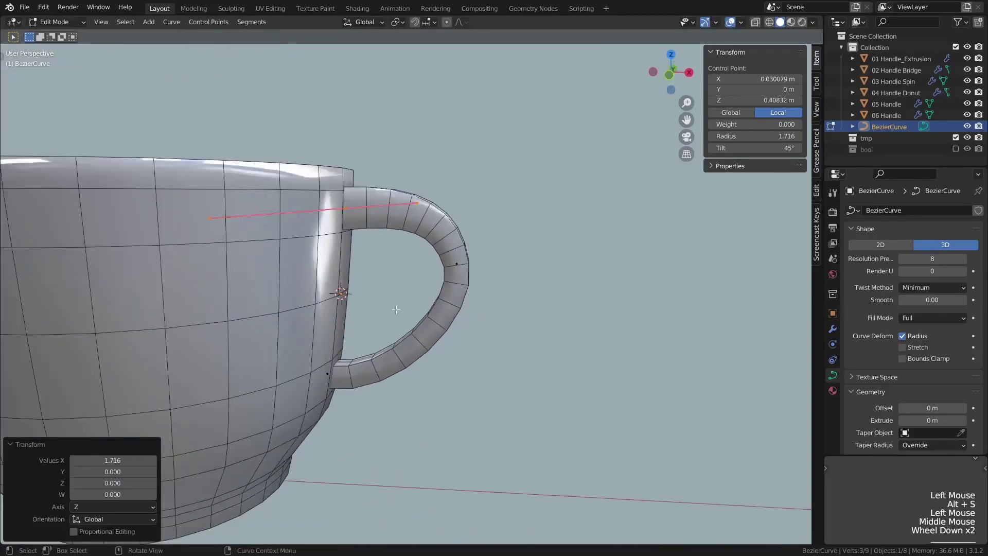
pyautogui.press('Tab')
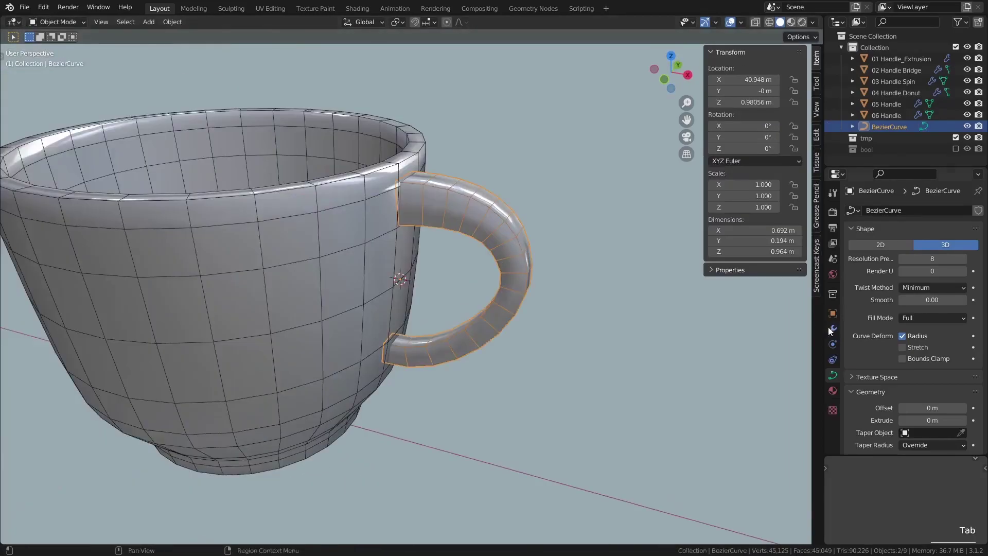
# Step: Add a Subdivision Surface modifier with 2 viewport levels to the handle curve
pyautogui.click(832, 328)
pyautogui.click(913, 210)
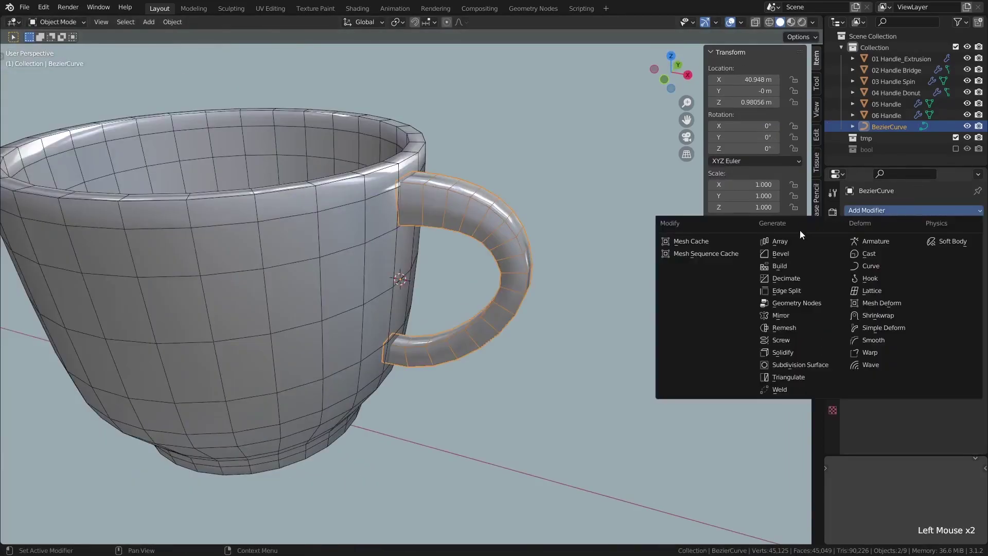
pyautogui.click(805, 364)
pyautogui.click(963, 261)
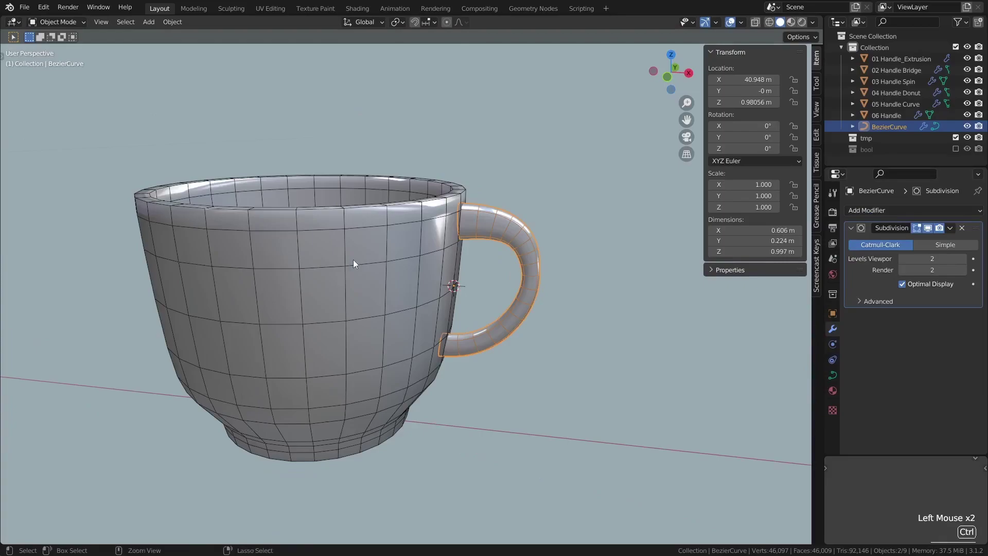
# Step: Parent the handle curve to the cup and test the link by moving the cup and cancelling
pyautogui.keyDown('ctrl'); pyautogui.click(354, 259); pyautogui.keyUp('ctrl')
pyautogui.keyDown('shift'); pyautogui.click(345, 260); pyautogui.keyUp('shift')
pyautogui.hotkey('ctrl', 'p')
pyautogui.click(364, 258)
pyautogui.press('g')
pyautogui.rightClick(339, 314)
# Step: Duplicate the cup together with its handle curve and move the copy upward along Z
pyautogui.keyDown('shift'); pyautogui.click(471, 260); pyautogui.keyUp('shift')
pyautogui.scroll(-2, 448, 247)
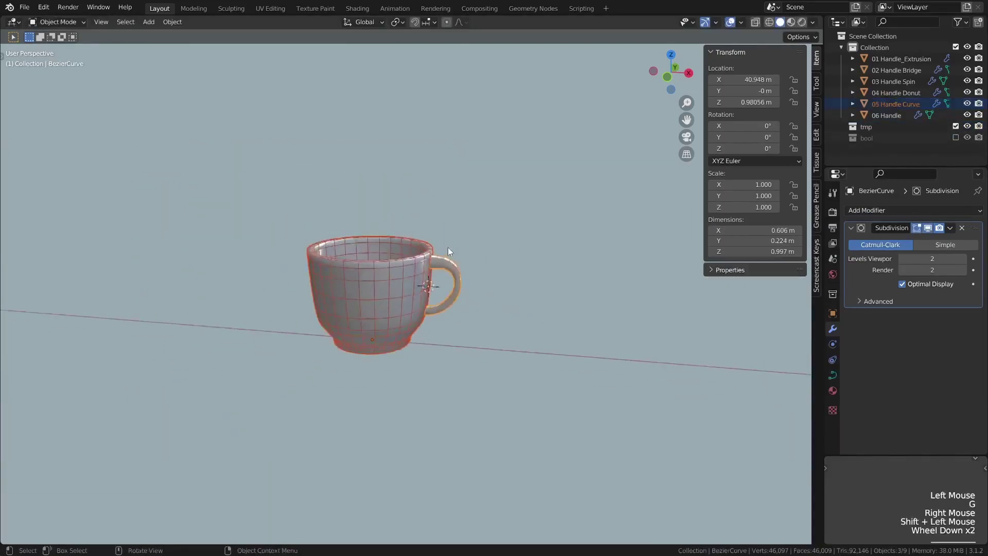
pyautogui.hotkey('shift', 'd')
pyautogui.press('z')
pyautogui.click(444, 114)
pyautogui.click(455, 121)
# Step: Delete all control points of the duplicated cup's handle curve in front view
pyautogui.keyDown('shift'); pyautogui.moveTo(455, 124); pyautogui.dragTo(446, 217, button='middle'); pyautogui.keyUp('shift')
pyautogui.moveTo(446, 216); pyautogui.dragTo(495, 250, button='middle')
pyautogui.click(437, 192)
pyautogui.scroll(3, 460, 165)
pyautogui.scroll(2, 510, 236)
pyautogui.press('Tab')
pyautogui.keyDown('shift'); pyautogui.moveTo(532, 217); pyautogui.dragTo(496, 230, button='middle'); pyautogui.keyUp('shift')
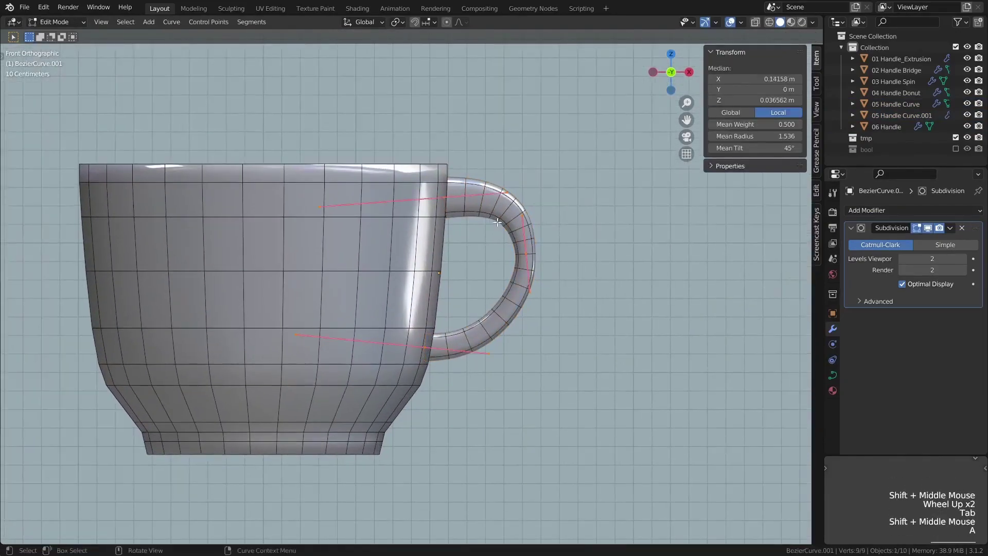
pyautogui.press('a')
pyautogui.press('x')
pyautogui.click(481, 227)
# Step: Sketch a new C-shaped handle freehand with the curve Draw tool, starting and ending at the cup's side wall
pyautogui.press('t')
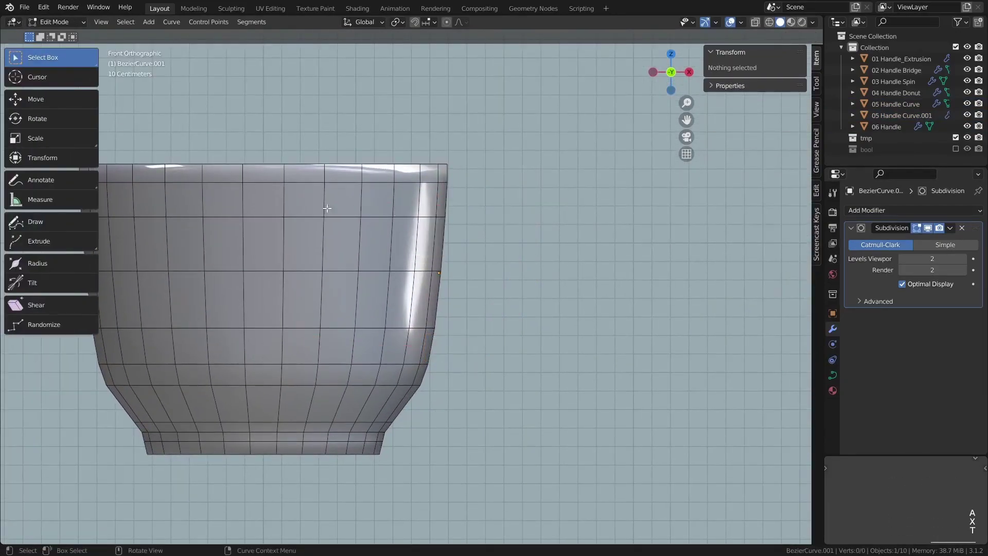
pyautogui.click(48, 227)
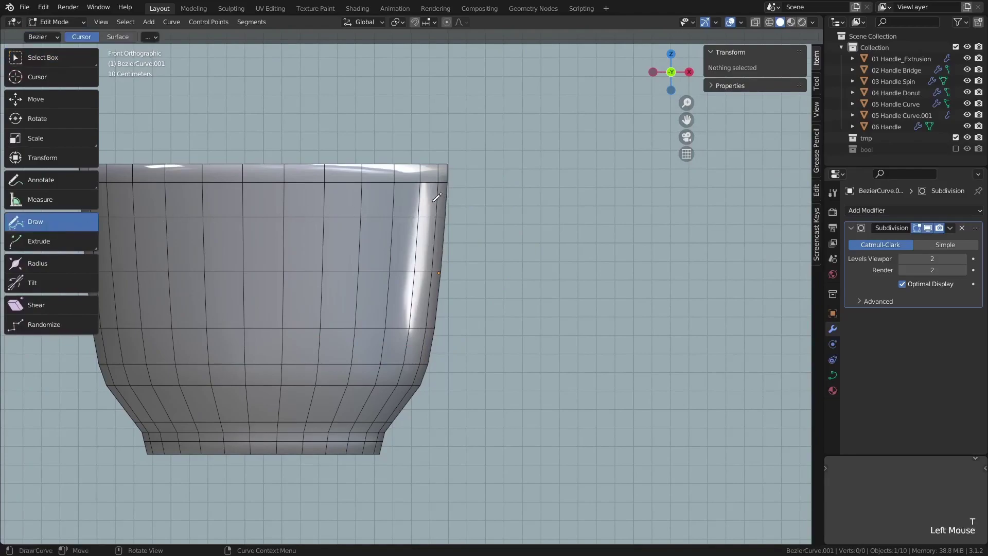
pyautogui.moveTo(458, 194); pyautogui.dragTo(548, 239)
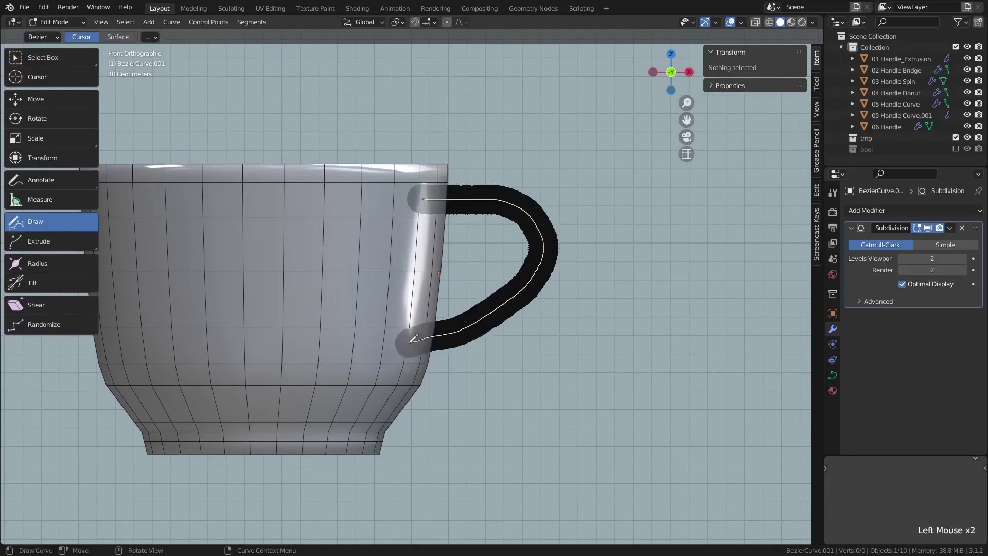
pyautogui.moveTo(414, 338); pyautogui.dragTo(414, 339)
# Step: Move the whole drawn curve in top view so it lines up with the cup's centre line
pyautogui.moveTo(539, 223); pyautogui.dragTo(413, 336, button='middle')
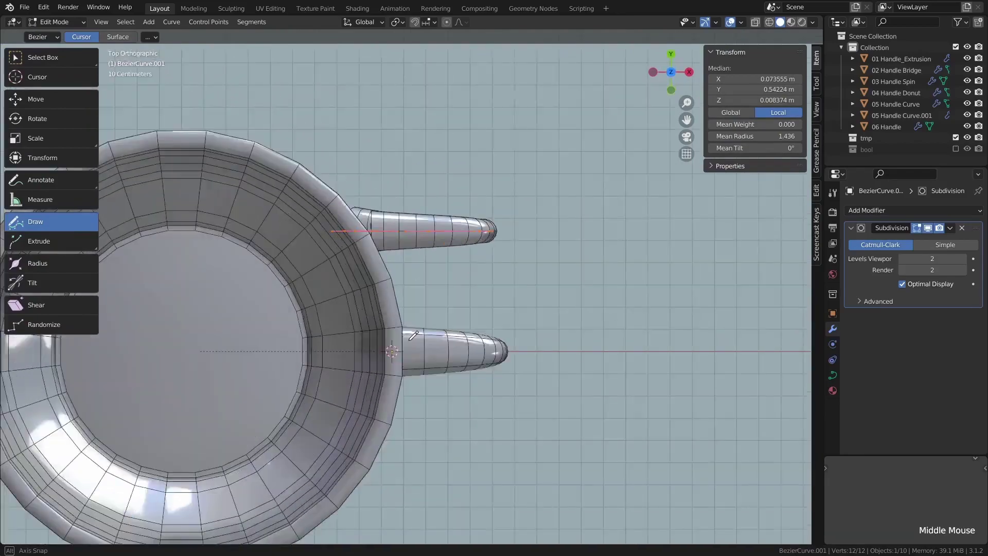
pyautogui.scroll(-2, 409, 309)
pyautogui.click(44, 59)
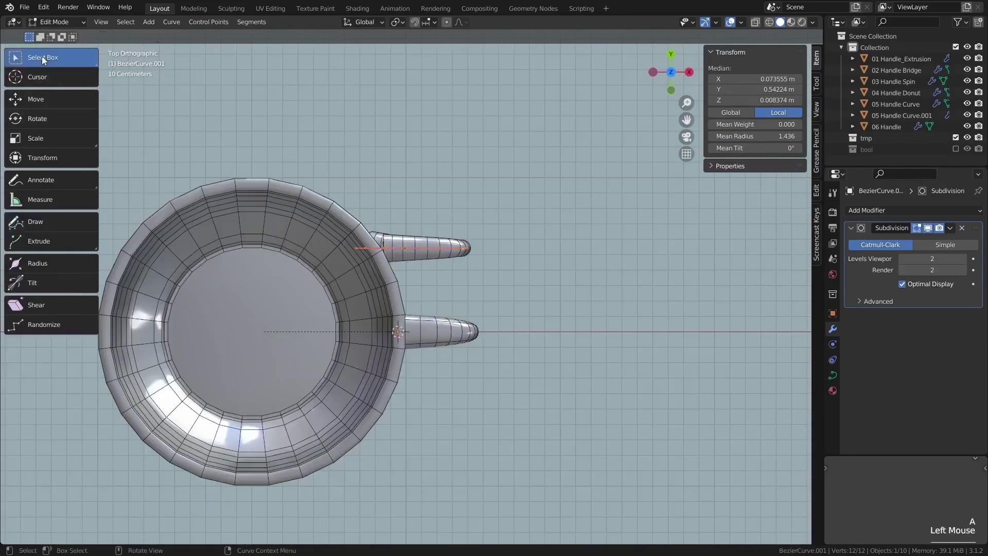
pyautogui.press('g')
pyautogui.click(464, 366)
# Step: Move the drawn handle's upper and lower end points to fit the cup wall and return to object mode
pyautogui.moveTo(464, 366); pyautogui.dragTo(410, 302, button='middle')
pyautogui.scroll(1, 456, 247)
pyautogui.click(399, 203)
pyautogui.press('g')
pyautogui.click(420, 214)
pyautogui.click(400, 347)
pyautogui.press('g')
pyautogui.click(448, 355)
pyautogui.press('Tab')
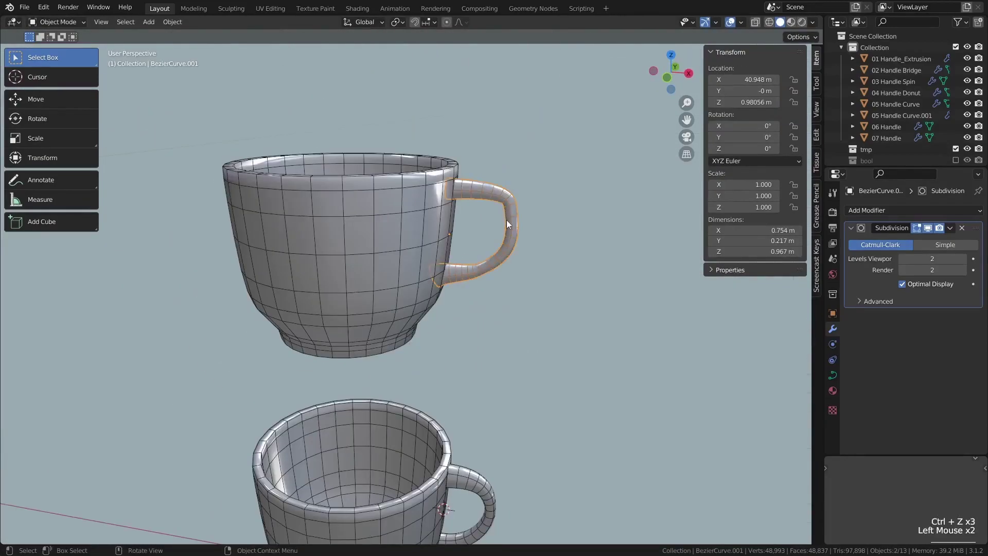
pyautogui.click(507, 220)
pyautogui.press('g')
pyautogui.rightClick(471, 209)
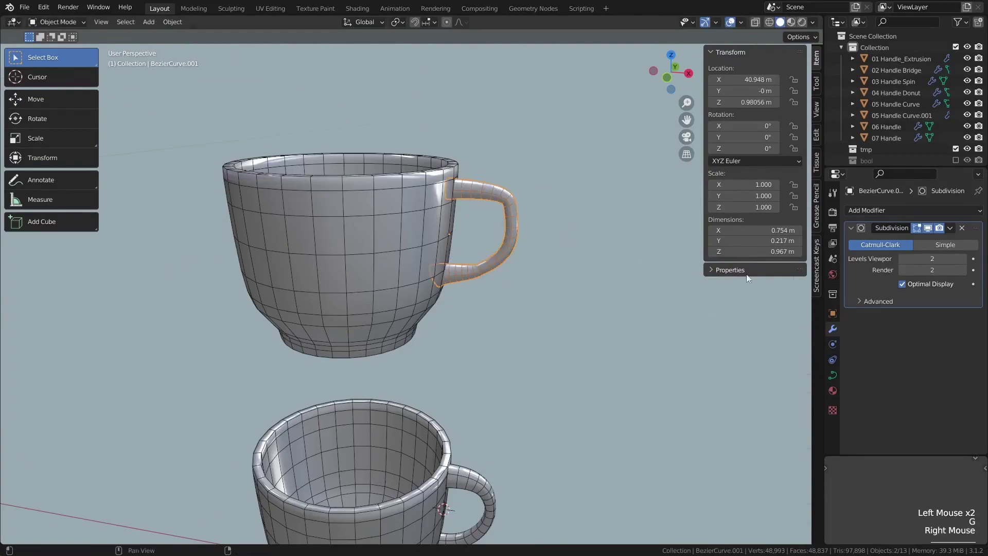
# Step: Remove the Subdivision modifier from the drawn handle and set its preview resolution to 3
pyautogui.click(963, 228)
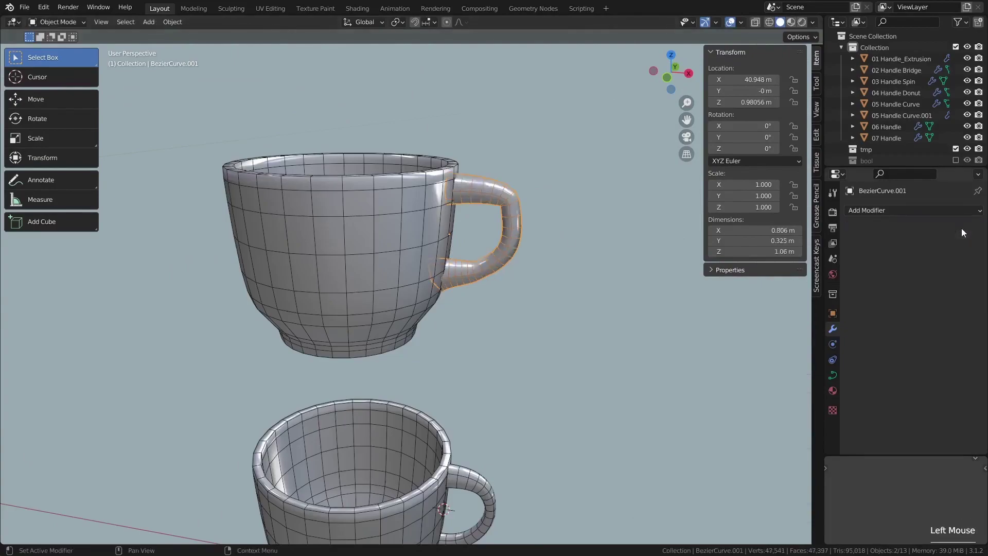
pyautogui.click(834, 376)
pyautogui.keyDown('shift'); pyautogui.moveTo(932, 258); pyautogui.dragTo(915, 258); pyautogui.keyUp('shift')
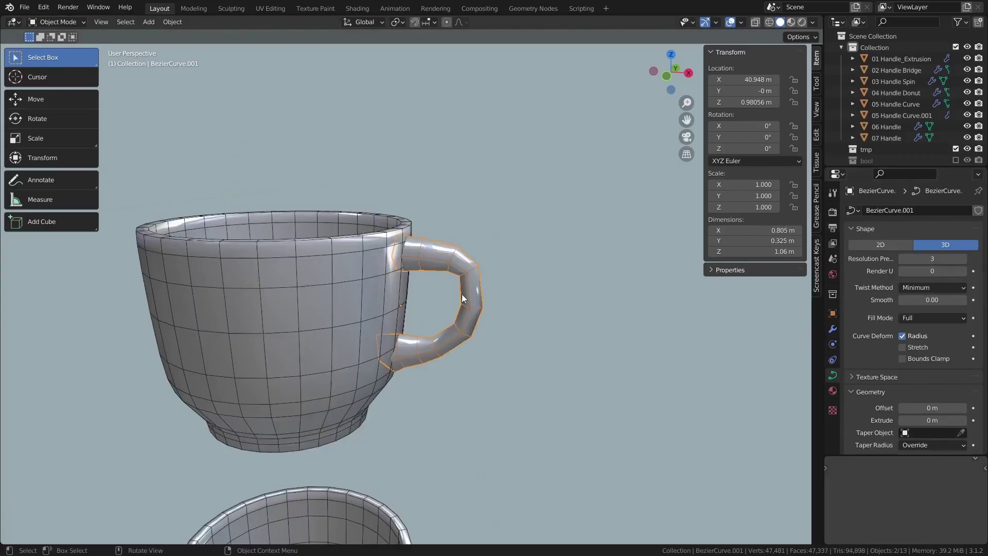
# Step: Tilt all points of the drawn handle curve by 45 degrees and return to object mode
pyautogui.press('Tab')
pyautogui.press('a')
pyautogui.hotkey('ctrl', 't')
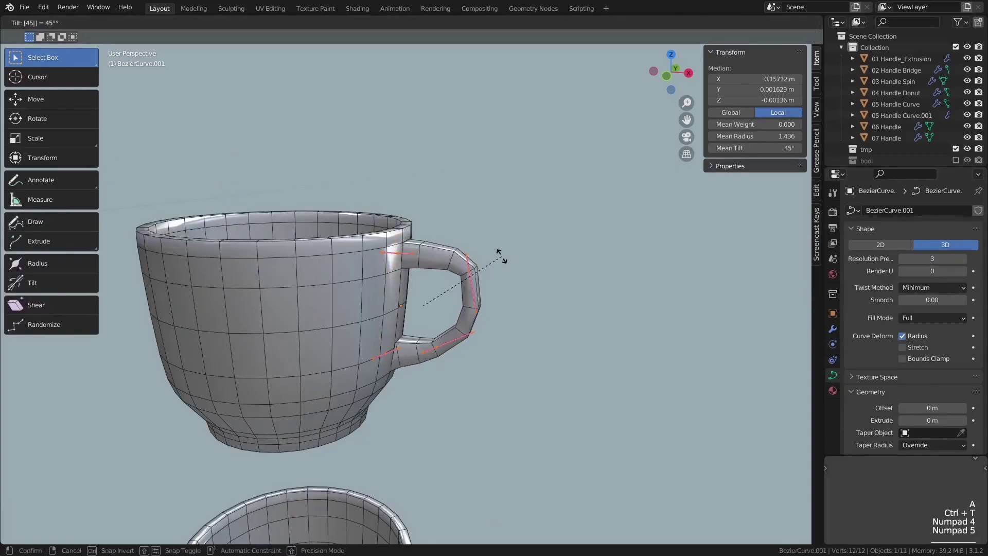
pyautogui.press('KP_Enter')
pyautogui.press('Tab')
# Step: Convert the drawn handle curve to a mesh
pyautogui.rightClick(472, 230)
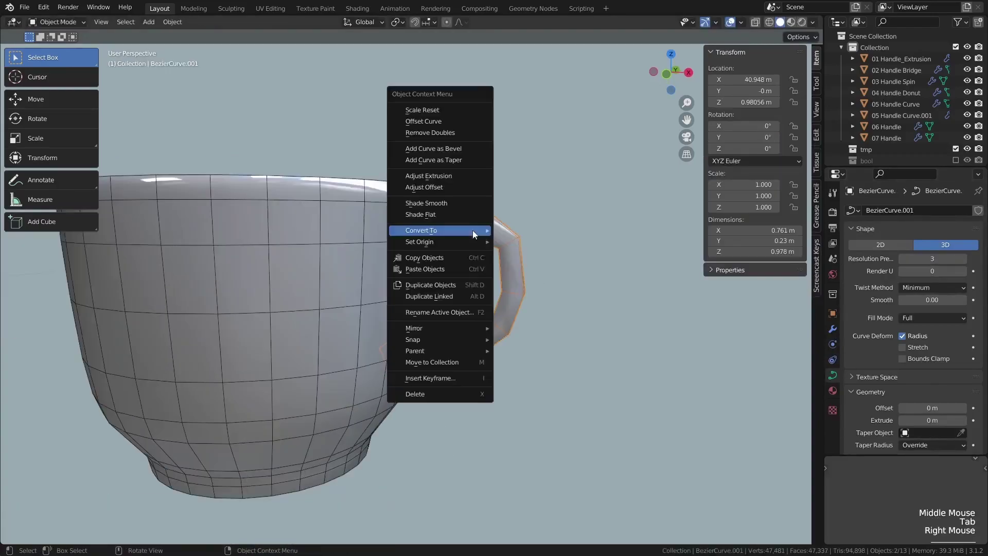
pyautogui.moveTo(473, 231)
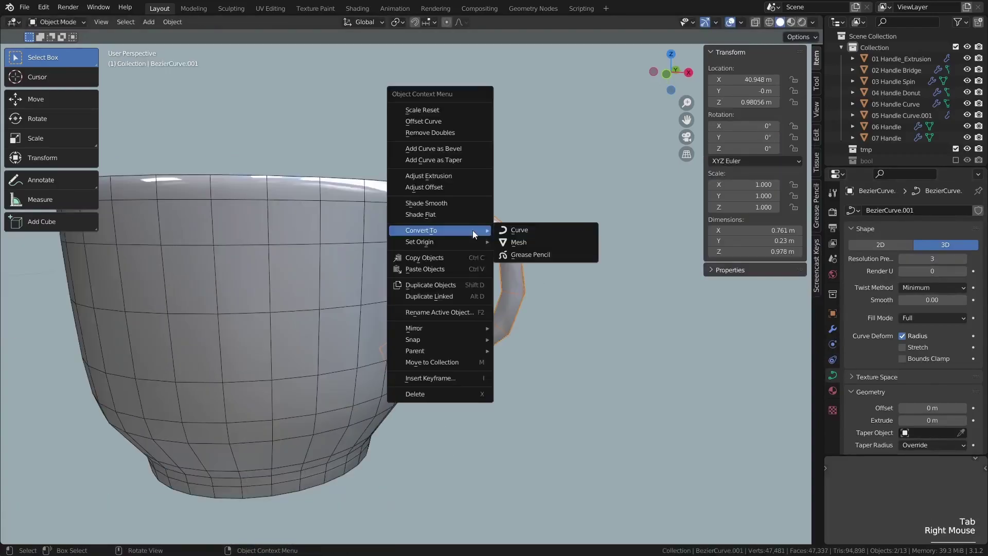
pyautogui.click(522, 242)
# Step: Delete the face loops at the handle's upper and lower ends where they reach into the cup
pyautogui.press('Tab')
pyautogui.press('3')
pyautogui.keyDown('alt'); pyautogui.click(435, 226); pyautogui.keyUp('alt')
pyautogui.press('x')
pyautogui.click(415, 227)
pyautogui.keyDown('alt'); pyautogui.click(411, 380); pyautogui.keyUp('alt')
pyautogui.press('x')
pyautogui.click(428, 354)
# Step: Join the handle mesh into the duplicated cup object
pyautogui.press('Tab')
pyautogui.keyDown('shift'); pyautogui.click(368, 248); pyautogui.keyUp('shift')
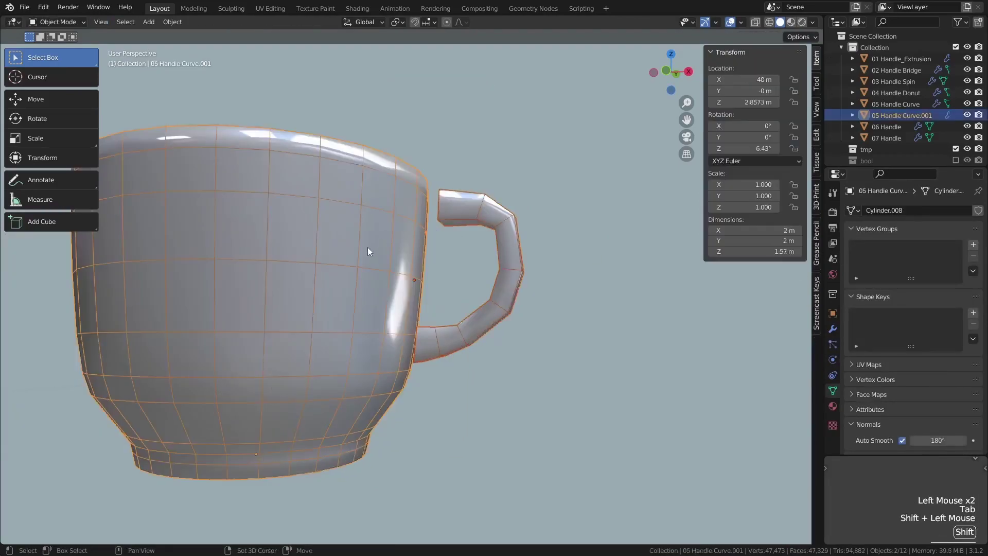
pyautogui.hotkey('ctrl', 'j')
# Step: Bridge the cup's upper opening to the open upper end of the handle
pyautogui.press('Tab')
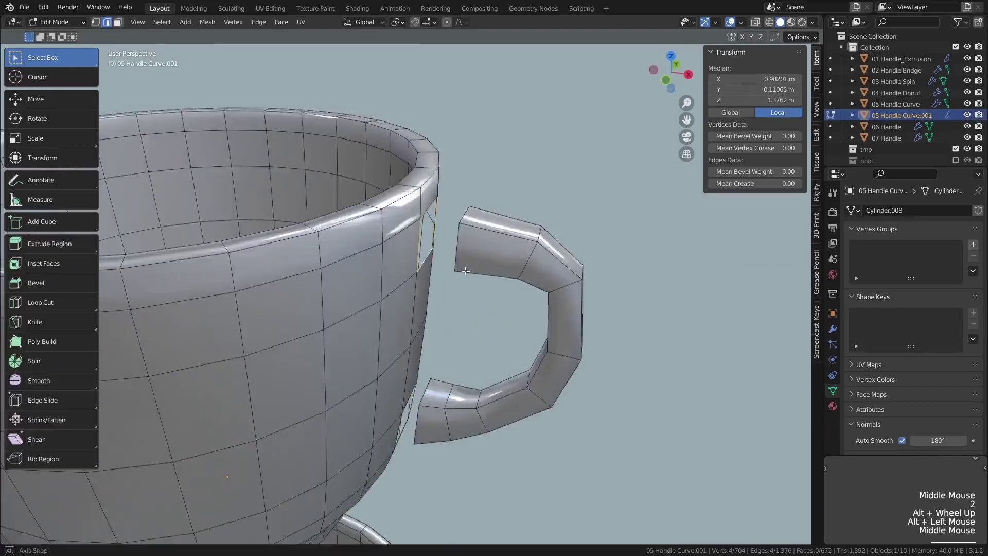
pyautogui.moveTo(463, 221); pyautogui.dragTo(481, 249, button='middle')
pyautogui.keyDown('alt'); pyautogui.keyDown('shift'); pyautogui.click(481, 250); pyautogui.keyUp('shift'); pyautogui.keyUp('alt')
pyautogui.hotkey('ctrl', 'e')
pyautogui.click(501, 257)
# Step: Bridge the cup's lower opening to the open lower end of the handle
pyautogui.moveTo(494, 391); pyautogui.dragTo(446, 356, button='middle')
pyautogui.keyDown('alt'); pyautogui.click(421, 320); pyautogui.keyUp('alt')
pyautogui.keyDown('alt'); pyautogui.keyDown('shift'); pyautogui.click(466, 378); pyautogui.keyUp('shift'); pyautogui.keyUp('alt')
pyautogui.hotkey('ctrl', 'e')
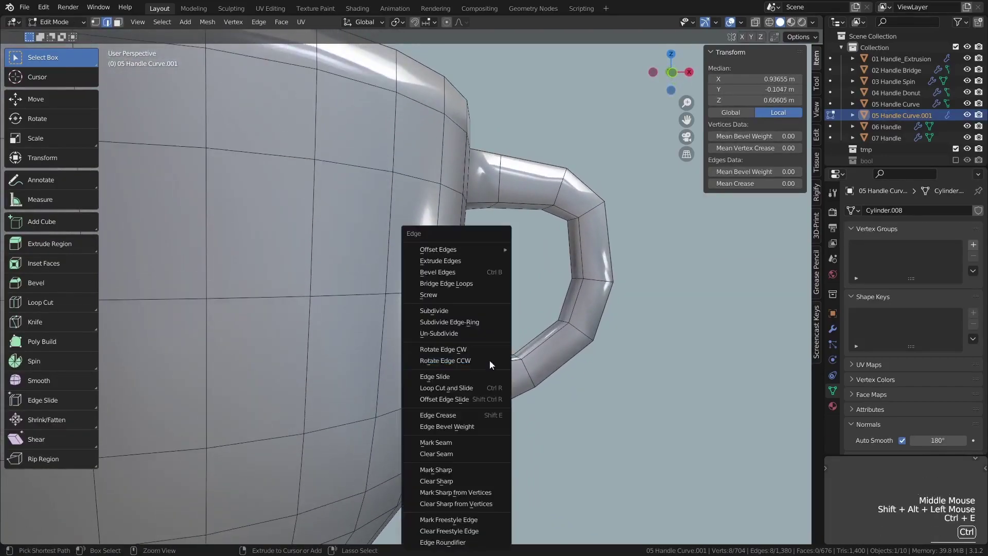
pyautogui.click(445, 289)
# Step: Refine the handle's lower joint by moving its edge loop along Z and sliding an adjacent edge
pyautogui.keyDown('alt'); pyautogui.click(466, 387); pyautogui.keyUp('alt')
pyautogui.press('g')
pyautogui.press('z')
pyautogui.moveTo(484, 388); pyautogui.dragTo(497, 362, button='middle')
pyautogui.click(468, 350)
pyautogui.press('g')
pyautogui.press('g')
pyautogui.click(496, 383)
# Step: Preview the joined cup and handle in object mode with the viewport overlays hidden
pyautogui.scroll(-2, 496, 383)
pyautogui.press('Tab')
pyautogui.moveTo(613, 263); pyautogui.dragTo(582, 296, button='middle')
pyautogui.click(833, 328)
pyautogui.click(873, 259)
pyautogui.click(440, 325)
pyautogui.hotkey('shift', 'alt', 'z')
# Step: Duplicate one upper and one lower side face of the 06 Handle cup about 0.07 m outward and separate the copies into their own object
pyautogui.moveTo(440, 326); pyautogui.dragTo(484, 316, button='middle')
pyautogui.keyDown('ctrl'); pyautogui.moveTo(484, 316); pyautogui.dragTo(536, 311, button='middle'); pyautogui.keyUp('ctrl')
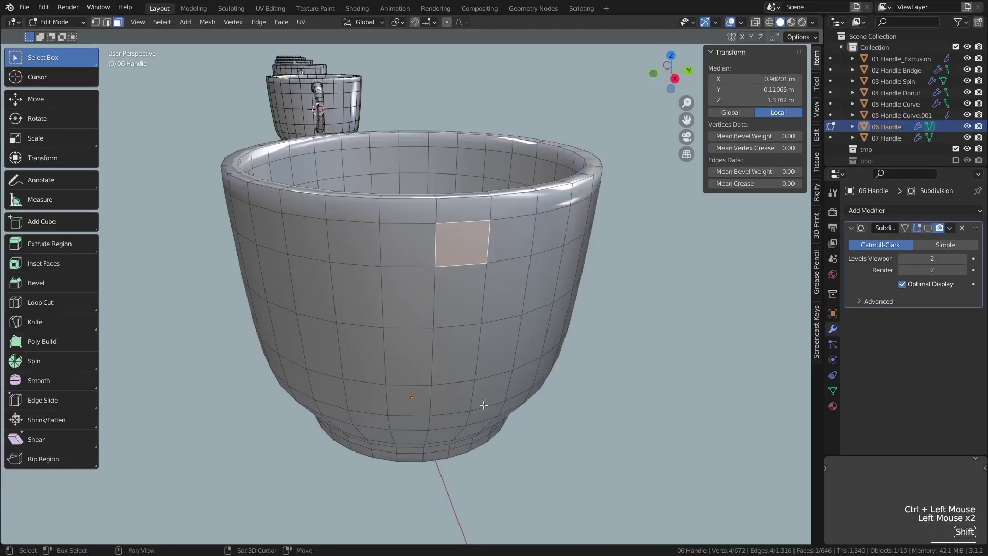
pyautogui.keyDown('shift'); pyautogui.click(453, 394); pyautogui.keyUp('shift')
pyautogui.moveTo(452, 395); pyautogui.dragTo(495, 289, button='middle')
pyautogui.scroll(2, 494, 288)
pyautogui.hotkey('shift', 'd')
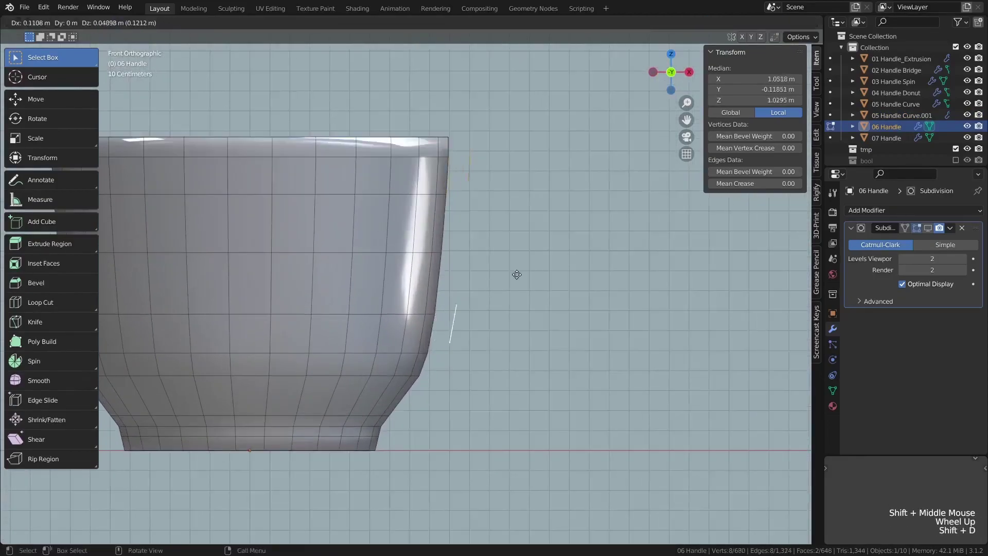
pyautogui.click(506, 287)
pyautogui.press('p')
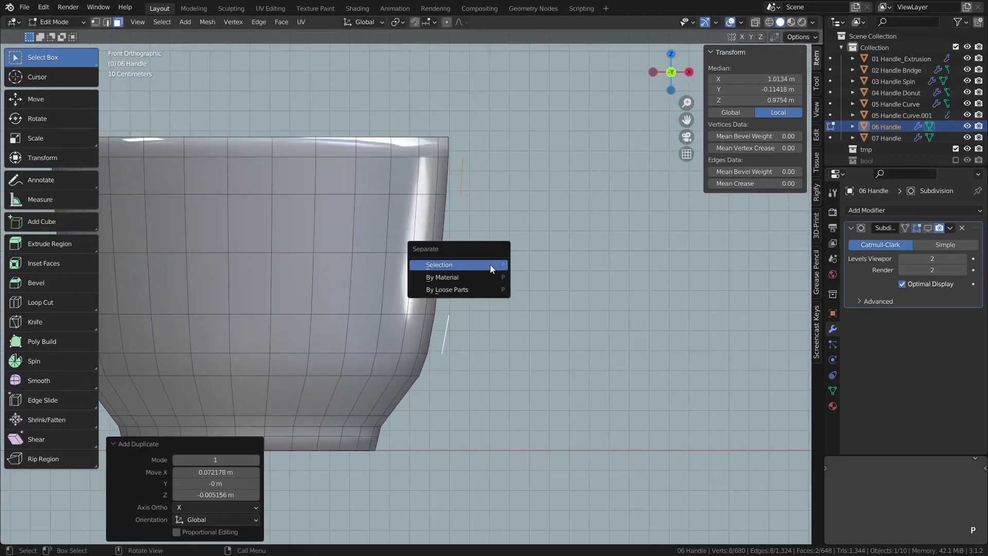
pyautogui.click(445, 265)
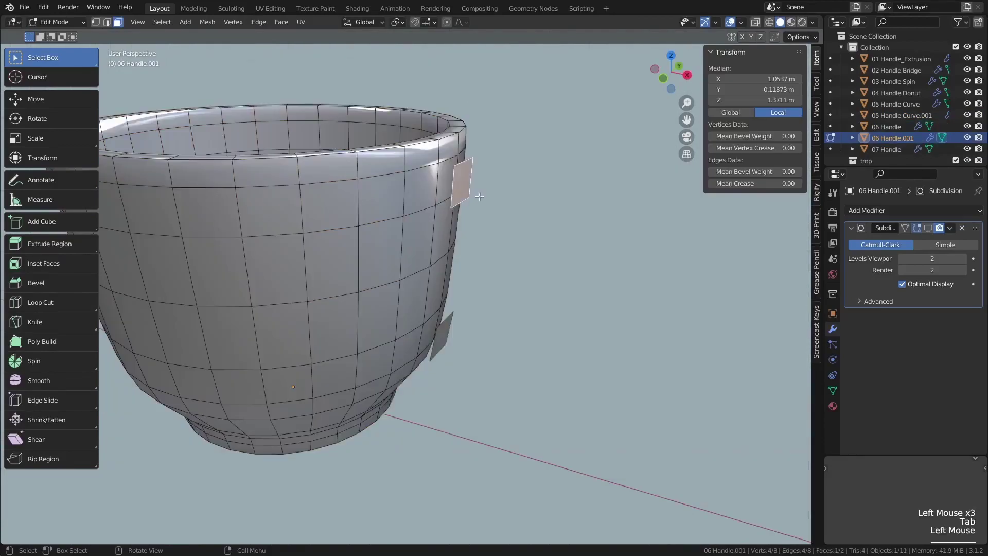
# Step: Merge each of the two separated faces at its center into a single vertex
pyautogui.press('m')
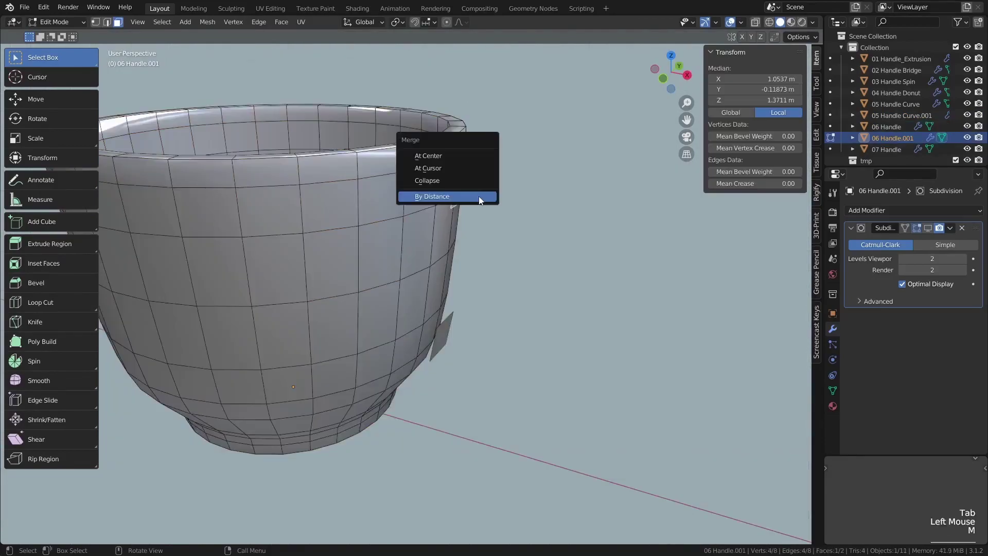
pyautogui.click(441, 154)
pyautogui.click(446, 333)
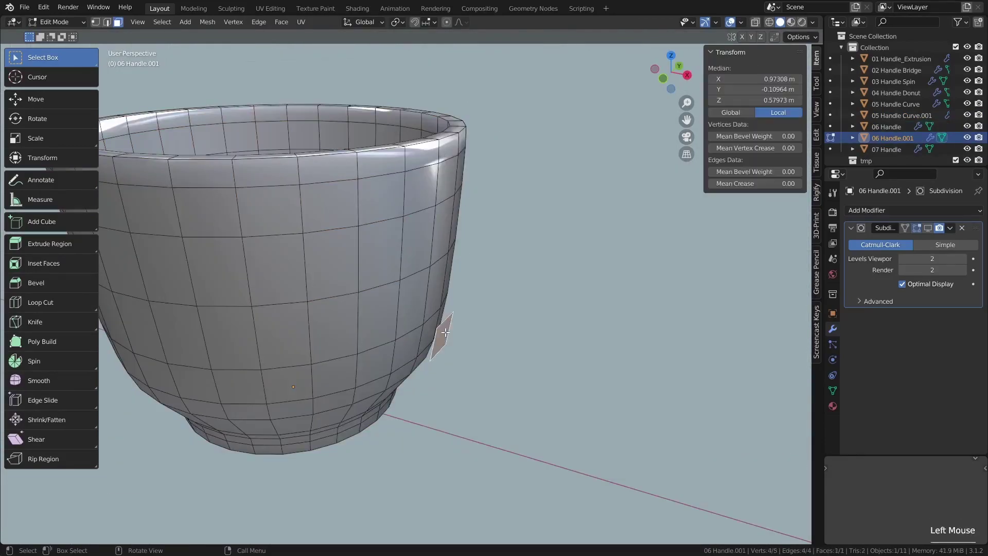
pyautogui.press('m')
pyautogui.click(444, 334)
# Step: Extrude the vertices into a C-shaped chain of edges outlining the handle from the upper to the lower attachment
pyautogui.moveTo(444, 334); pyautogui.dragTo(494, 196, button='middle')
pyautogui.press('1')
pyautogui.scroll(2, 500, 179)
pyautogui.press('e')
pyautogui.click(595, 199)
pyautogui.press('e')
pyautogui.click(629, 276)
pyautogui.press('e')
pyautogui.click(574, 372)
pyautogui.press('Tab')
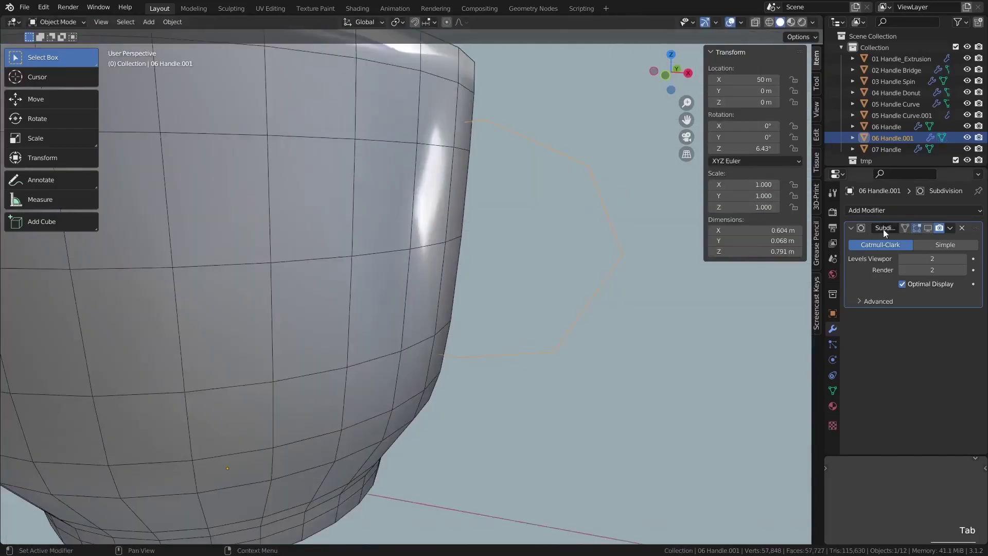
# Step: Add a Skin modifier to the handle outline and place it above the Subdivision modifier
pyautogui.click(884, 210)
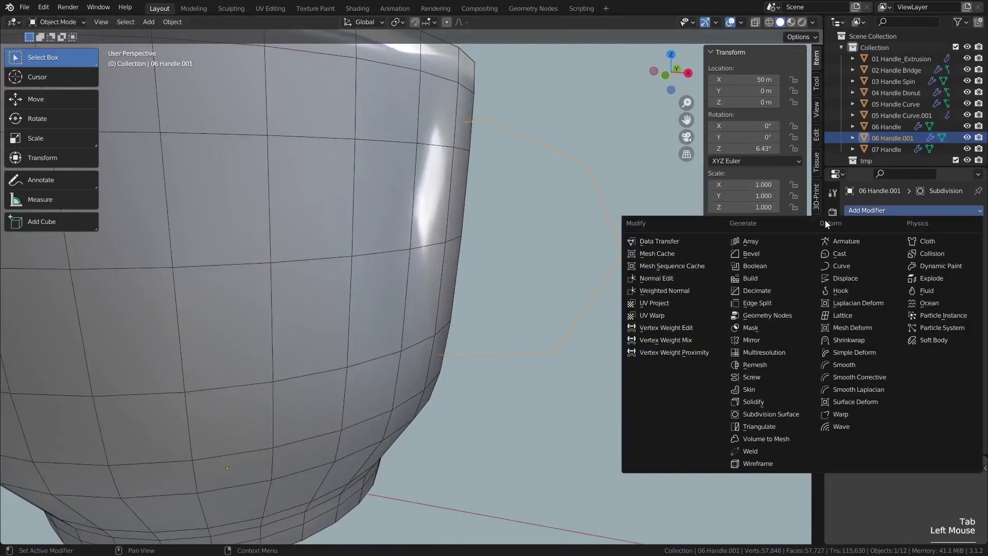
pyautogui.click(757, 392)
pyautogui.moveTo(973, 316); pyautogui.dragTo(978, 213)
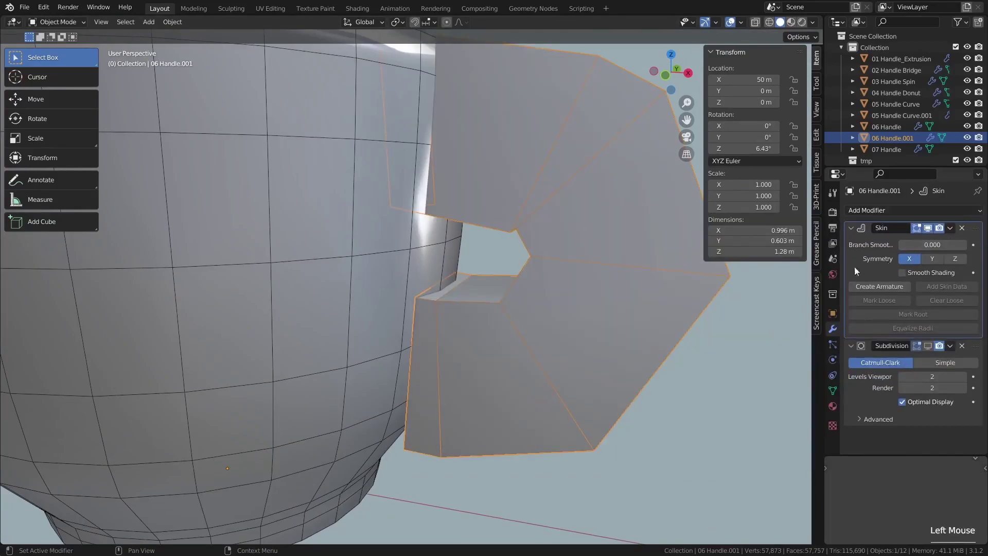
# Step: Resize the skin of all handle vertices by about 0.38 and show the Subdivision modifier's result in the viewport
pyautogui.scroll(-3, 532, 268)
pyautogui.press('Tab')
pyautogui.press('a')
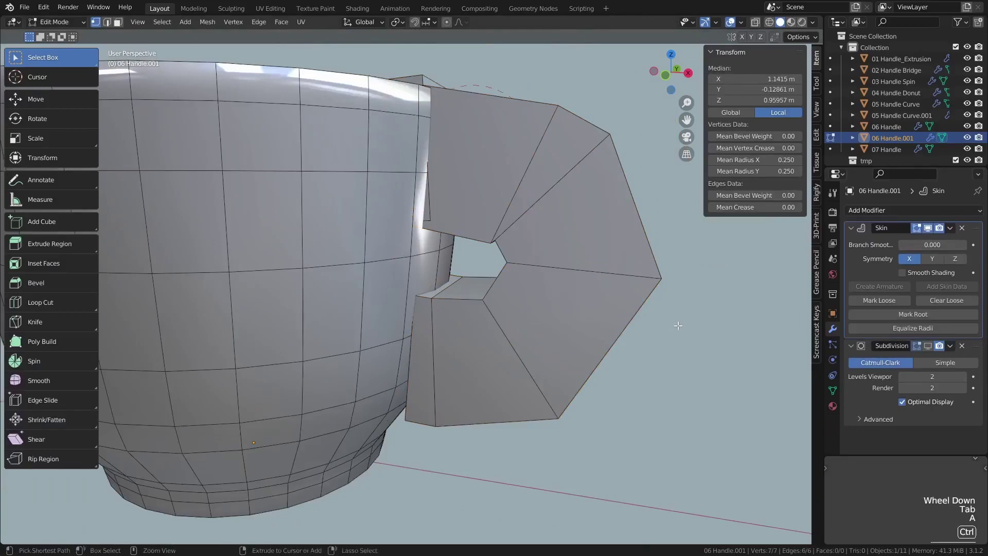
pyautogui.hotkey('ctrl', 'a')
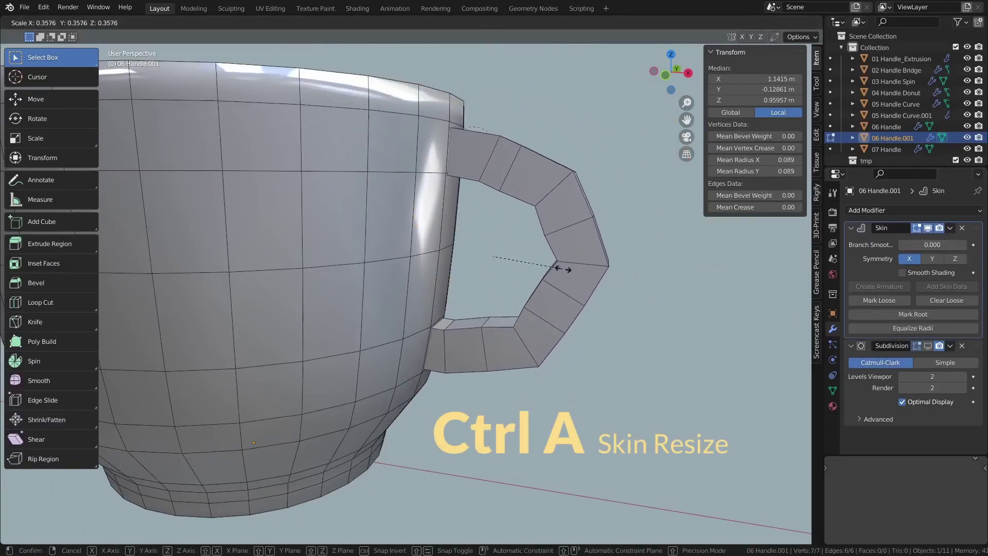
pyautogui.click(566, 269)
pyautogui.moveTo(567, 269)
pyautogui.mouseDown(button='middle')
pyautogui.moveTo(379, 206)
pyautogui.moveTo(489, 226)
pyautogui.moveTo(567, 258)
pyautogui.mouseUp(button='middle')
pyautogui.click(928, 346)
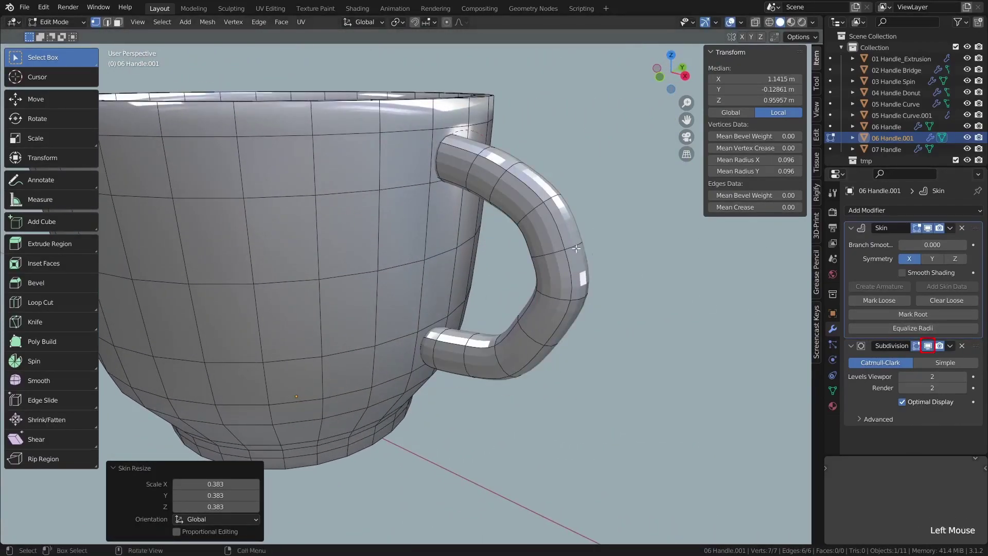
# Step: Try thickening the skin at the handle's outermost vertex by resizing it and raising only its X radius to about 0.52
pyautogui.moveTo(495, 187); pyautogui.dragTo(586, 273, button='middle')
pyautogui.click(585, 273)
pyautogui.hotkey('ctrl', 'a')
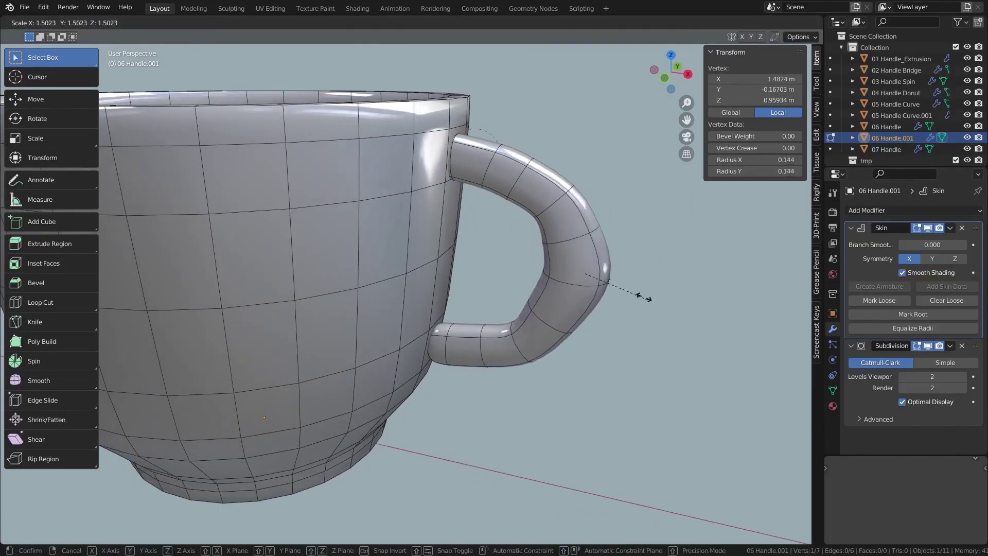
pyautogui.rightClick(635, 287)
pyautogui.moveTo(628, 264); pyautogui.dragTo(549, 278, button='middle')
pyautogui.moveTo(775, 161); pyautogui.dragTo(834, 161)
pyautogui.moveTo(551, 337); pyautogui.dragTo(589, 346, button='middle')
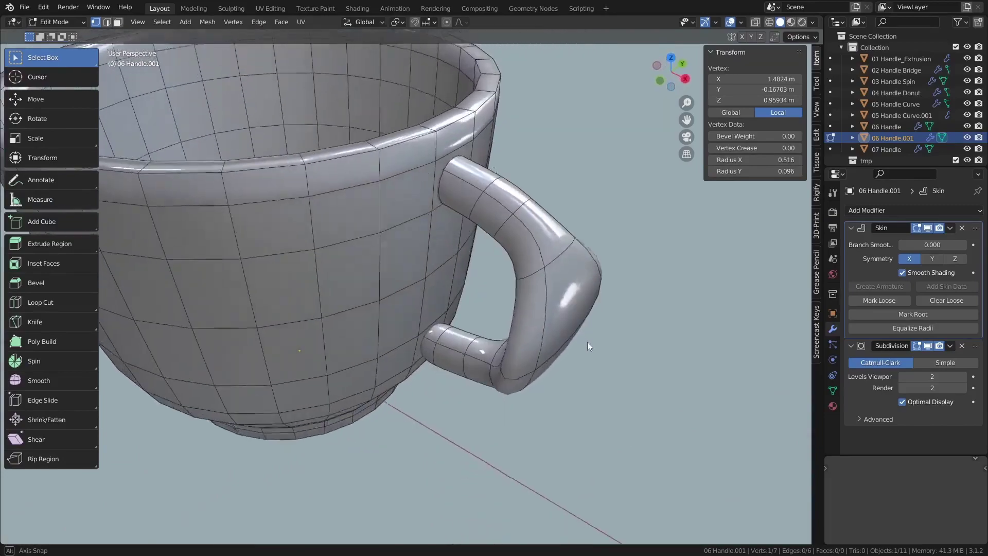
pyautogui.scroll(-5, 605, 328)
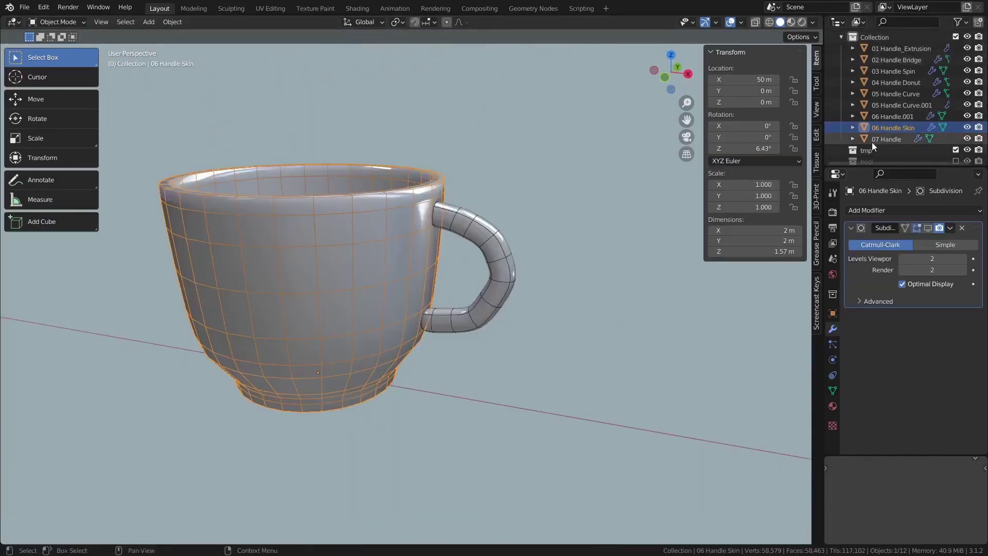
# Step: Parent the skinned handle to its cup as an object and test the link by moving the pieces
pyautogui.click(490, 243)
pyautogui.press('g')
pyautogui.rightClick(401, 248)
pyautogui.keyDown('shift'); pyautogui.click(365, 259); pyautogui.keyUp('shift')
pyautogui.hotkey('ctrl', 'p')
pyautogui.click(364, 260)
pyautogui.click(359, 263)
pyautogui.press('g')
pyautogui.rightClick(312, 271)
# Step: Duplicate a vertical strip of four side faces on the 07 Handle cup and move the copy about 0.16 m outward
pyautogui.click(895, 131)
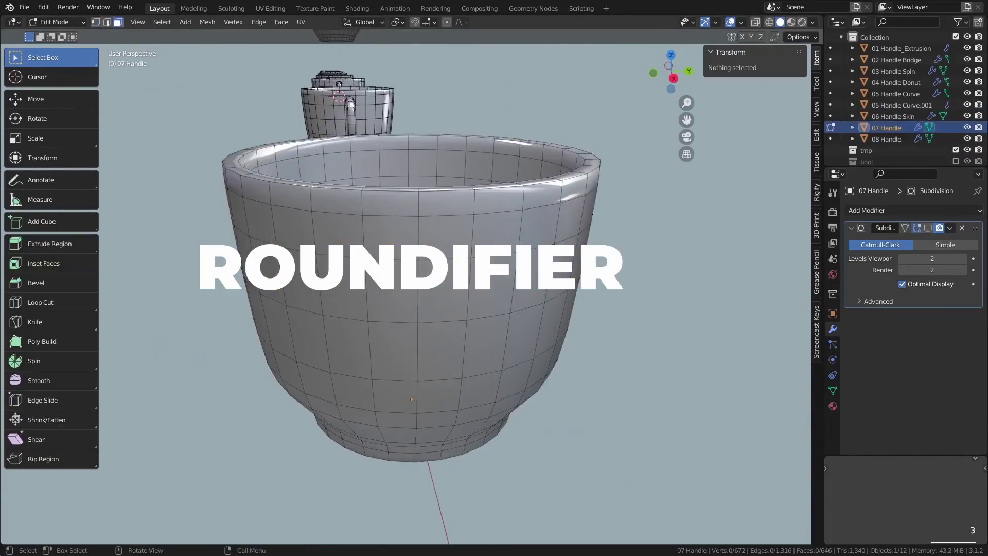
pyautogui.click(446, 237)
pyautogui.keyDown('ctrl'); pyautogui.click(443, 401); pyautogui.keyUp('ctrl')
pyautogui.moveTo(453, 397); pyautogui.dragTo(500, 328, button='middle')
pyautogui.hotkey('shift', 'd')
pyautogui.click(527, 326)
pyautogui.moveTo(515, 268)
pyautogui.mouseDown(button='middle')
pyautogui.moveTo(469, 264)
pyautogui.moveTo(497, 275)
pyautogui.mouseUp(button='middle')
pyautogui.scroll(2, 497, 274)
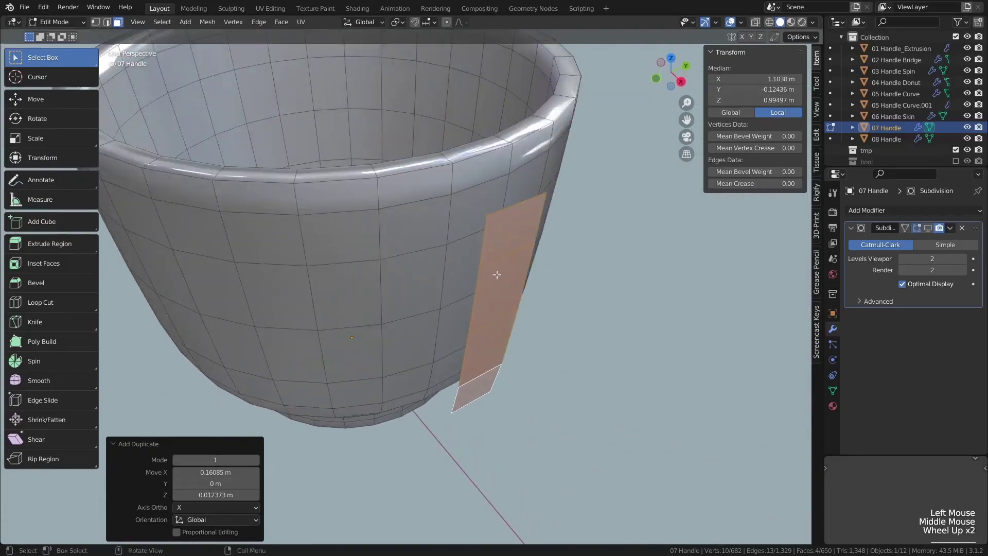
# Step: Collapse the duplicated strip's horizontal edges so that a single vertical chain of edges remains
pyautogui.press('2')
pyautogui.keyDown('ctrl'); pyautogui.keyDown('alt'); pyautogui.click(514, 217); pyautogui.keyUp('alt'); pyautogui.keyUp('ctrl')
pyautogui.moveTo(514, 217); pyautogui.dragTo(515, 289, button='middle')
pyautogui.press('x')
pyautogui.click(439, 387)
# Step: Dissolve the three middle vertices of the vertical edge chain to leave one straight edge
pyautogui.press('1')
pyautogui.click(545, 202)
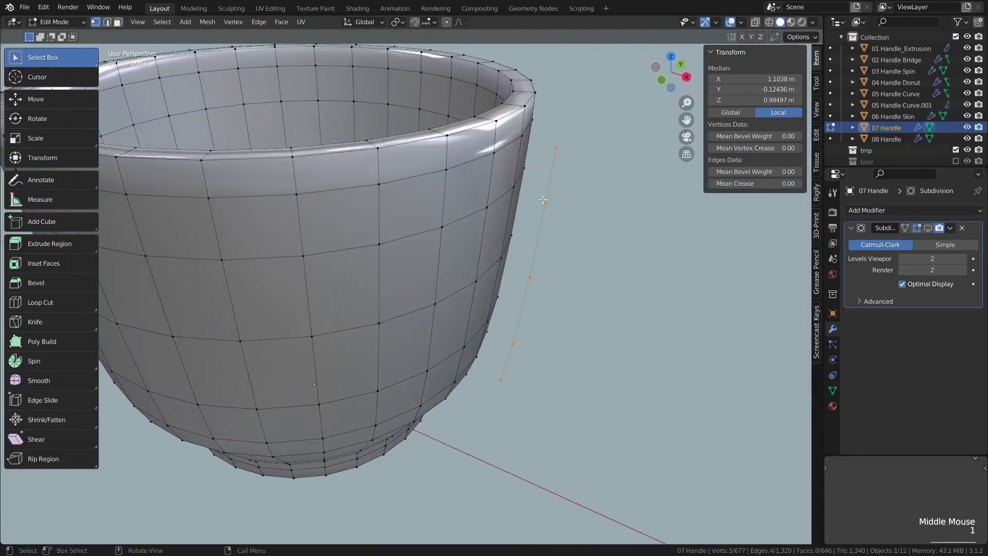
pyautogui.keyDown('shift'); pyautogui.click(529, 277); pyautogui.keyUp('shift')
pyautogui.keyDown('shift'); pyautogui.click(513, 343); pyautogui.keyUp('shift')
pyautogui.press('x')
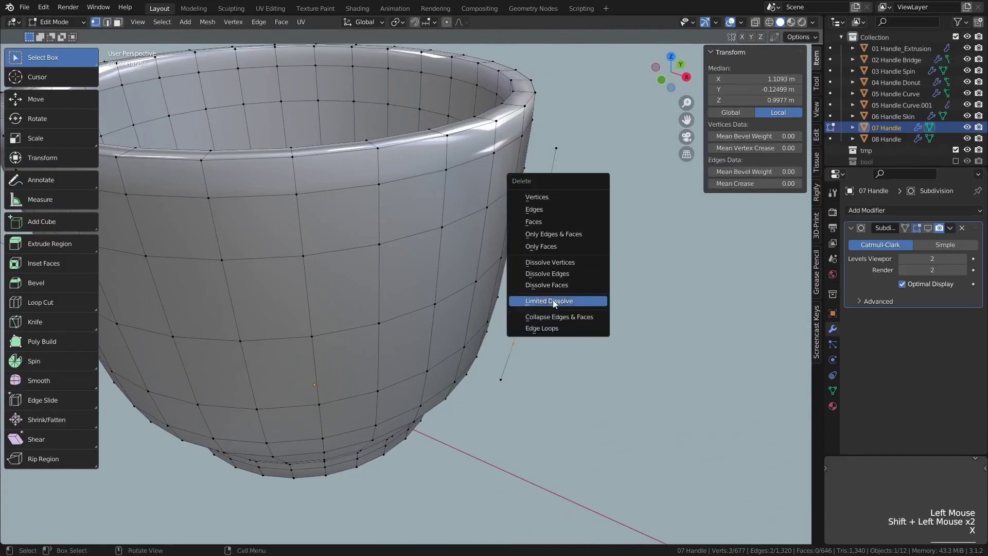
pyautogui.click(586, 261)
# Step: Turn the edge into a 180° arc with Edge Roundifier: YZ plane, 8 segments, original edge removed, edge rotation -90
pyautogui.press('2')
pyautogui.click(541, 215)
pyautogui.moveTo(540, 214); pyautogui.dragTo(543, 303, button='middle')
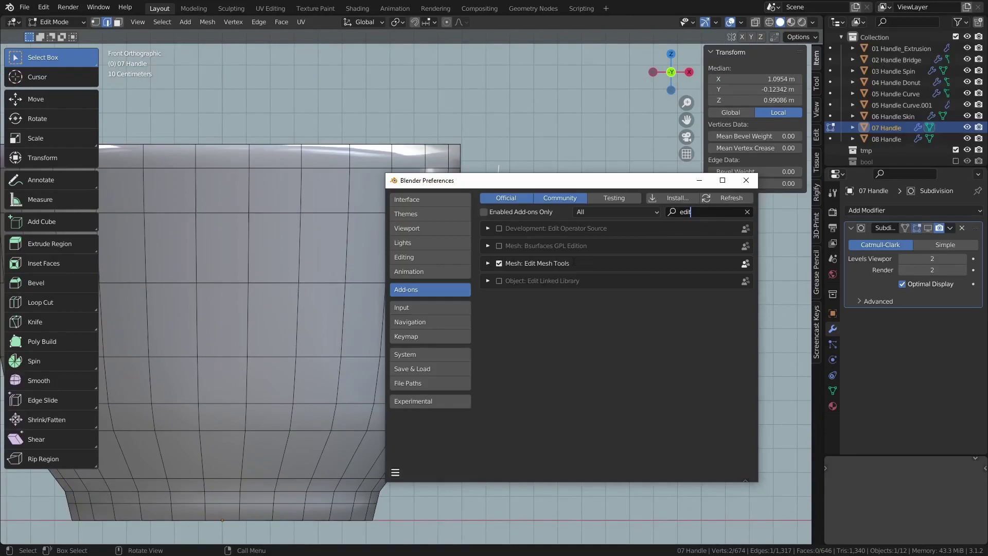
pyautogui.hotkey('ctrl', 'e')
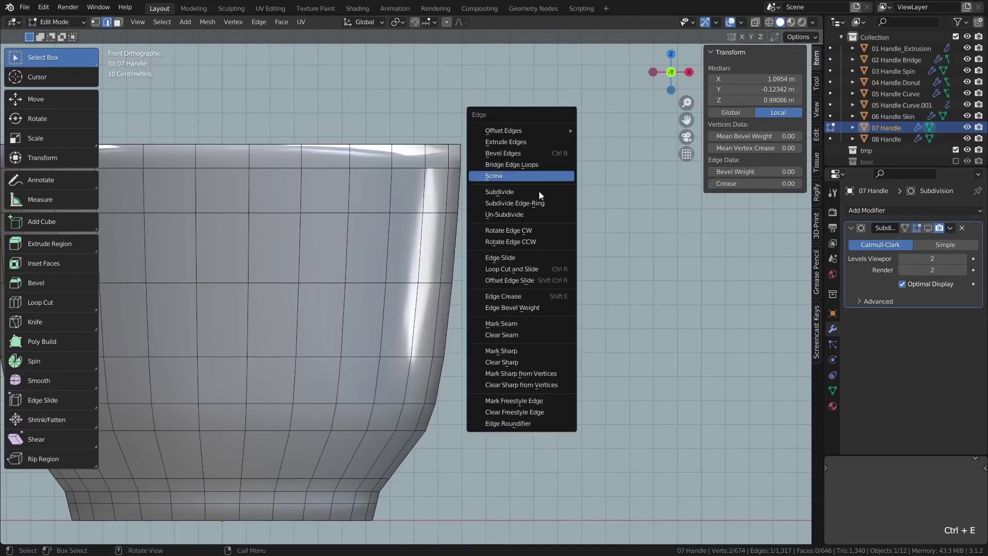
pyautogui.click(508, 424)
pyautogui.moveTo(521, 198); pyautogui.dragTo(480, 244, button='middle')
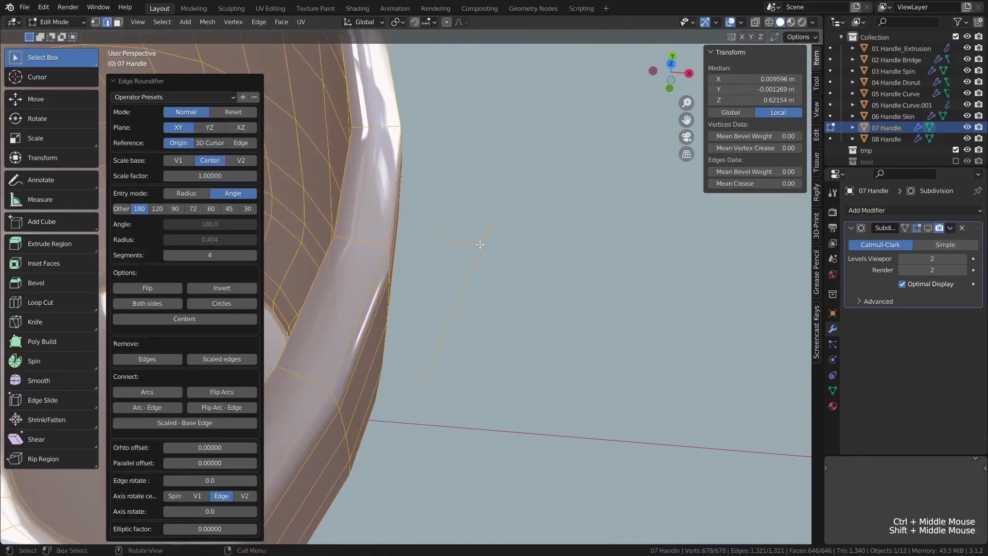
pyautogui.click(210, 130)
pyautogui.moveTo(473, 262); pyautogui.dragTo(390, 276, button='middle')
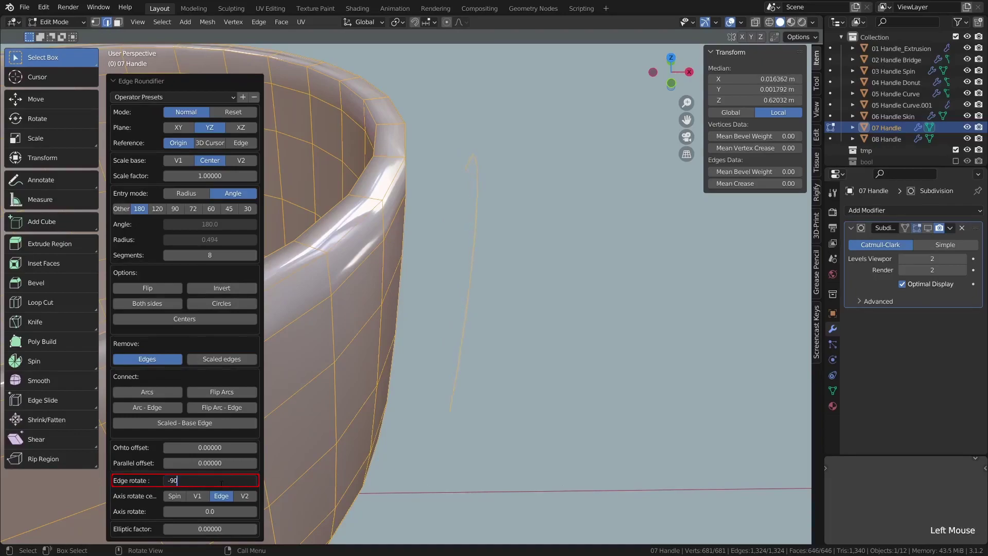
pyautogui.press('KP_1')
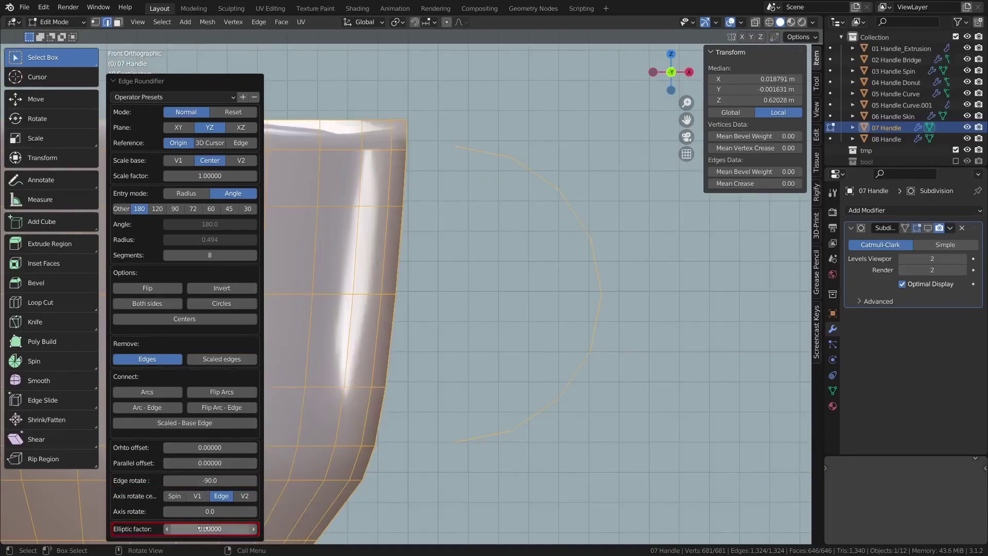
pyautogui.keyDown('alt'); pyautogui.moveTo(466, 279); pyautogui.dragTo(457, 398, button='middle'); pyautogui.keyUp('alt')
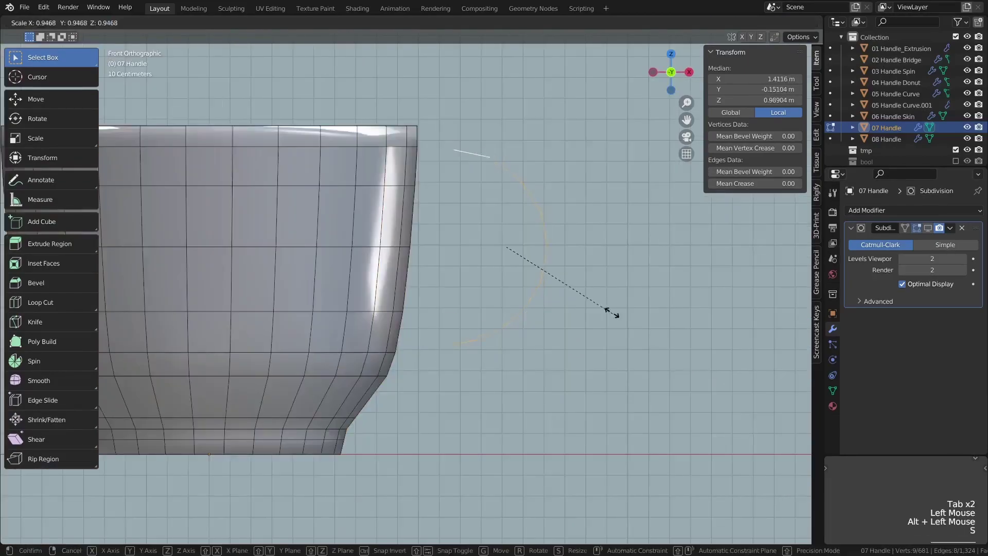
# Step: Scale down, rotate and move the arc so that its ends sit close to the cup's side
pyautogui.click(611, 313)
pyautogui.press('g')
pyautogui.click(580, 315)
pyautogui.press('r')
pyautogui.click(588, 320)
pyautogui.press('g')
pyautogui.click(576, 322)
pyautogui.press('s')
pyautogui.rightClick(574, 323)
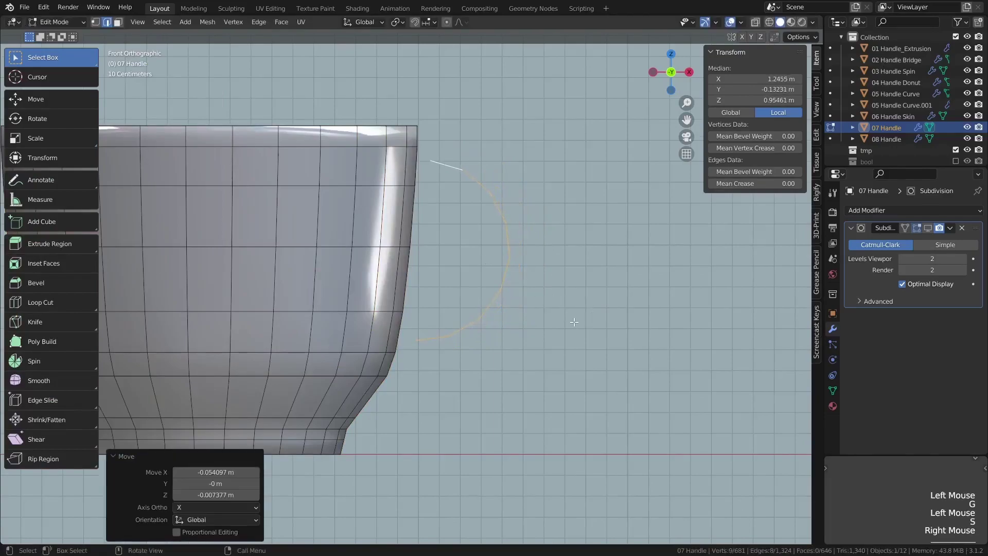
# Step: Separate the arc from the 07 Handle cup into its own object and select it
pyautogui.press('p')
pyautogui.click(499, 275)
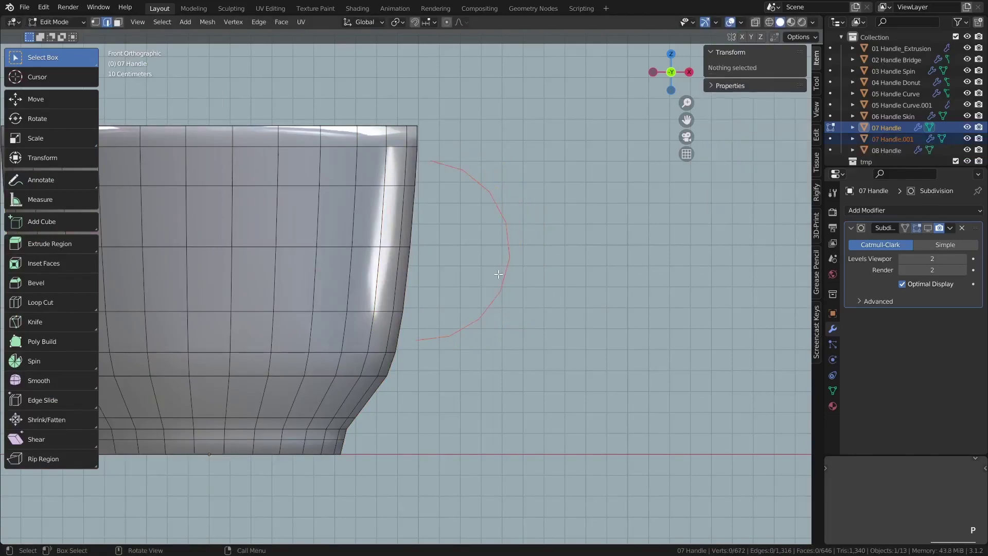
pyautogui.press('Tab')
pyautogui.click(520, 257)
pyautogui.press('g')
pyautogui.rightClick(521, 254)
# Step: Add a Skin modifier to the arc, place it above the Subdivision modifier and resize the skin to handle thickness
pyautogui.click(937, 210)
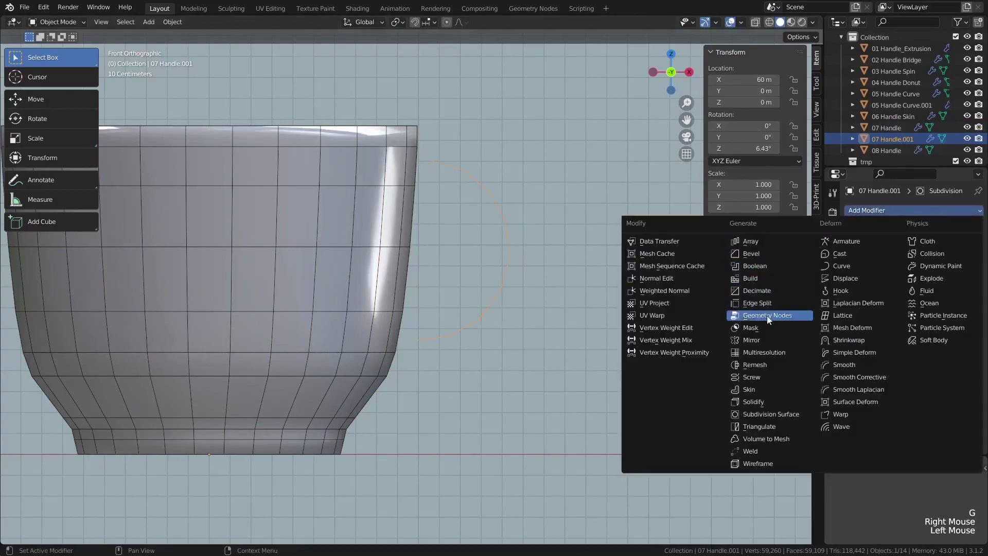
pyautogui.click(761, 389)
pyautogui.moveTo(973, 316); pyautogui.dragTo(956, 247)
pyautogui.press('Tab')
pyautogui.hotkey('ctrl', 'a')
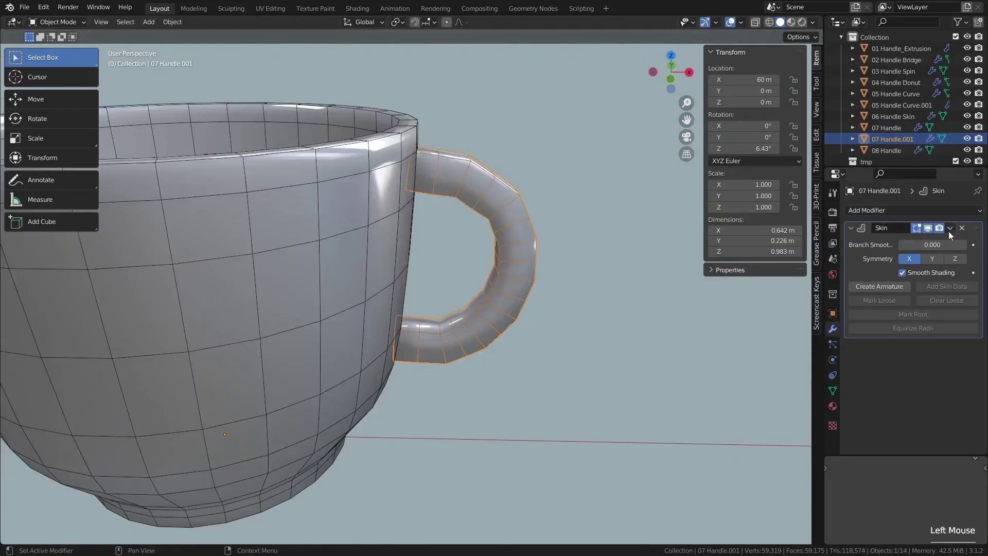
# Step: Apply the handle's Skin modifier and join the handle with the 07 Handle cup
pyautogui.click(950, 228)
pyautogui.click(908, 241)
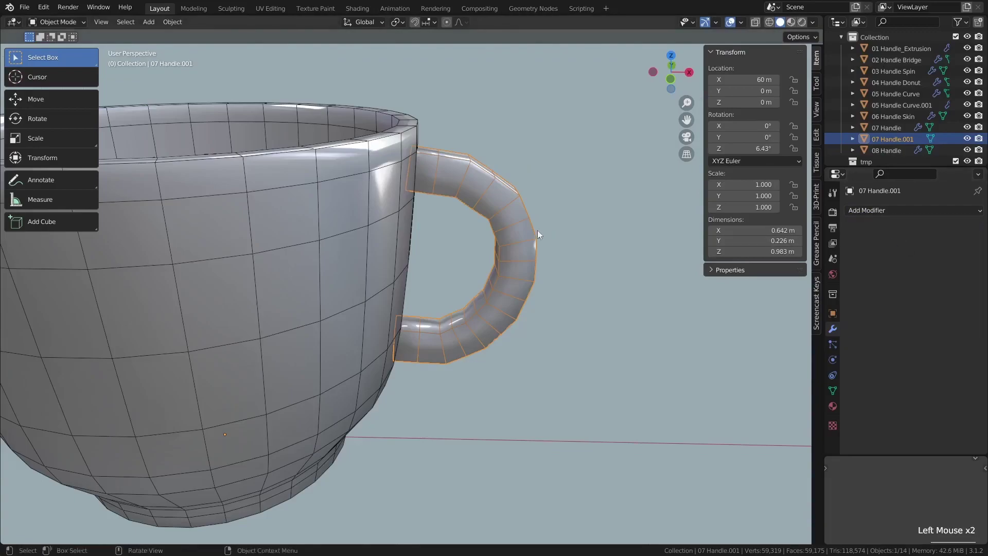
pyautogui.keyDown('shift'); pyautogui.click(347, 224); pyautogui.keyUp('shift')
pyautogui.hotkey('ctrl', 'j')
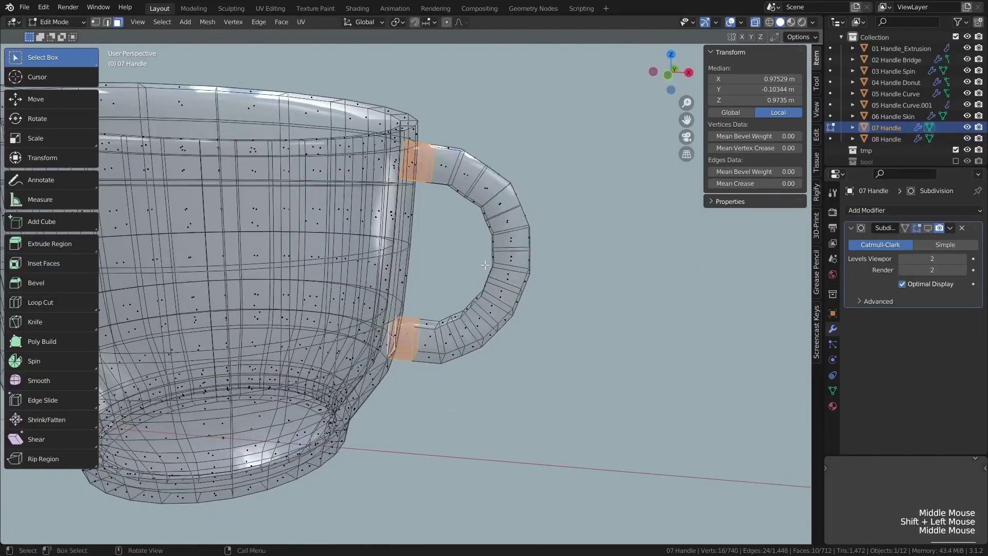
# Step: Delete the handle's two end segments and bridge its open ends to the cup's side
pyautogui.press('x')
pyautogui.click(437, 224)
pyautogui.moveTo(453, 309); pyautogui.dragTo(396, 349, button='middle')
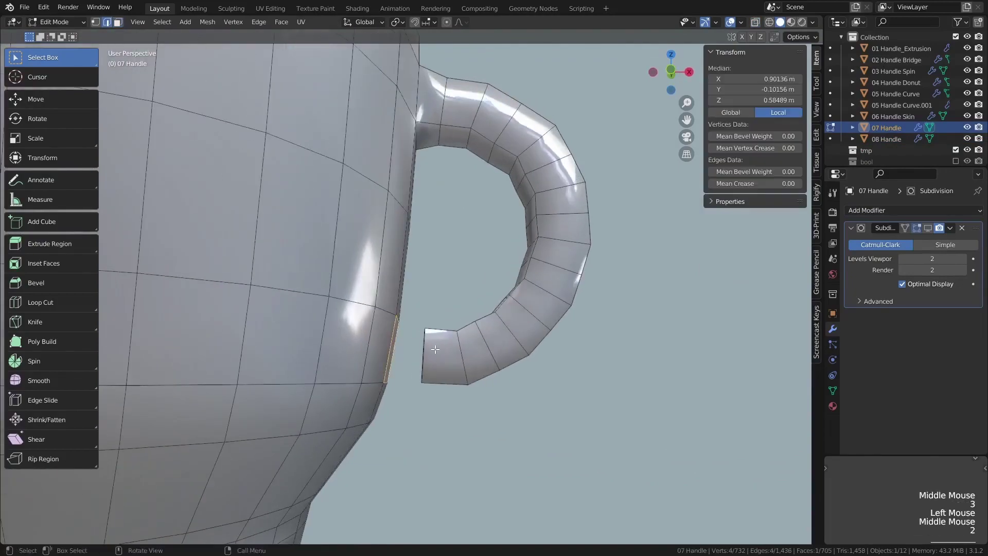
pyautogui.keyDown('alt'); pyautogui.keyDown('shift'); pyautogui.click(427, 340); pyautogui.keyUp('shift'); pyautogui.keyUp('alt')
pyautogui.hotkey('ctrl', 'e')
pyautogui.scroll(-3, 420, 330)
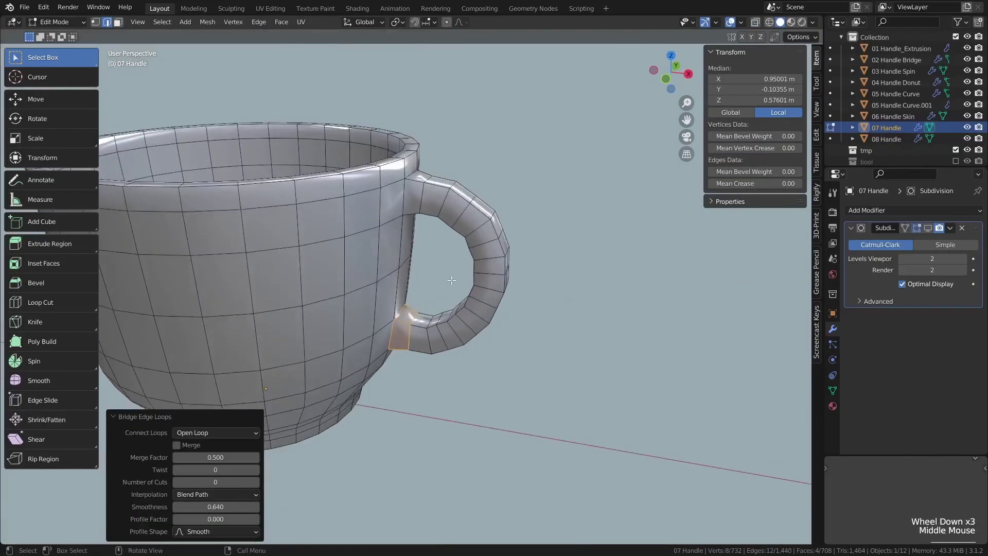
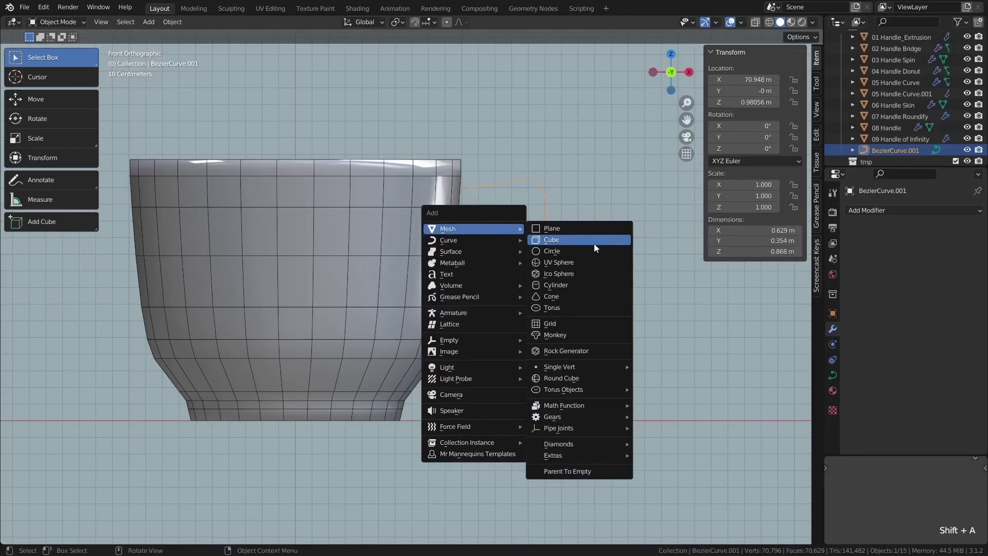
# Step: Add a cube at the handle curve's start, scale its mesh to 0.105 and stretch it about 8.6 times along X
pyautogui.click(594, 243)
pyautogui.press('Tab')
pyautogui.press('s')
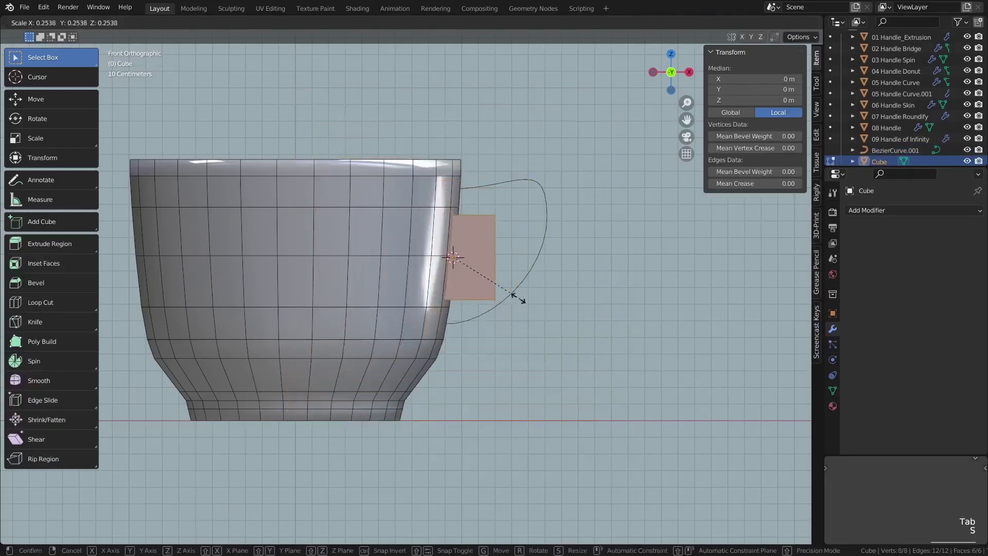
pyautogui.click(481, 274)
pyautogui.press('s')
pyautogui.press('x')
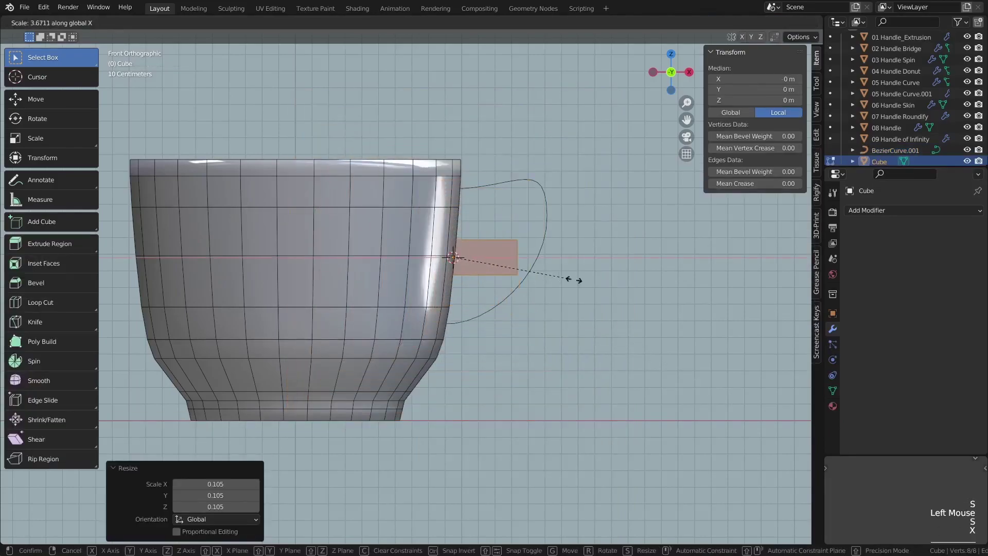
pyautogui.click(736, 300)
# Step: Turn on X-ray display and add 14 evenly spaced loop cuts along the stretched cube
pyautogui.hotkey('alt', 'z')
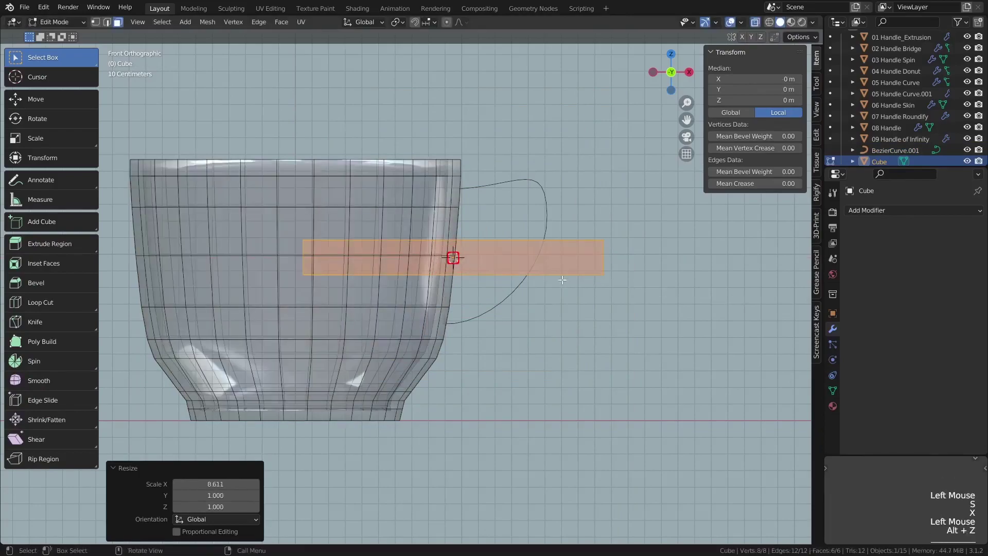
pyautogui.click(454, 242)
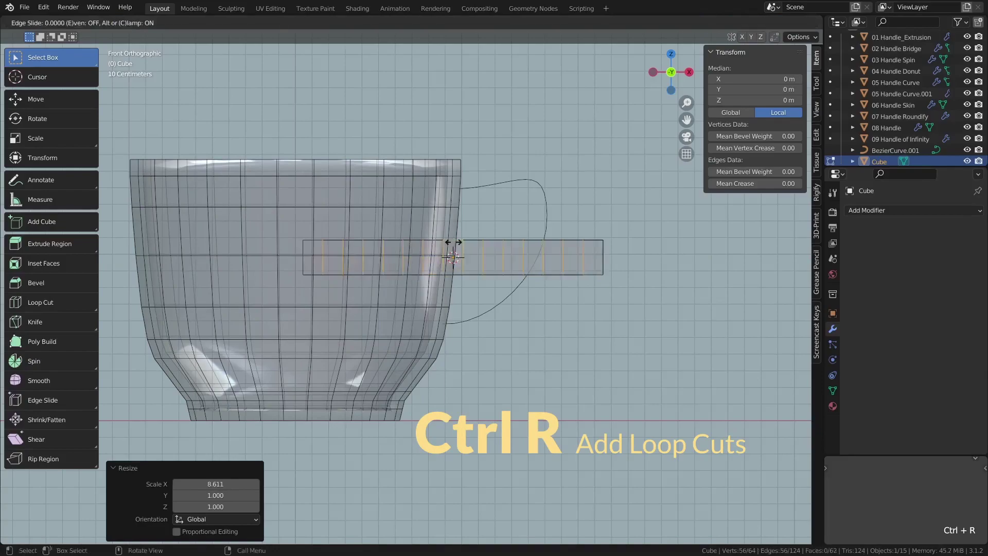
pyautogui.rightClick(454, 242)
pyautogui.press('Tab')
# Step: Parent the stretched cube to the Bezier curve with Curve Deform
pyautogui.keyDown('shift'); pyautogui.click(512, 292); pyautogui.keyUp('shift')
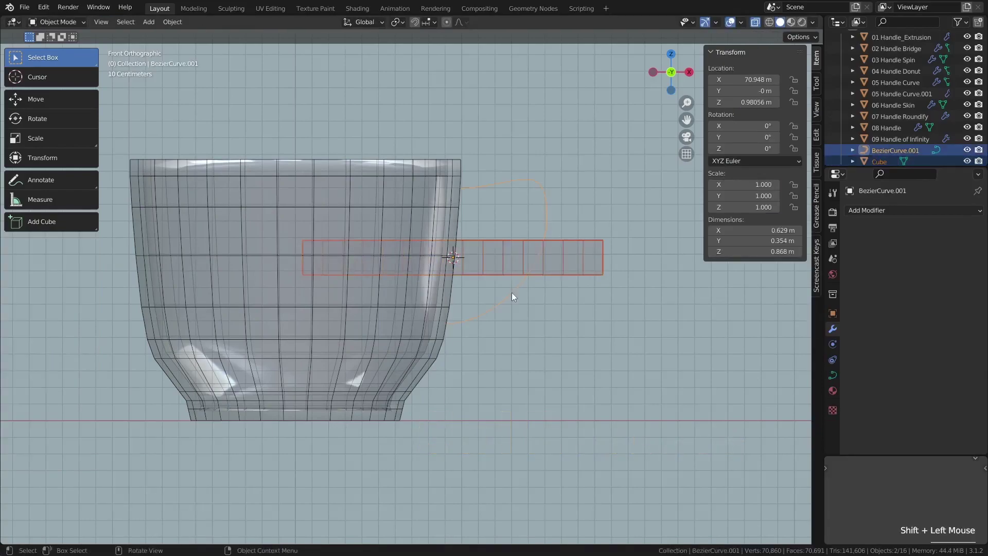
pyautogui.hotkey('ctrl', 'p')
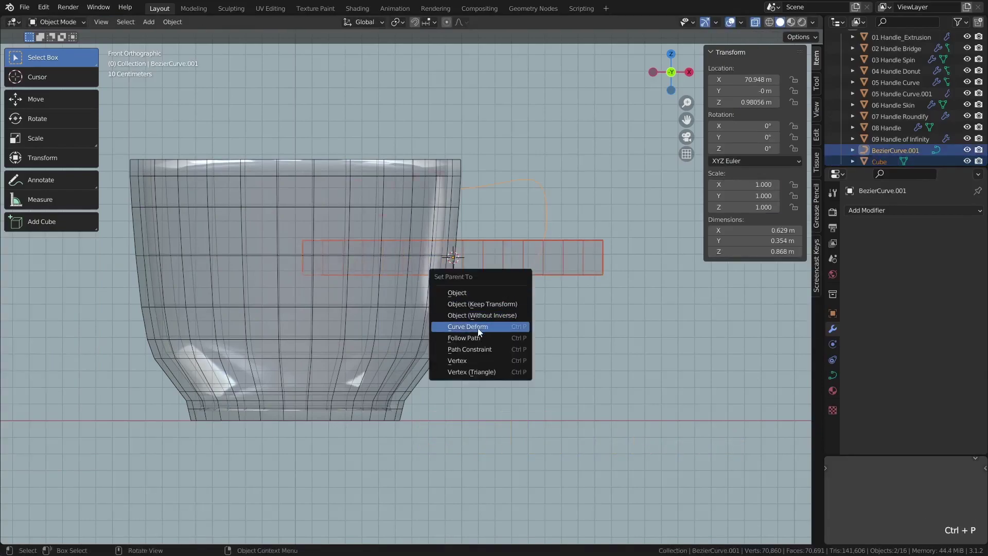
pyautogui.click(478, 327)
pyautogui.click(518, 286)
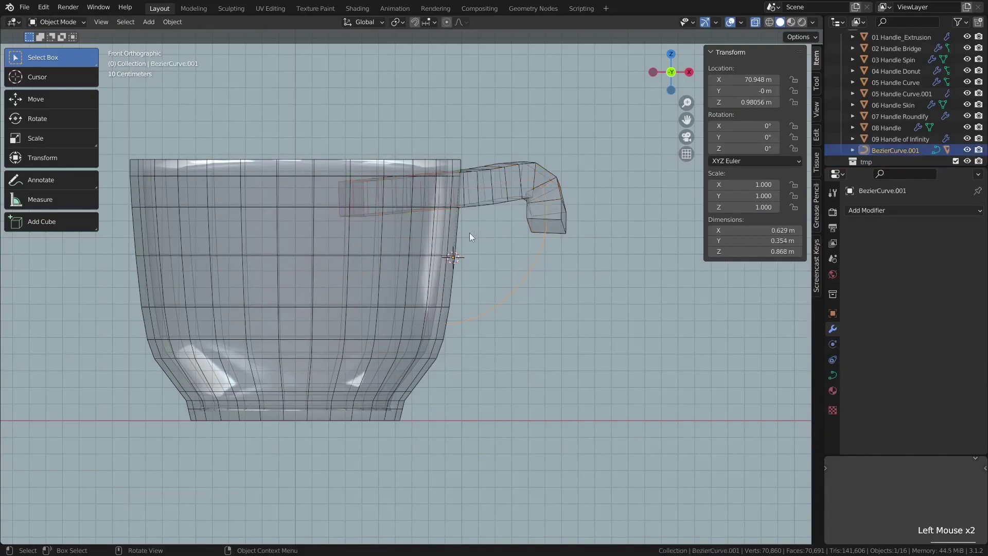
# Step: Move the deformed cube about 0.97 m along X so that it follows the whole handle curve
pyautogui.click(499, 212)
pyautogui.press('g')
pyautogui.press('x')
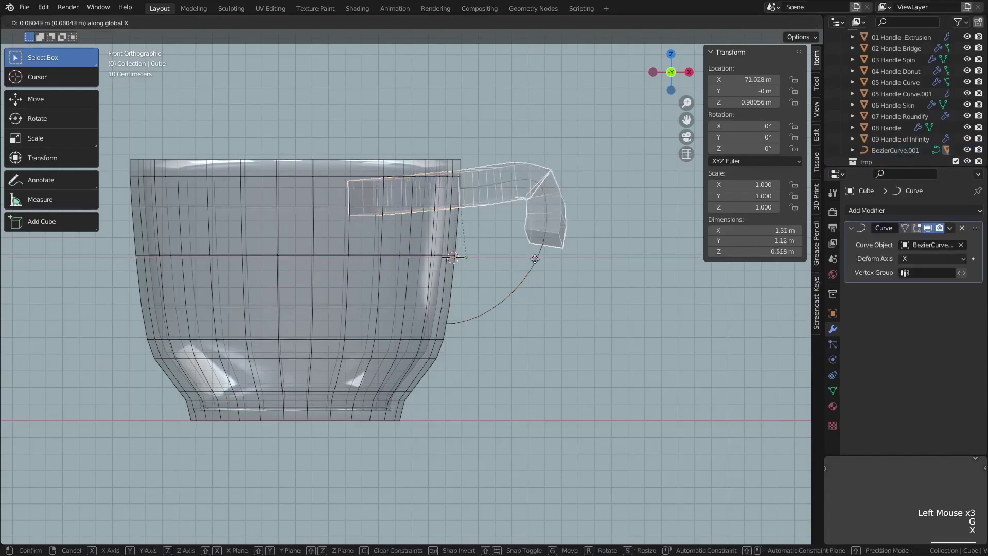
pyautogui.click(681, 340)
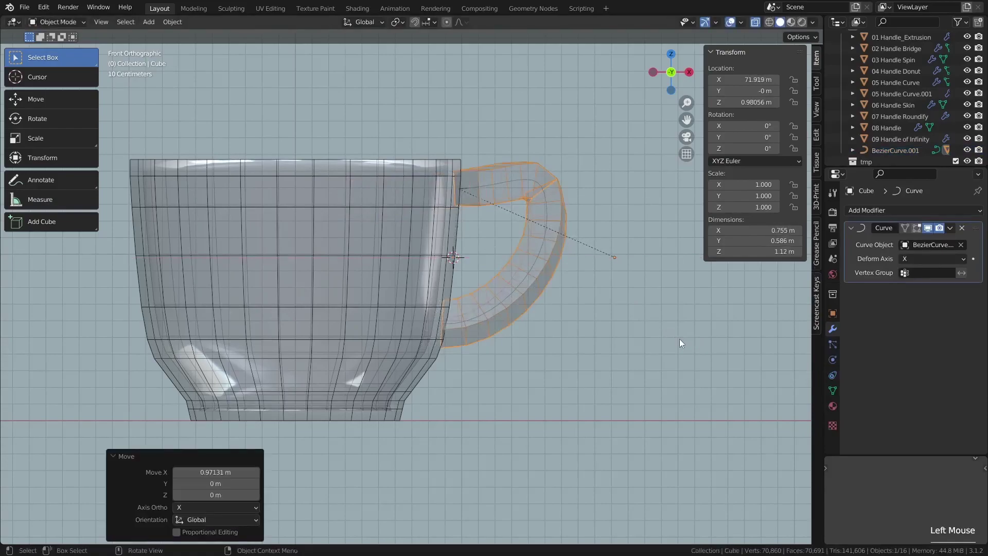
# Step: Add a Subdivision Surface modifier to the handle cube and scale it by about 1.256 along X
pyautogui.click(892, 213)
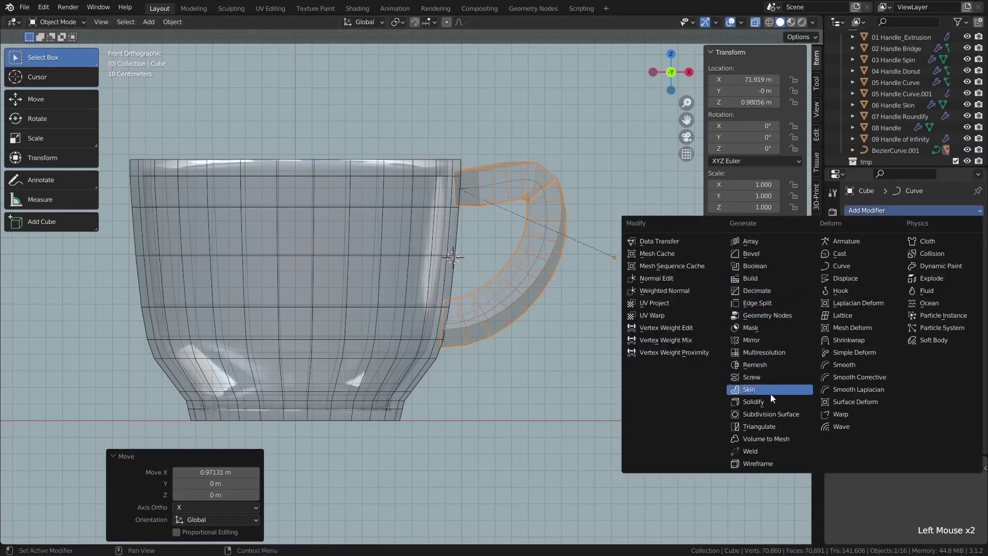
pyautogui.click(768, 415)
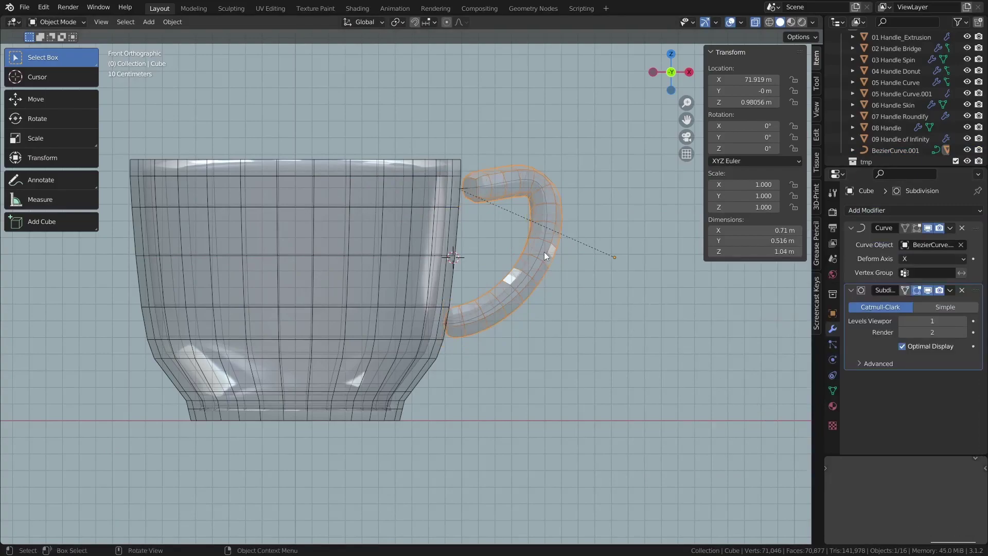
pyautogui.press('s')
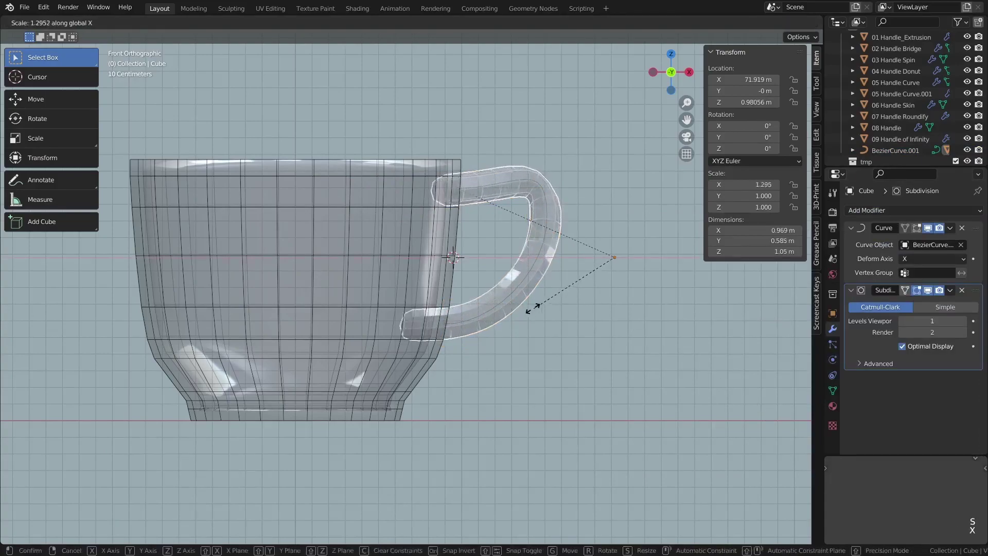
pyautogui.click(538, 307)
pyautogui.moveTo(552, 299); pyautogui.dragTo(561, 221, button='middle')
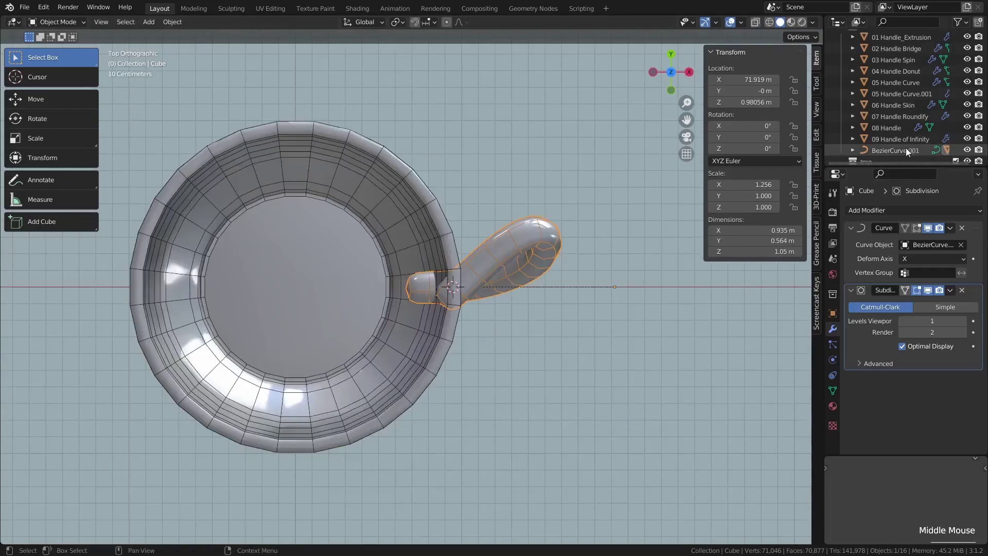
# Step: Flatten the whole handle Bezier curve in Edit Mode by scaling all its points to 0 along Y
pyautogui.click(895, 150)
pyautogui.press('g')
pyautogui.rightClick(519, 279)
pyautogui.press('Tab')
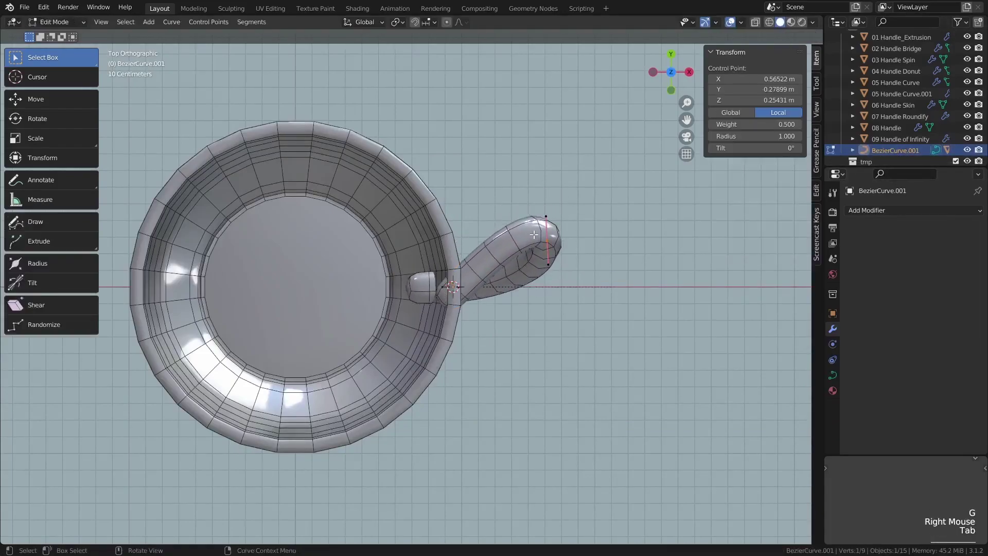
pyautogui.press('s')
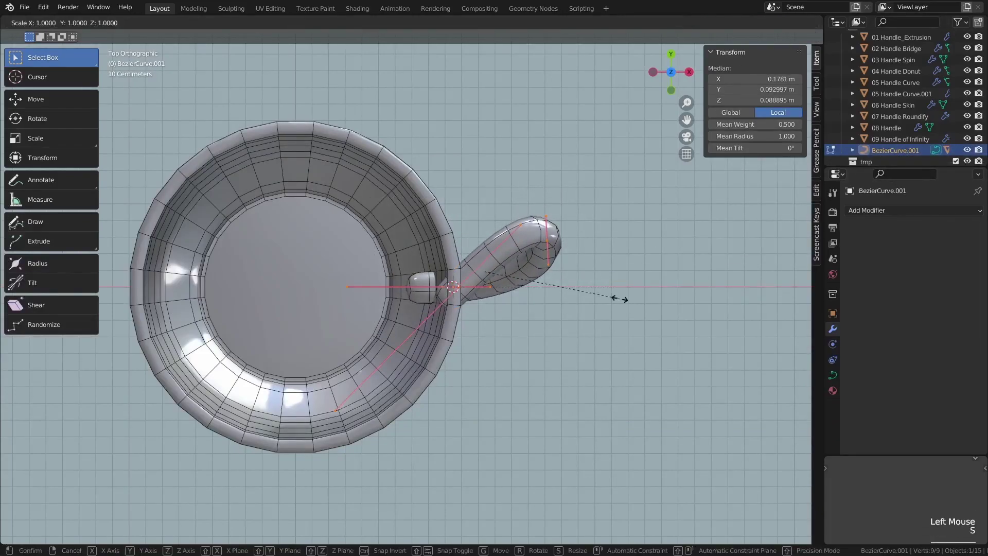
pyautogui.press('KP_0')
pyautogui.press('KP_Enter')
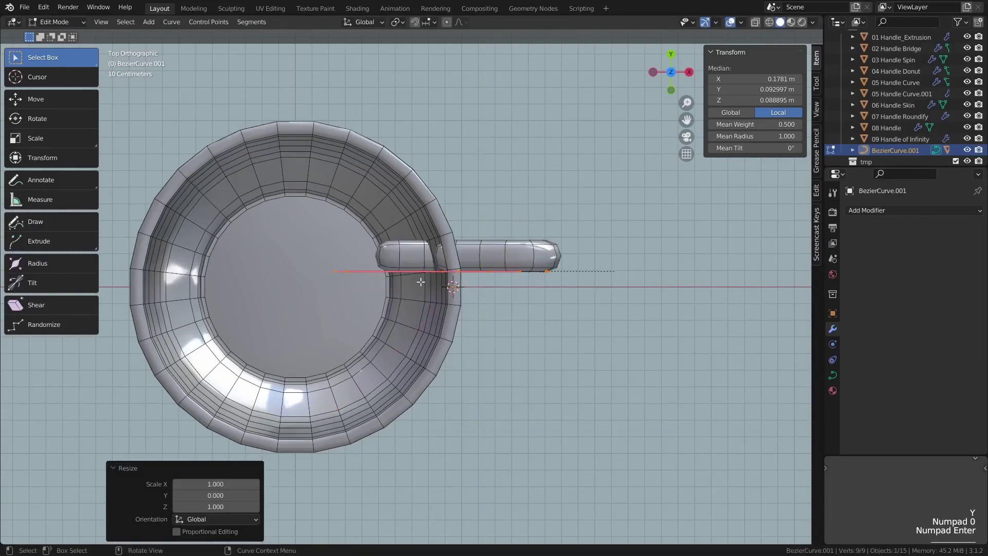
# Step: Move the flattened curve about 0.028 m along X and set its median Y to 0 m
pyautogui.press('g')
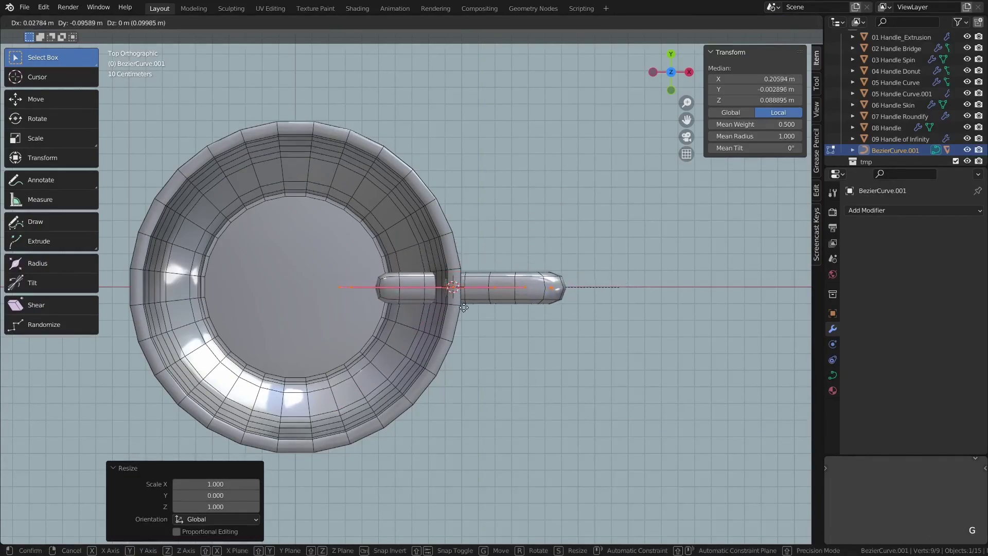
pyautogui.click(464, 307)
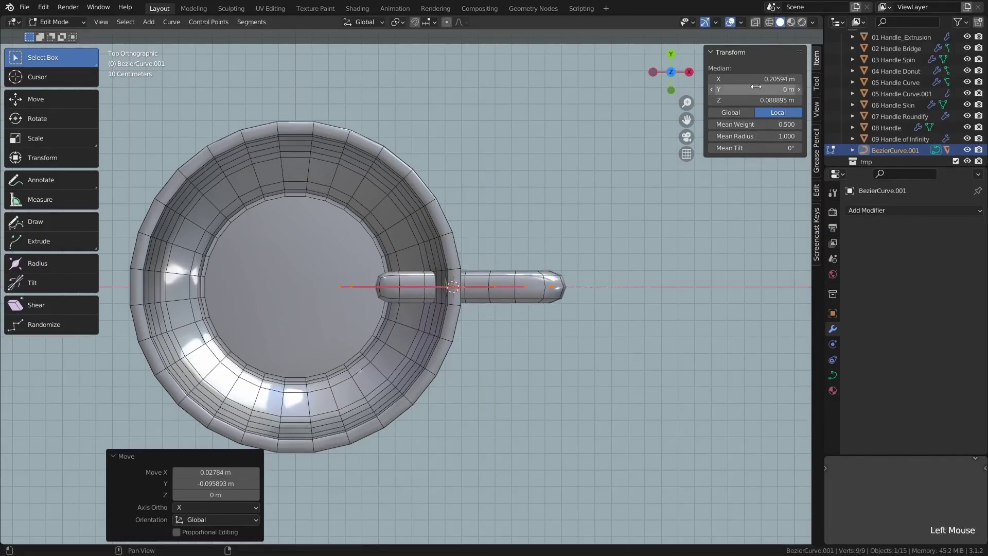
pyautogui.press('KP_1')
pyautogui.press('Tab')
# Step: Turn on X-ray display and scale the deformed handle cube by 0.790 along X
pyautogui.click(517, 305)
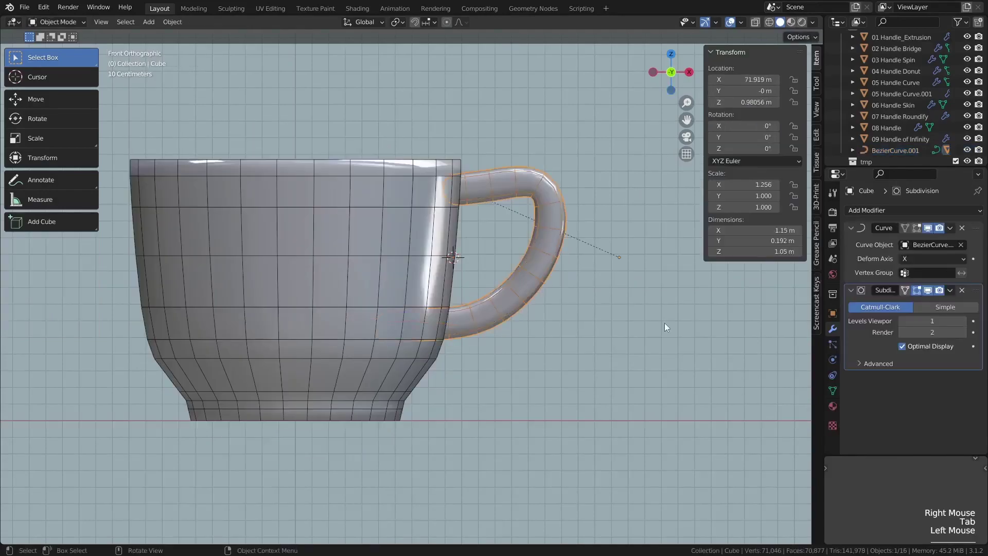
pyautogui.hotkey('alt', 'z')
pyautogui.press('s')
pyautogui.press('x')
pyautogui.click(641, 319)
pyautogui.press('s')
pyautogui.rightClick(633, 319)
# Step: Move the handle cube about -0.14 m along X and scale it by 1.118 along X so both ends enter the mug wall
pyautogui.press('g')
pyautogui.press('x')
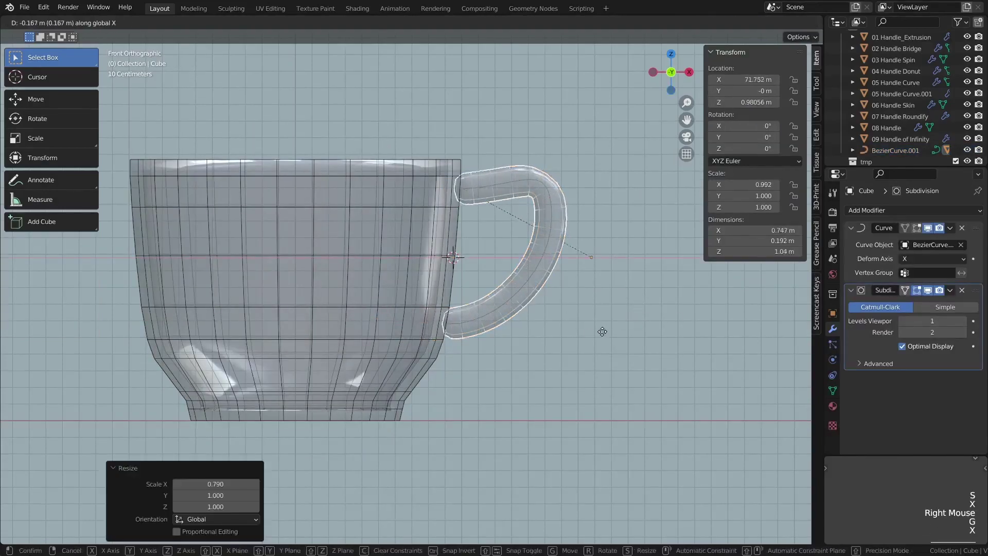
pyautogui.click(608, 337)
pyautogui.press('s')
pyautogui.press('x')
pyautogui.click(616, 349)
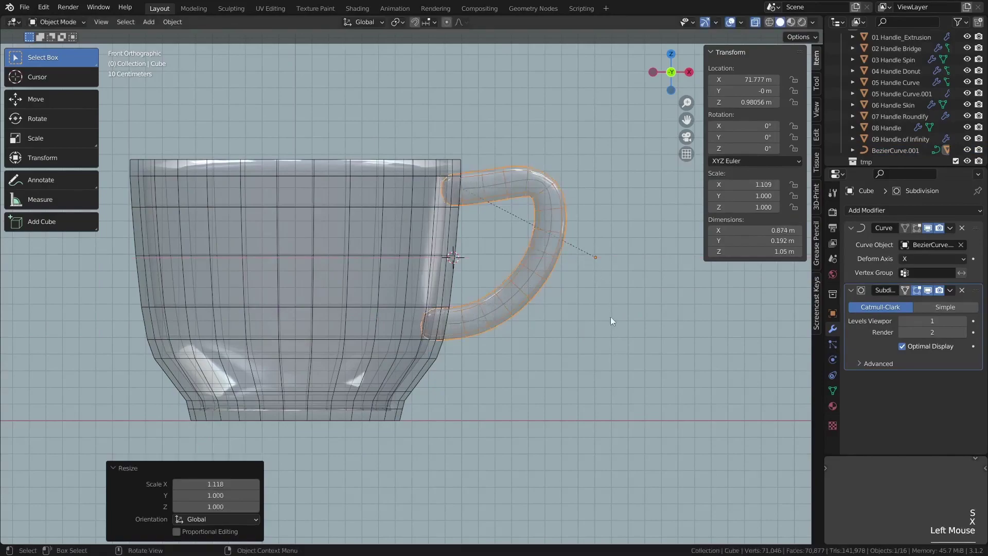
# Step: Select the outer control point of the handle curve in Edit Mode and try moving it outward
pyautogui.press('Tab')
pyautogui.press('Tab')
pyautogui.click(540, 184)
pyautogui.press('Tab')
pyautogui.click(549, 213)
pyautogui.press('g')
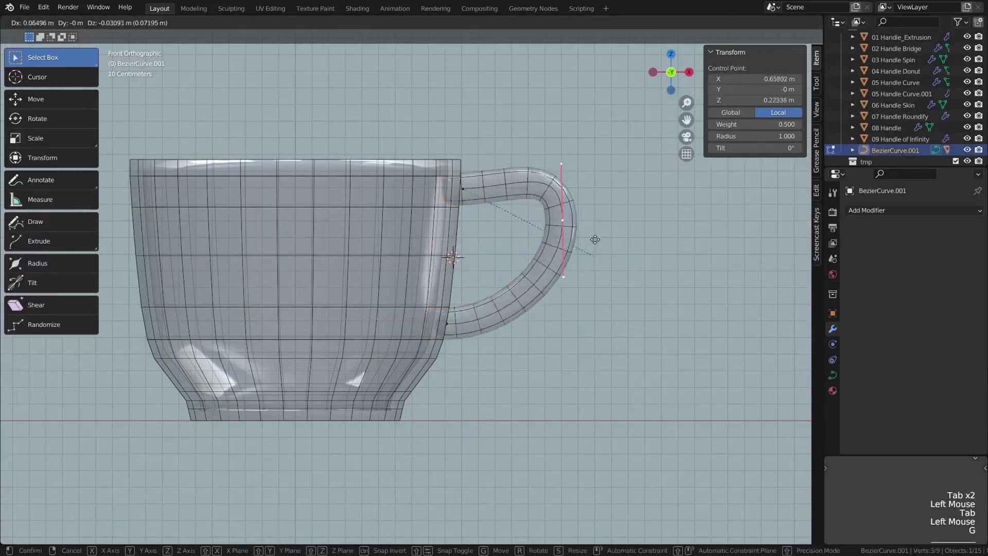
pyautogui.rightClick(579, 269)
# Step: Adjust the handle thickness at the curve's outer control point with Shrink/Fatten and turn off X-ray display
pyautogui.moveTo(579, 268); pyautogui.dragTo(628, 329, button='middle')
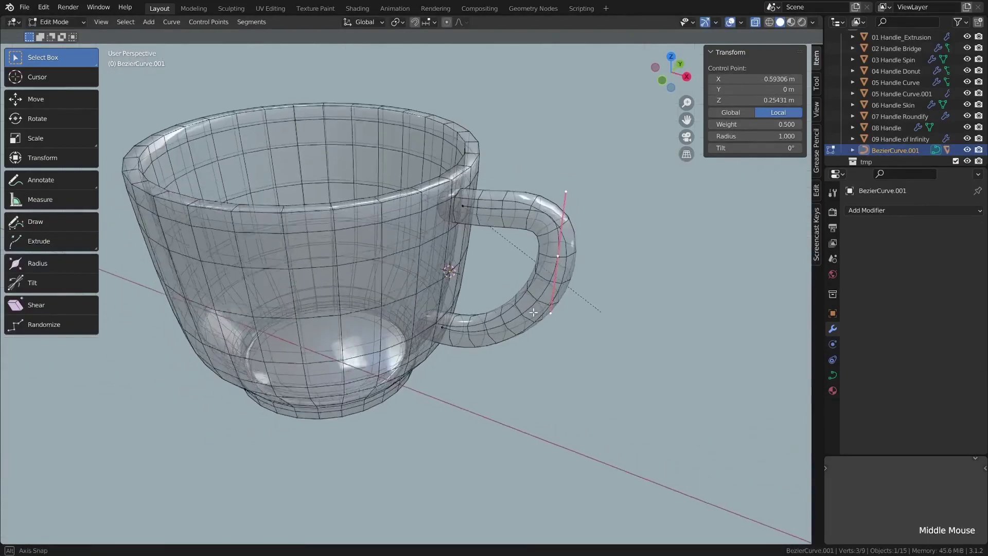
pyautogui.hotkey('alt', 's')
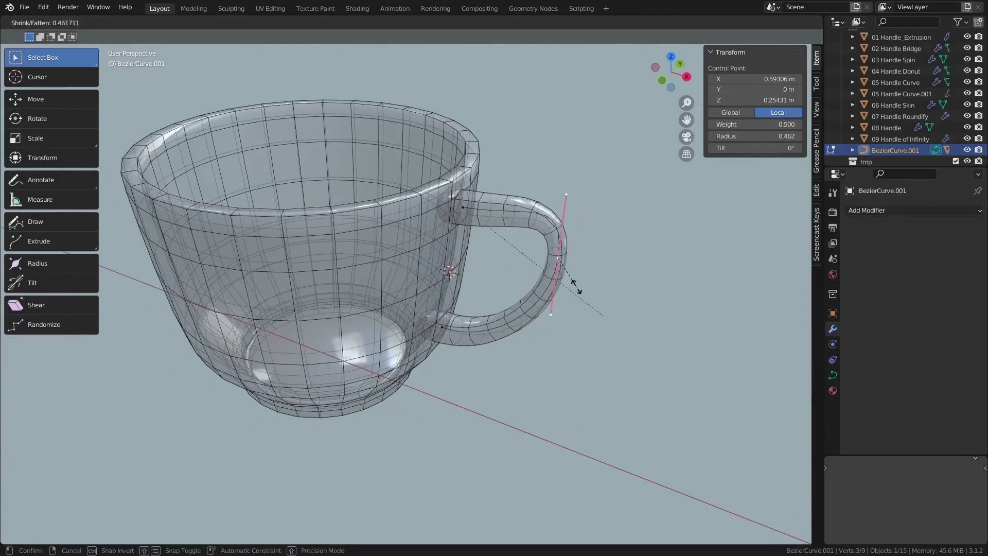
pyautogui.click(596, 304)
pyautogui.press('Tab')
pyautogui.click(567, 251)
pyautogui.hotkey('alt', 'z')
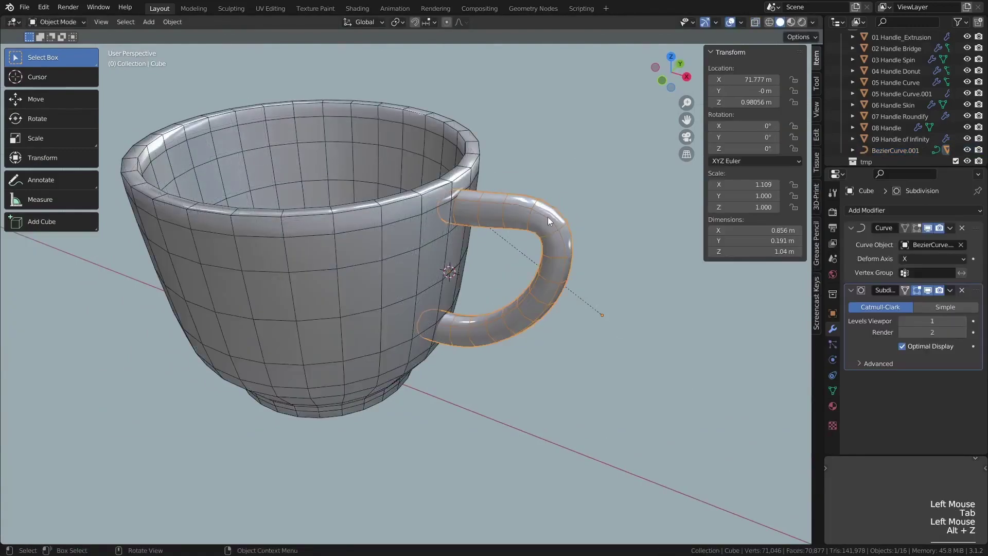
# Step: Enter Edit Mode on the handle cube and enable its Curve modifier in Edit Mode and on the editing cage
pyautogui.press('Tab')
pyautogui.click(916, 228)
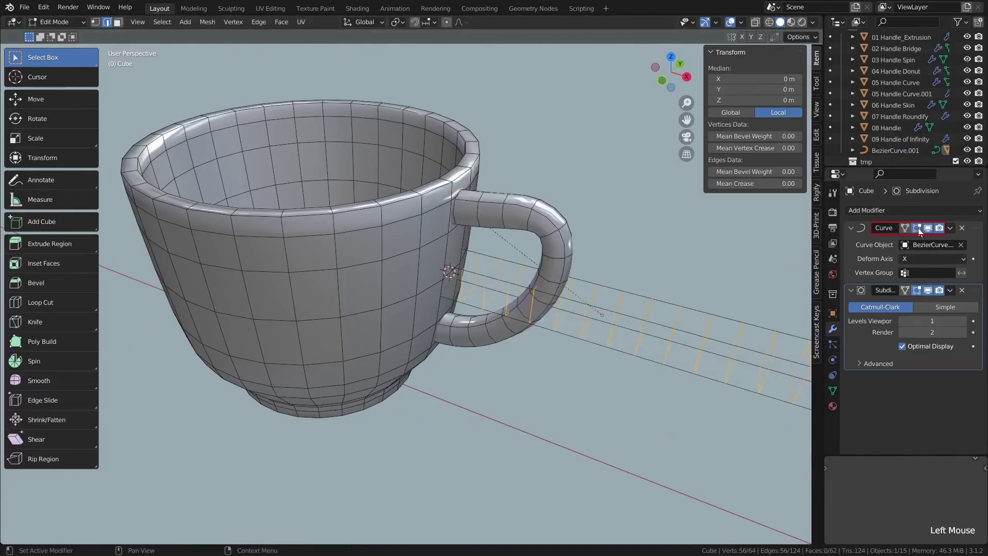
pyautogui.click(906, 228)
# Step: Extrude faces on the outside of the handle's upper bend outward in two segments
pyautogui.click(561, 212)
pyautogui.keyDown('shift'); pyautogui.moveTo(620, 242); pyautogui.dragTo(566, 241, button='middle'); pyautogui.keyUp('shift')
pyautogui.keyDown('shift'); pyautogui.click(519, 240); pyautogui.keyUp('shift')
pyautogui.press('e')
pyautogui.click(524, 233)
pyautogui.click(524, 234)
pyautogui.press('e')
pyautogui.click(648, 252)
# Step: Extrude the underside face at the tip of the new branch downward twice to form a hooked spur
pyautogui.moveTo(649, 252); pyautogui.dragTo(660, 213, button='middle')
pyautogui.click(535, 187)
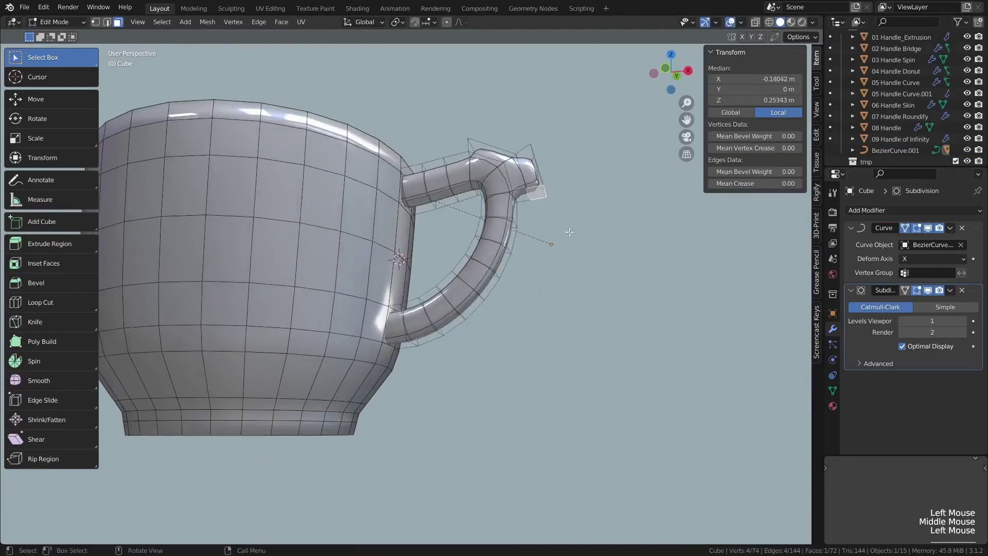
pyautogui.press('e')
pyautogui.click(570, 260)
pyautogui.press('e')
pyautogui.click(566, 298)
pyautogui.press('Tab')
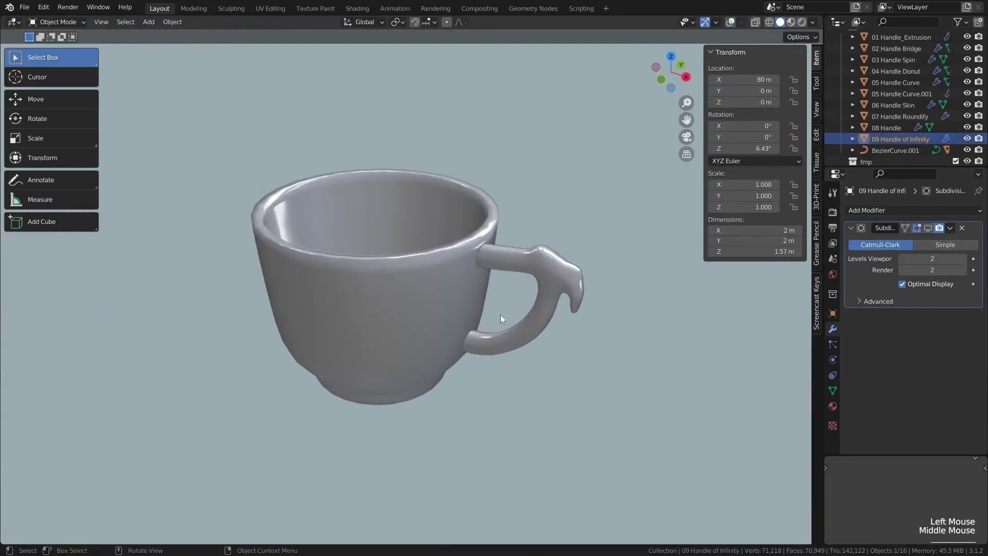
# Step: Switch to the Geometry Nodes workspace, frame the 09 Handle of Infinity mug and create a new node tree for it
pyautogui.scroll(5, 561, 332)
pyautogui.moveTo(458, 304); pyautogui.dragTo(480, 314, button='middle')
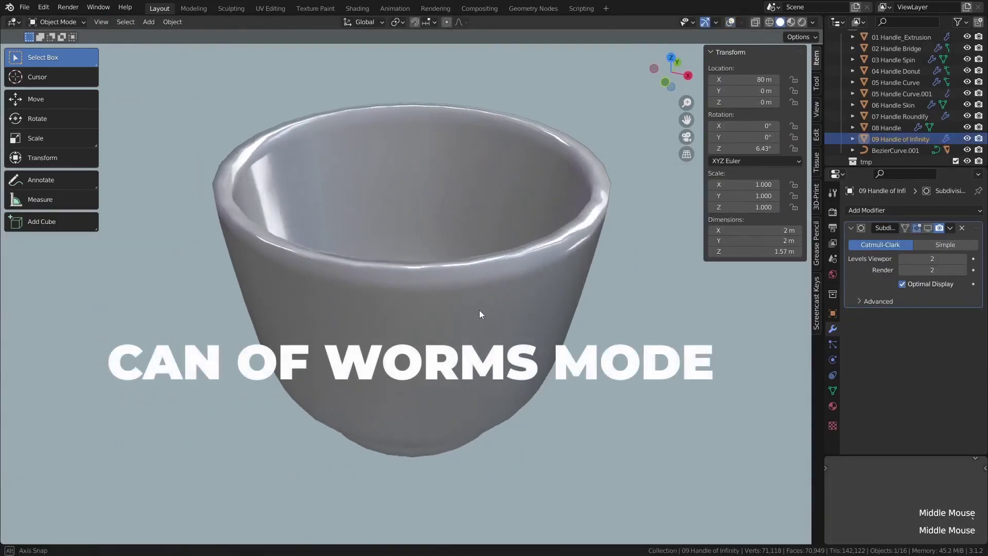
pyautogui.click(533, 9)
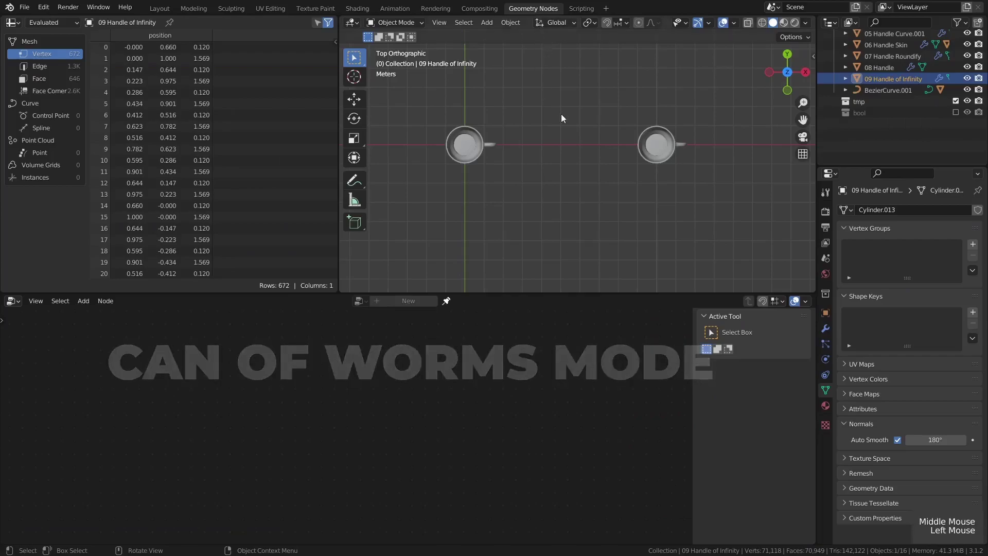
pyautogui.moveTo(561, 113); pyautogui.dragTo(557, 76, button='middle')
pyautogui.press('KP_Decimal')
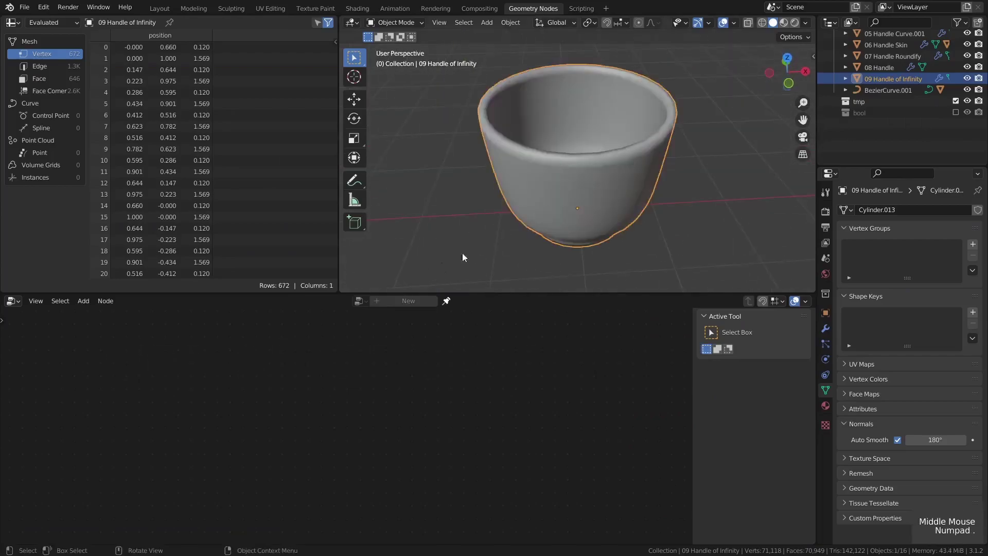
pyautogui.click(562, 214)
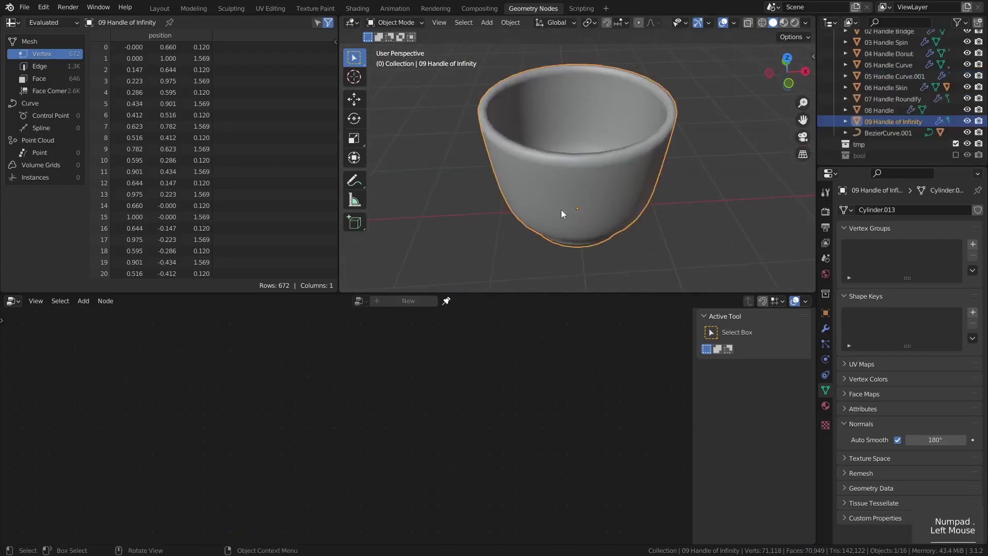
pyautogui.click(400, 300)
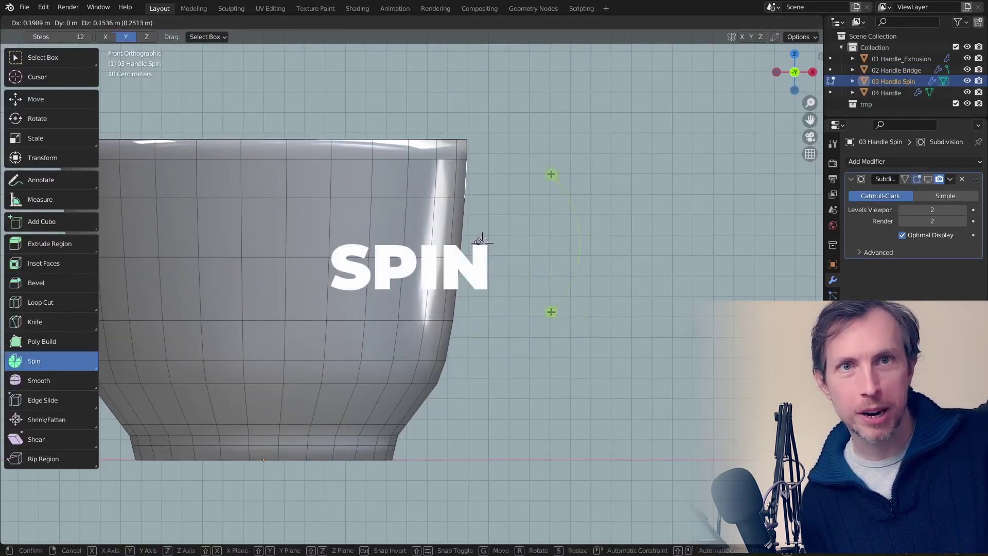
# Step: Place the 3D cursor inside the mug's wall and adjust the spun handle's center along Z and X
pyautogui.keyDown('shift'); pyautogui.moveTo(479, 241); pyautogui.dragTo(442, 268, button='right'); pyautogui.keyUp('shift')
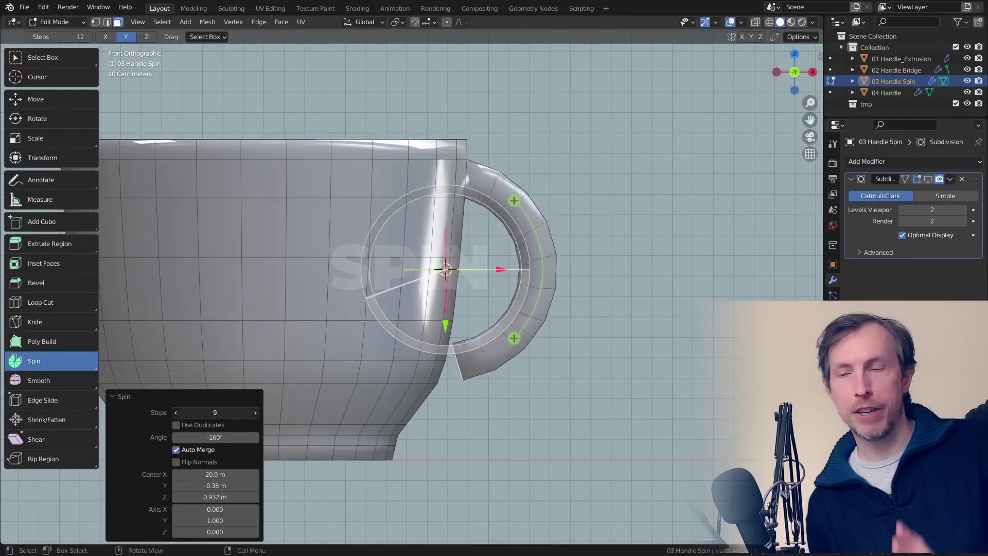
pyautogui.moveTo(215, 497); pyautogui.dragTo(232, 497)
pyautogui.moveTo(216, 474); pyautogui.dragTo(227, 474)
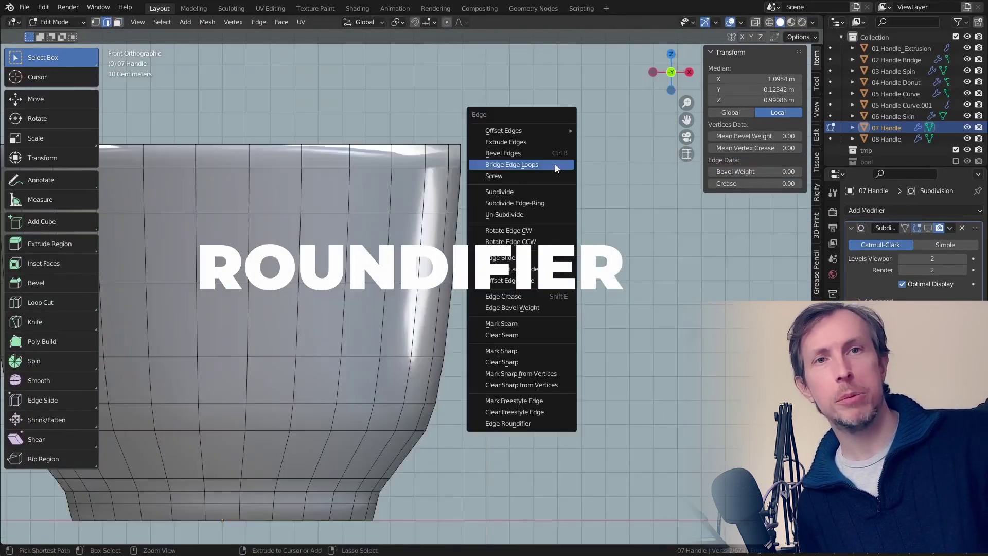
# Step: Run Edge Roundifier on the mesh of the 07 Handle mug
pyautogui.click(555, 165)
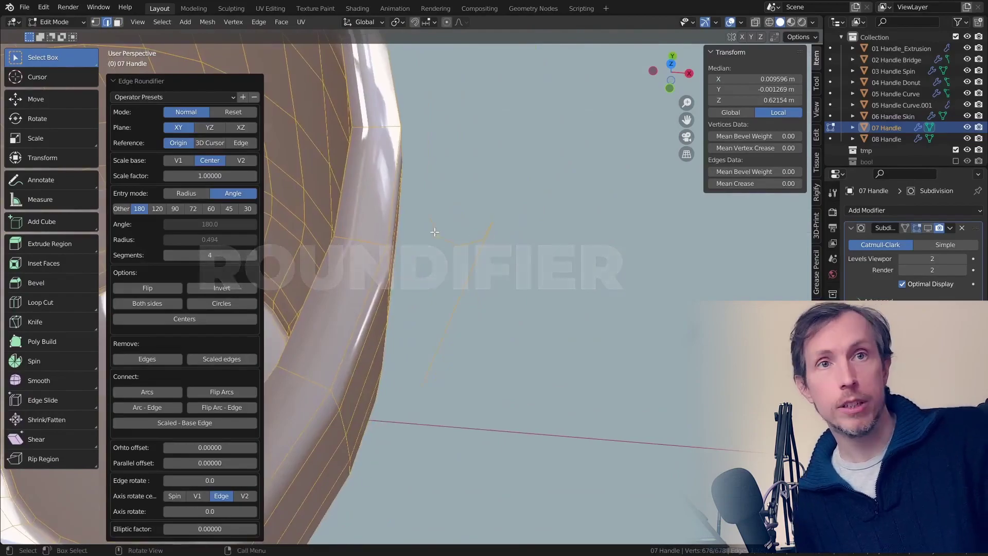